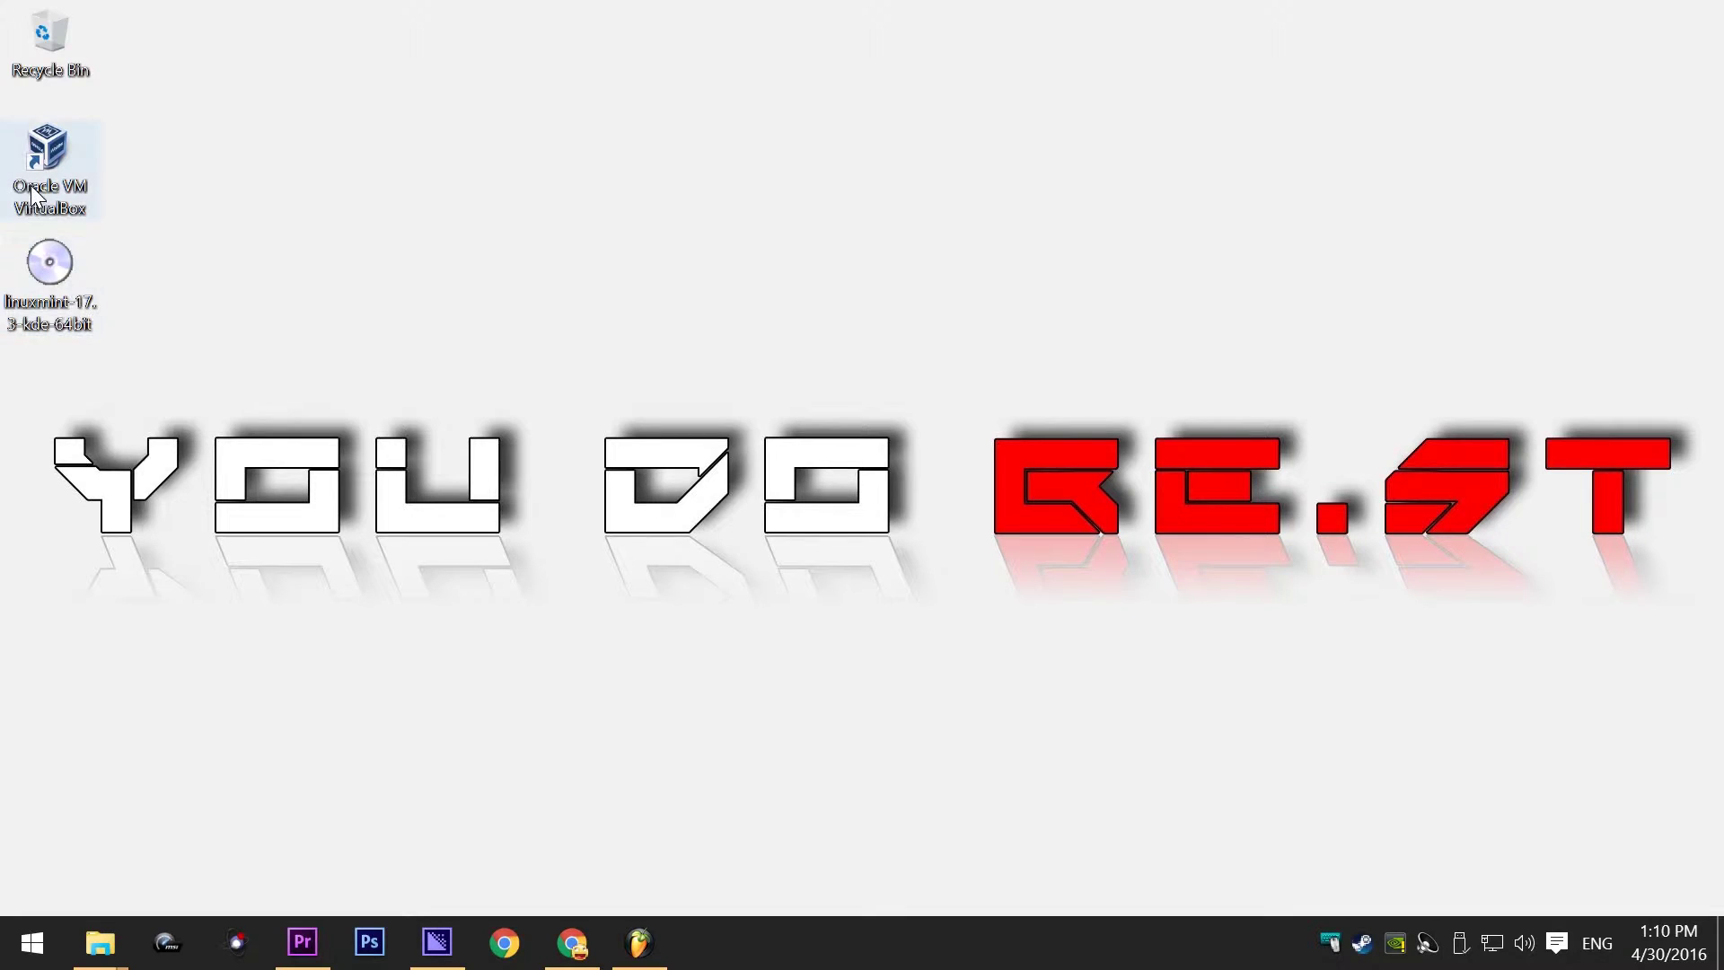
Look through the Linux Mint 17.3 download links in the browser for the KDE 64-bit edition
click(572, 943)
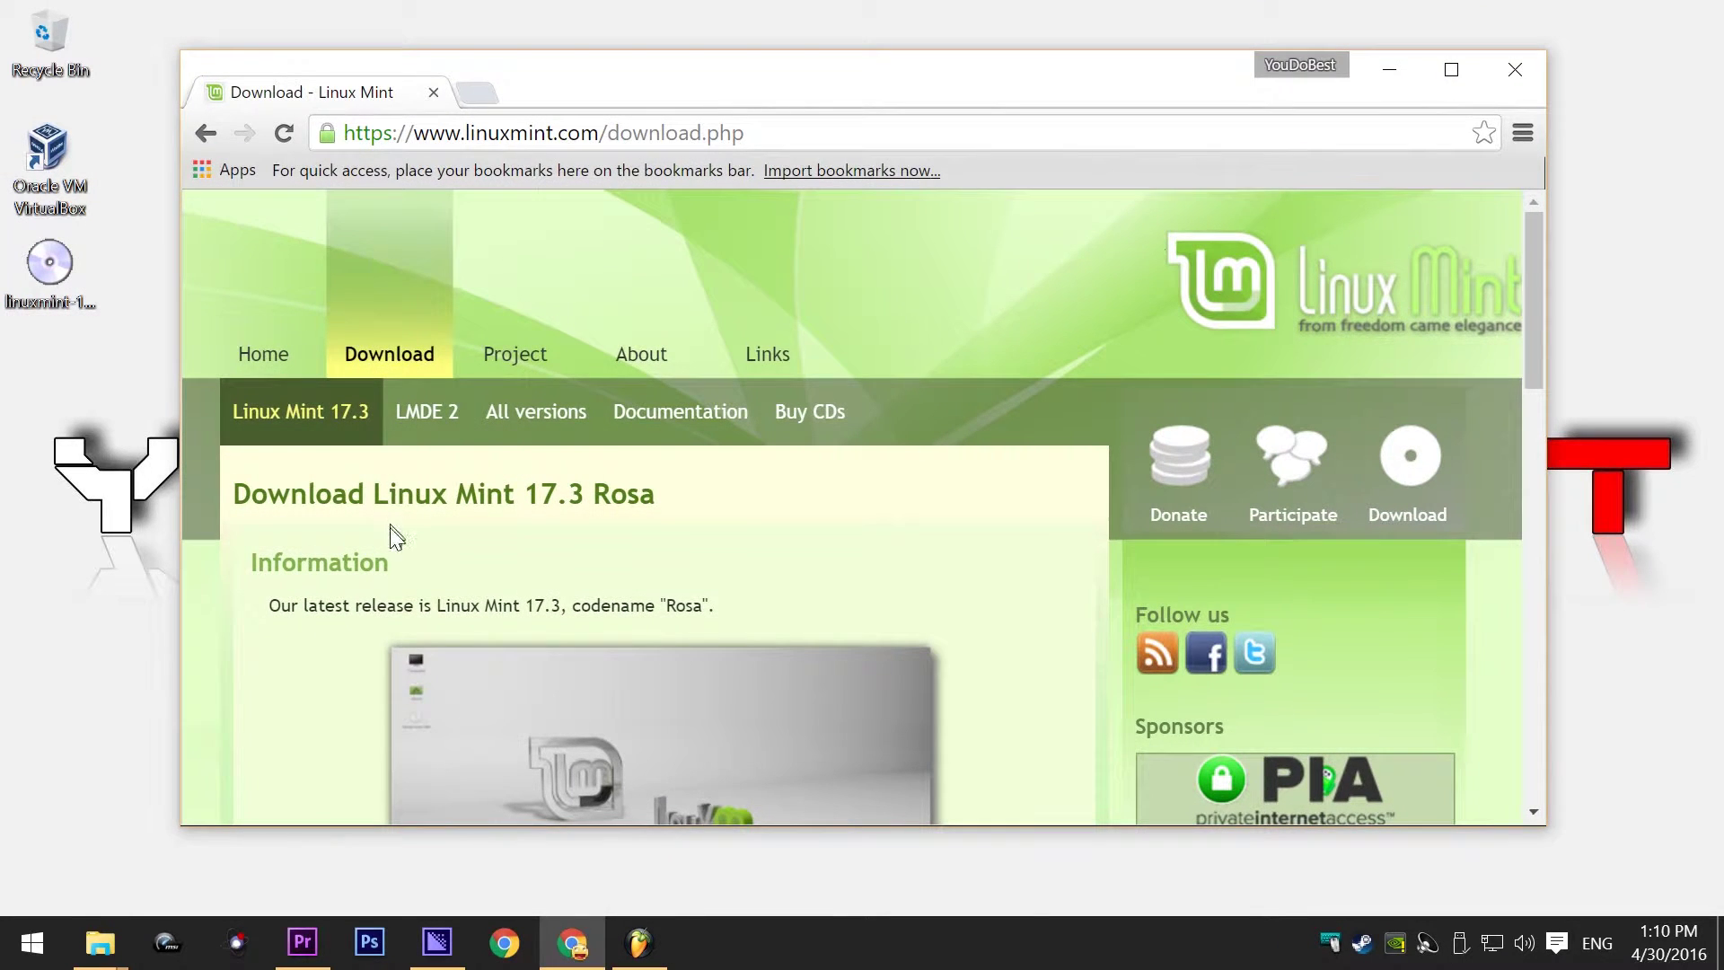
scroll(321, 523, down, 3)
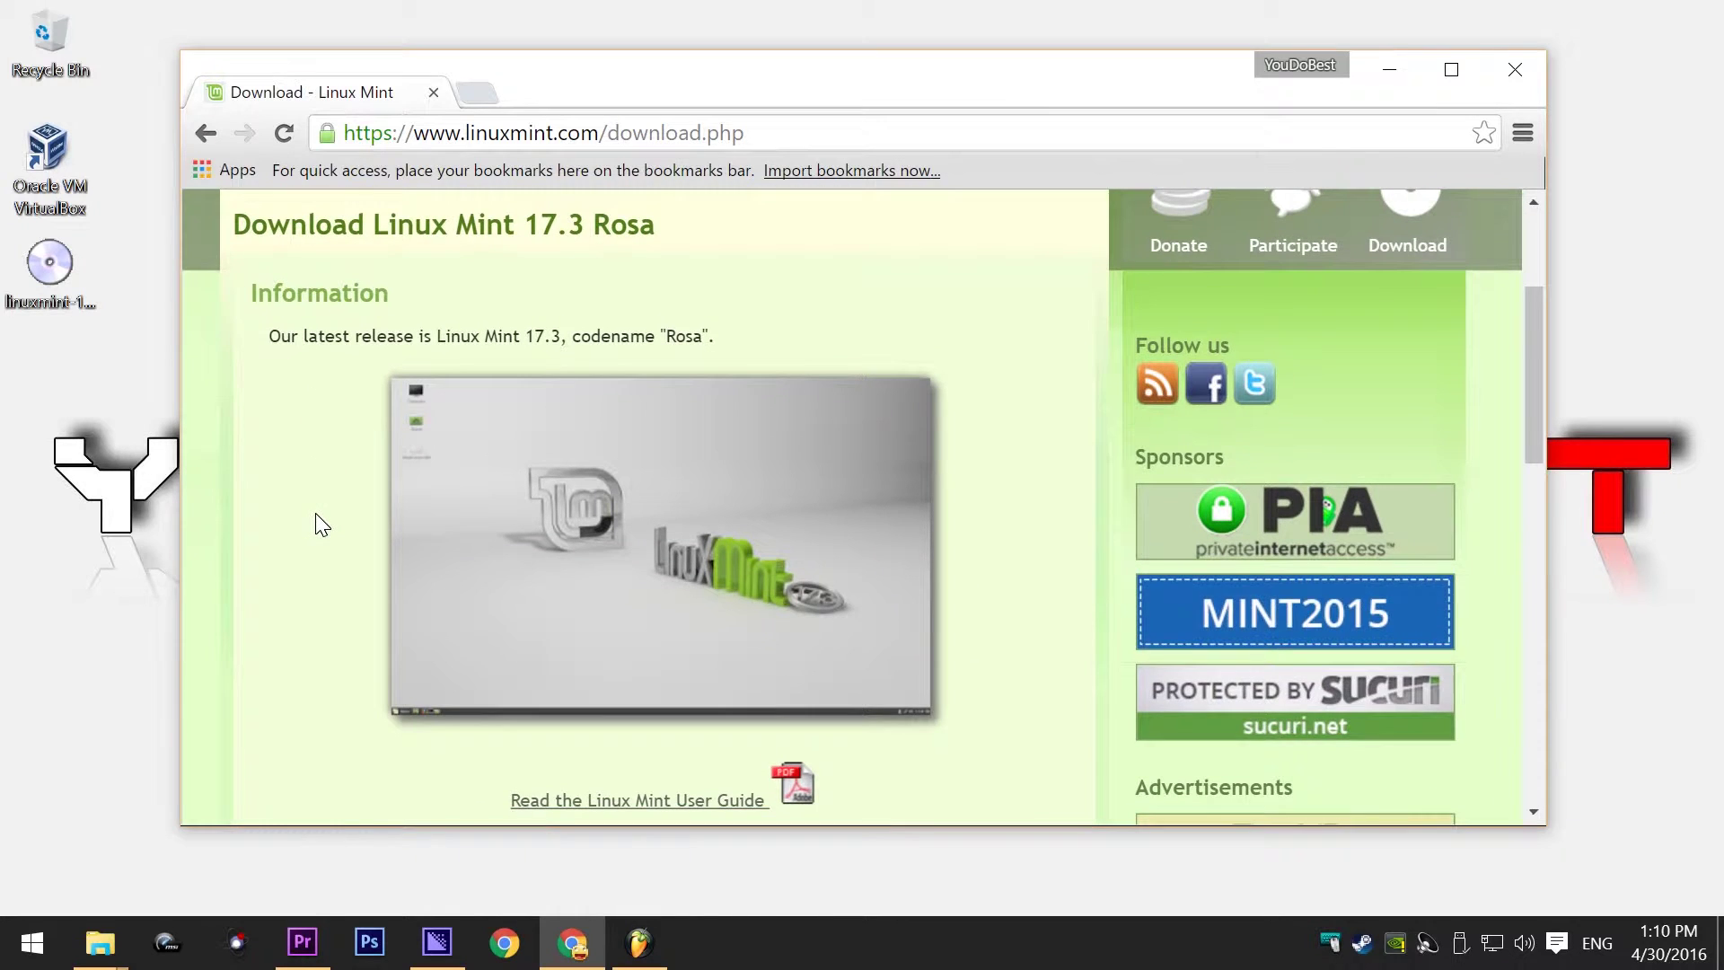
scroll(322, 523, up, 2)
scroll(315, 523, down, 2)
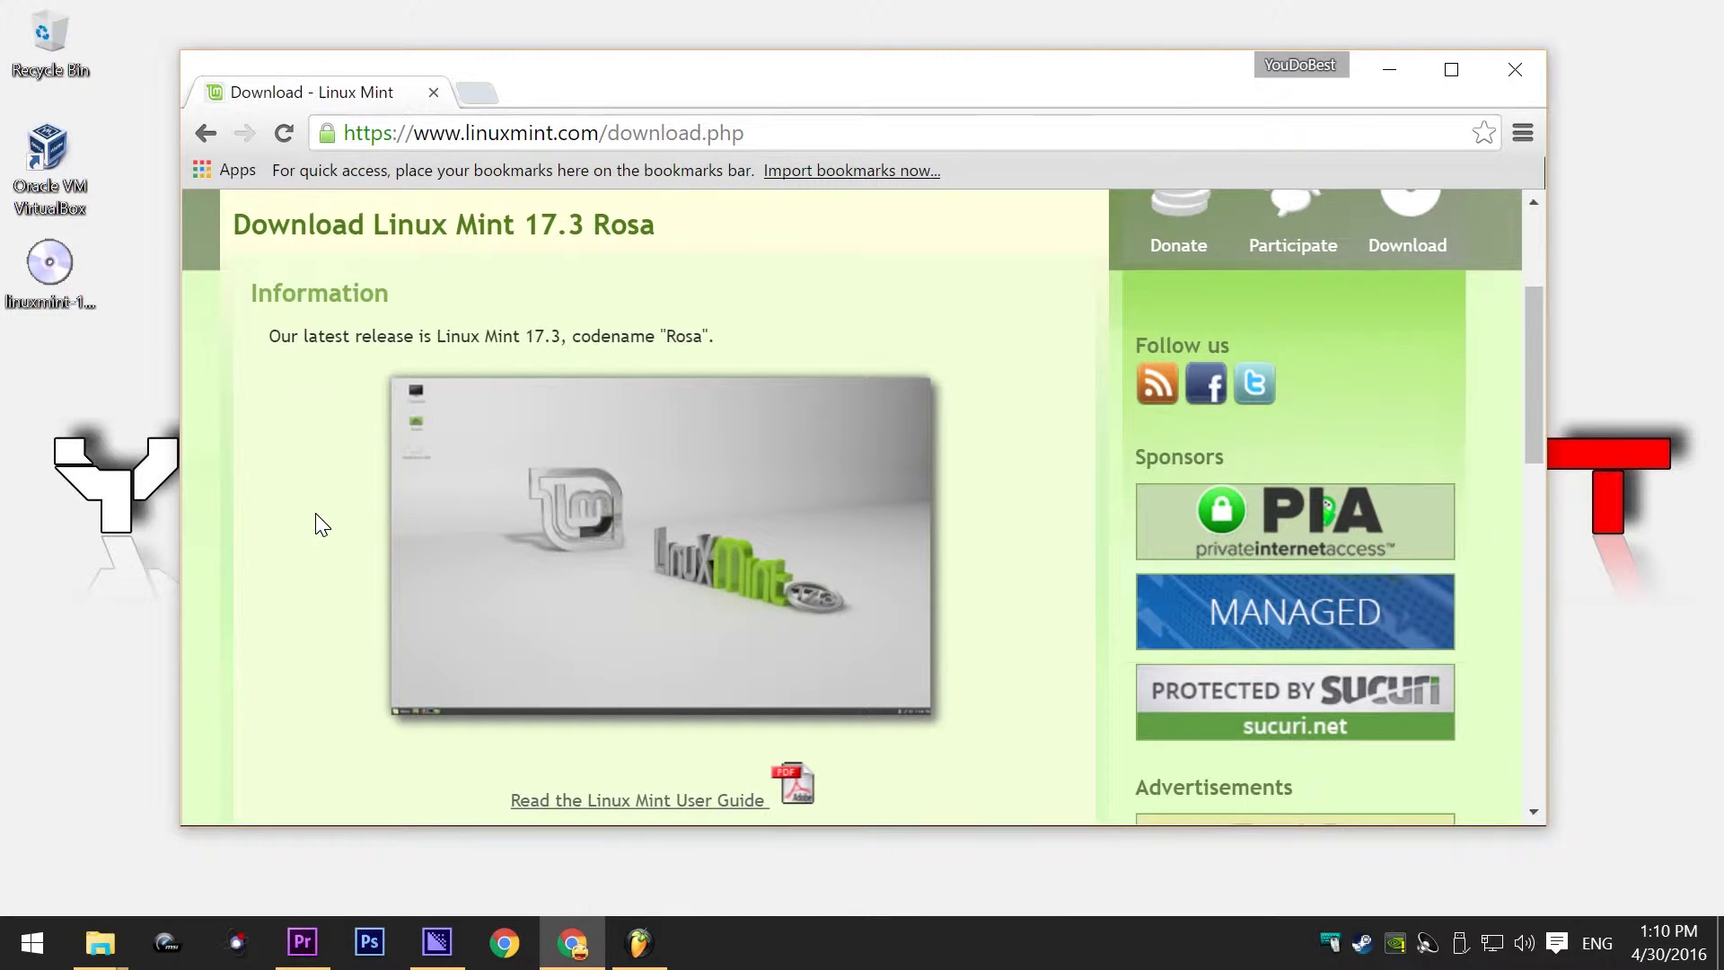
scroll(315, 514, down, 9)
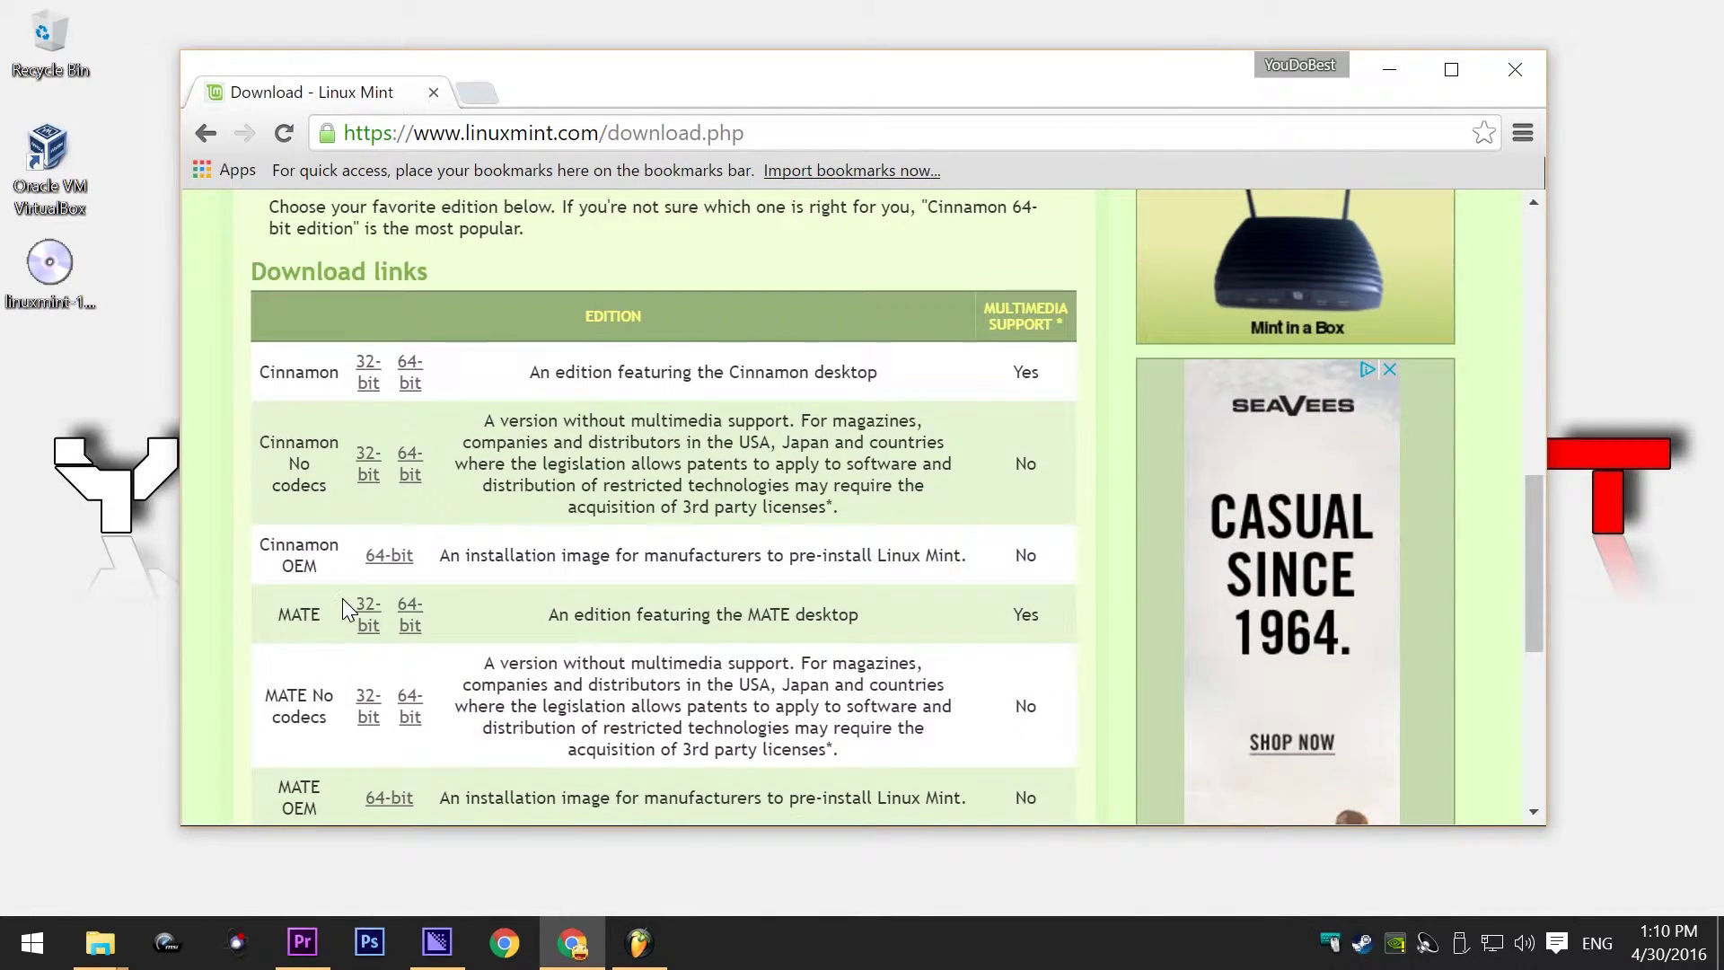
scroll(341, 600, down, 3)
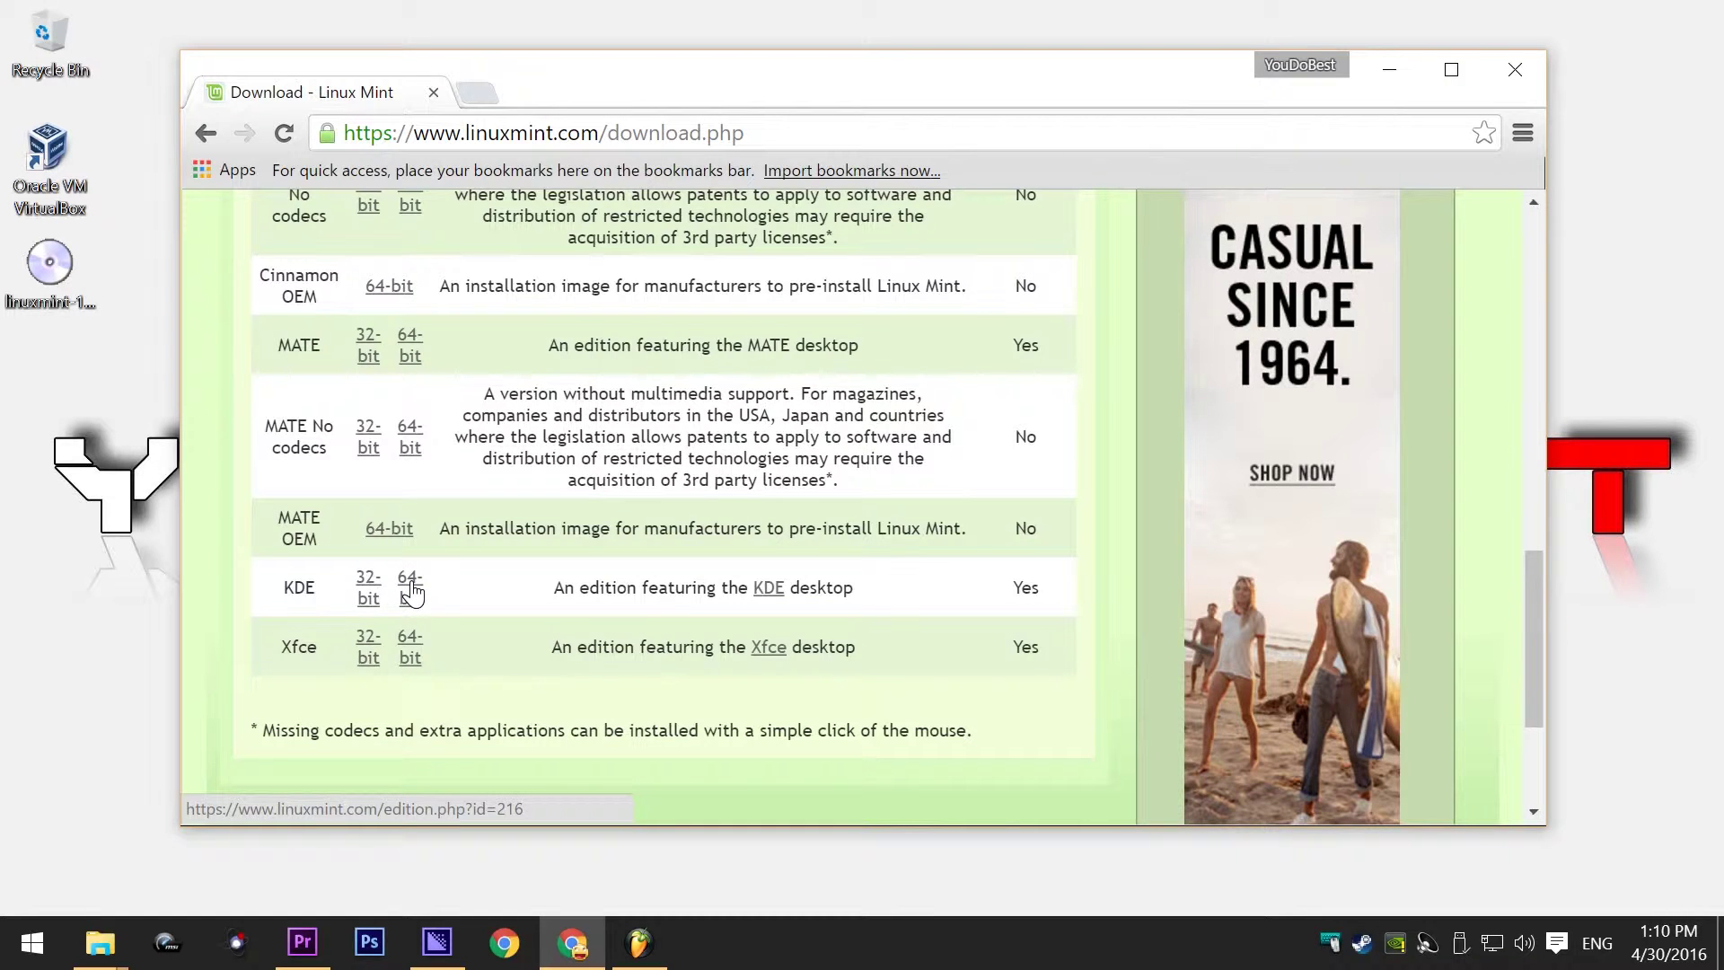
click(148, 347)
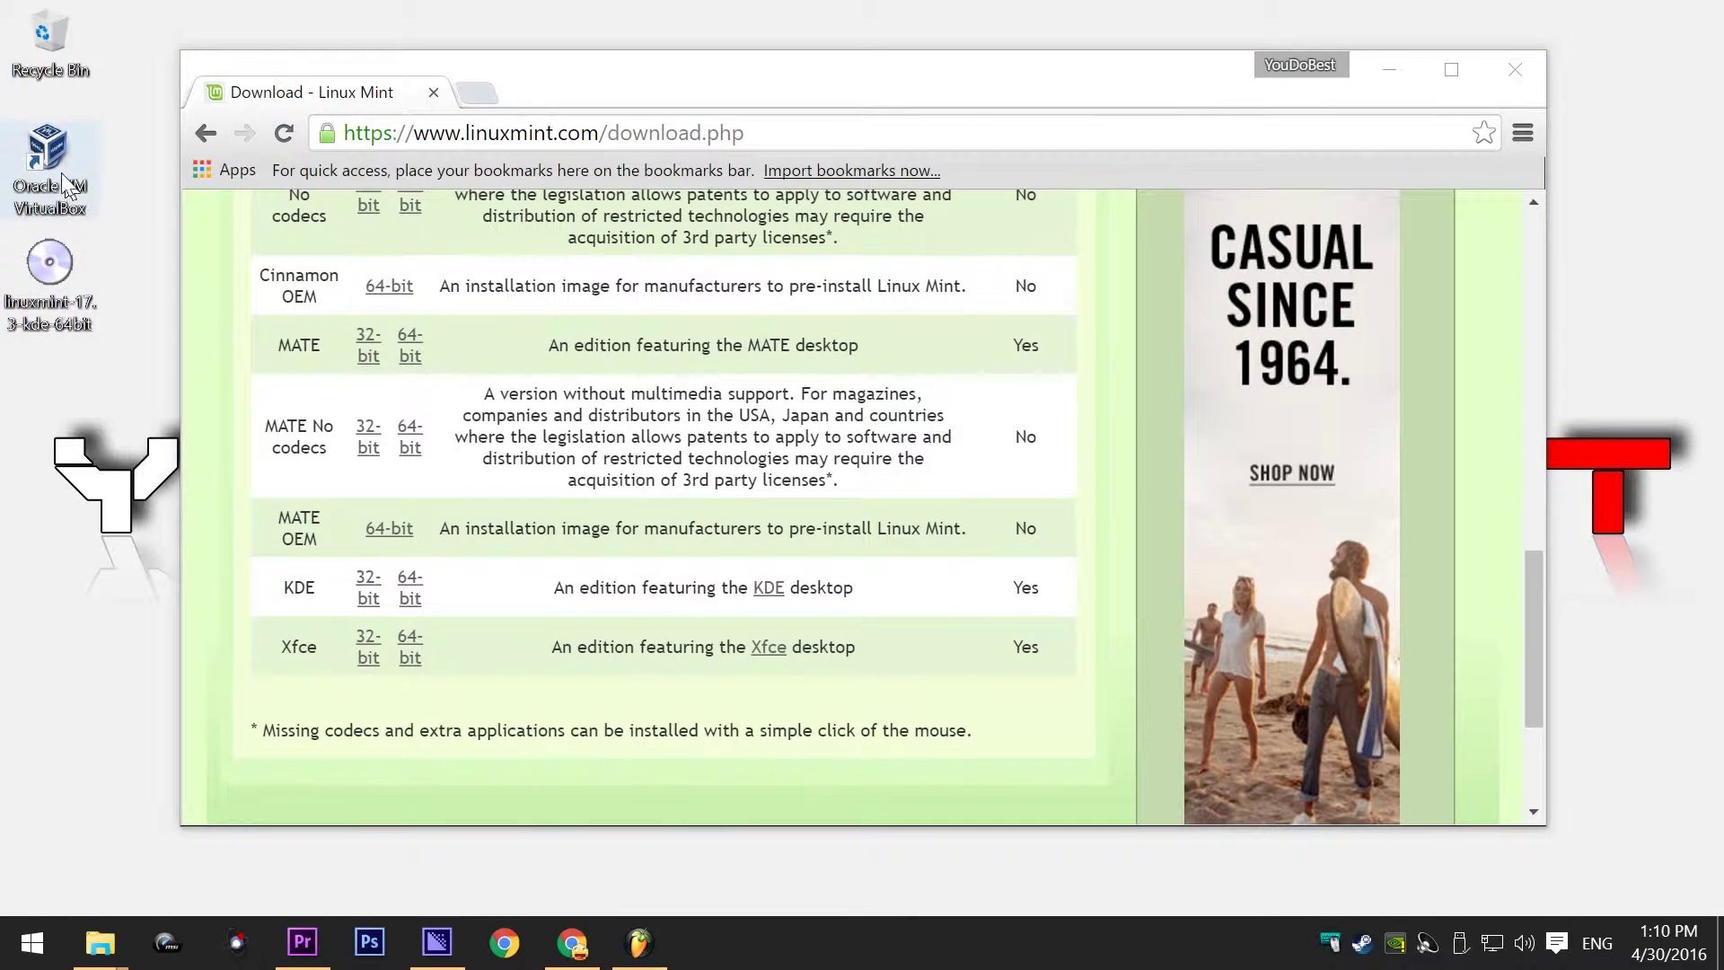
click(1402, 63)
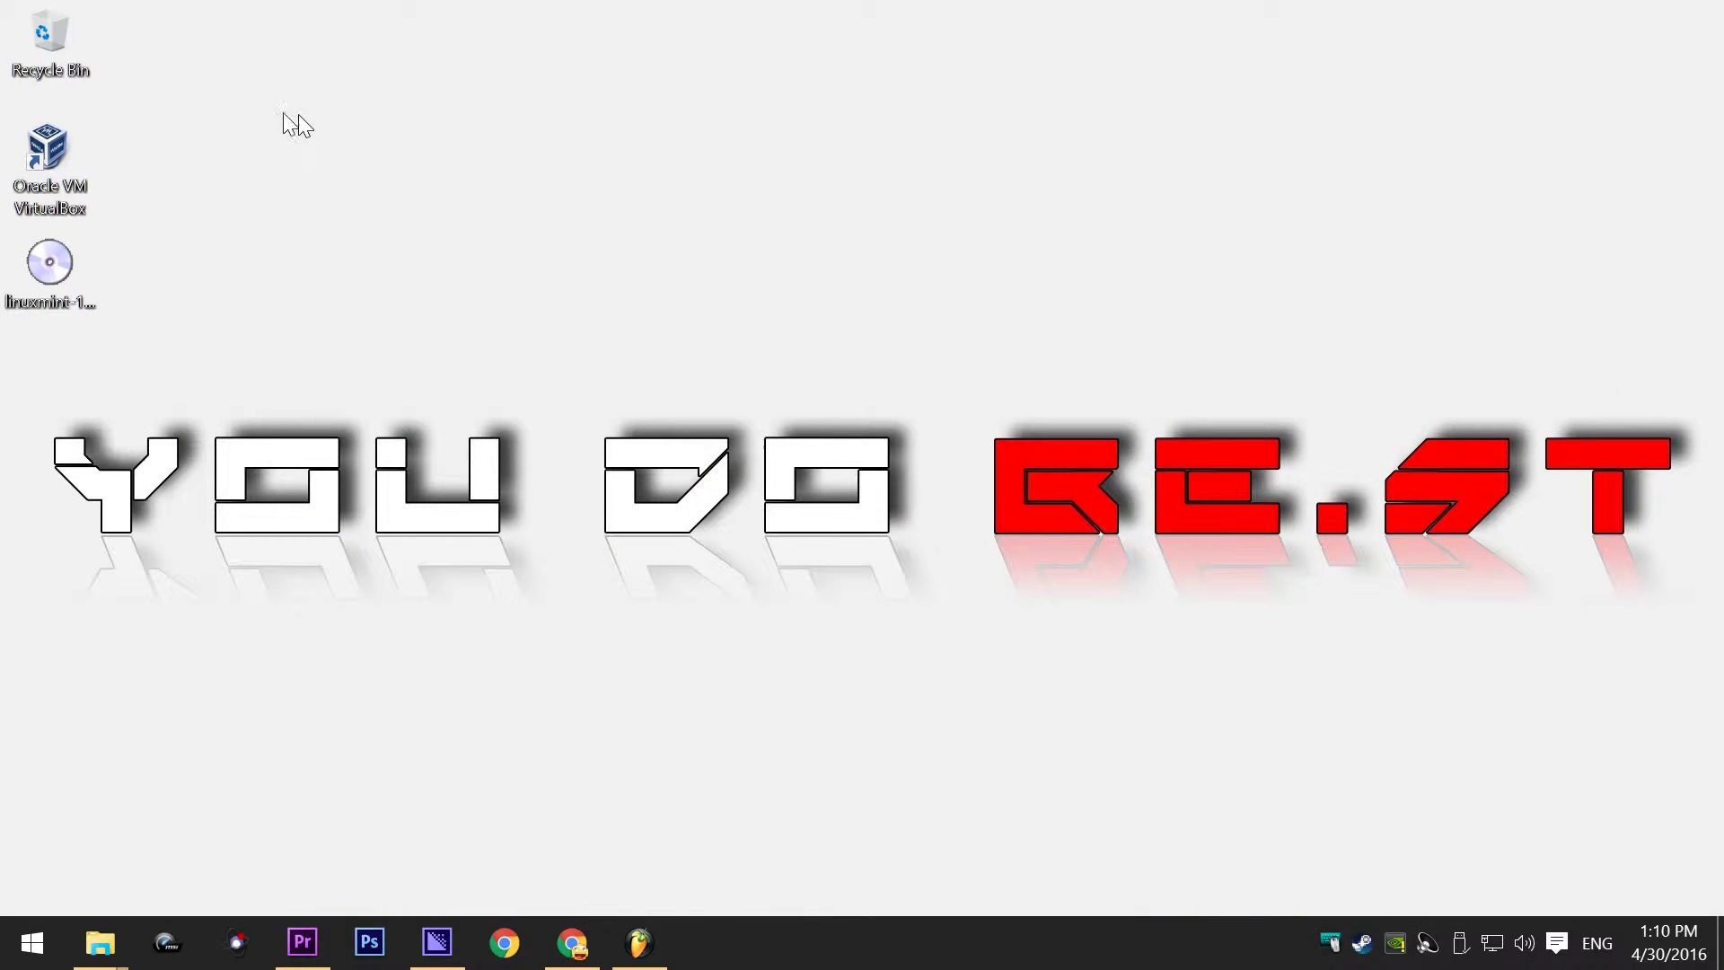
Launch VirtualBox and set up a new virtual machine named MINT, type Linux, version Ubuntu (64-bit), with 2048 MB of memory
double_click(81, 191)
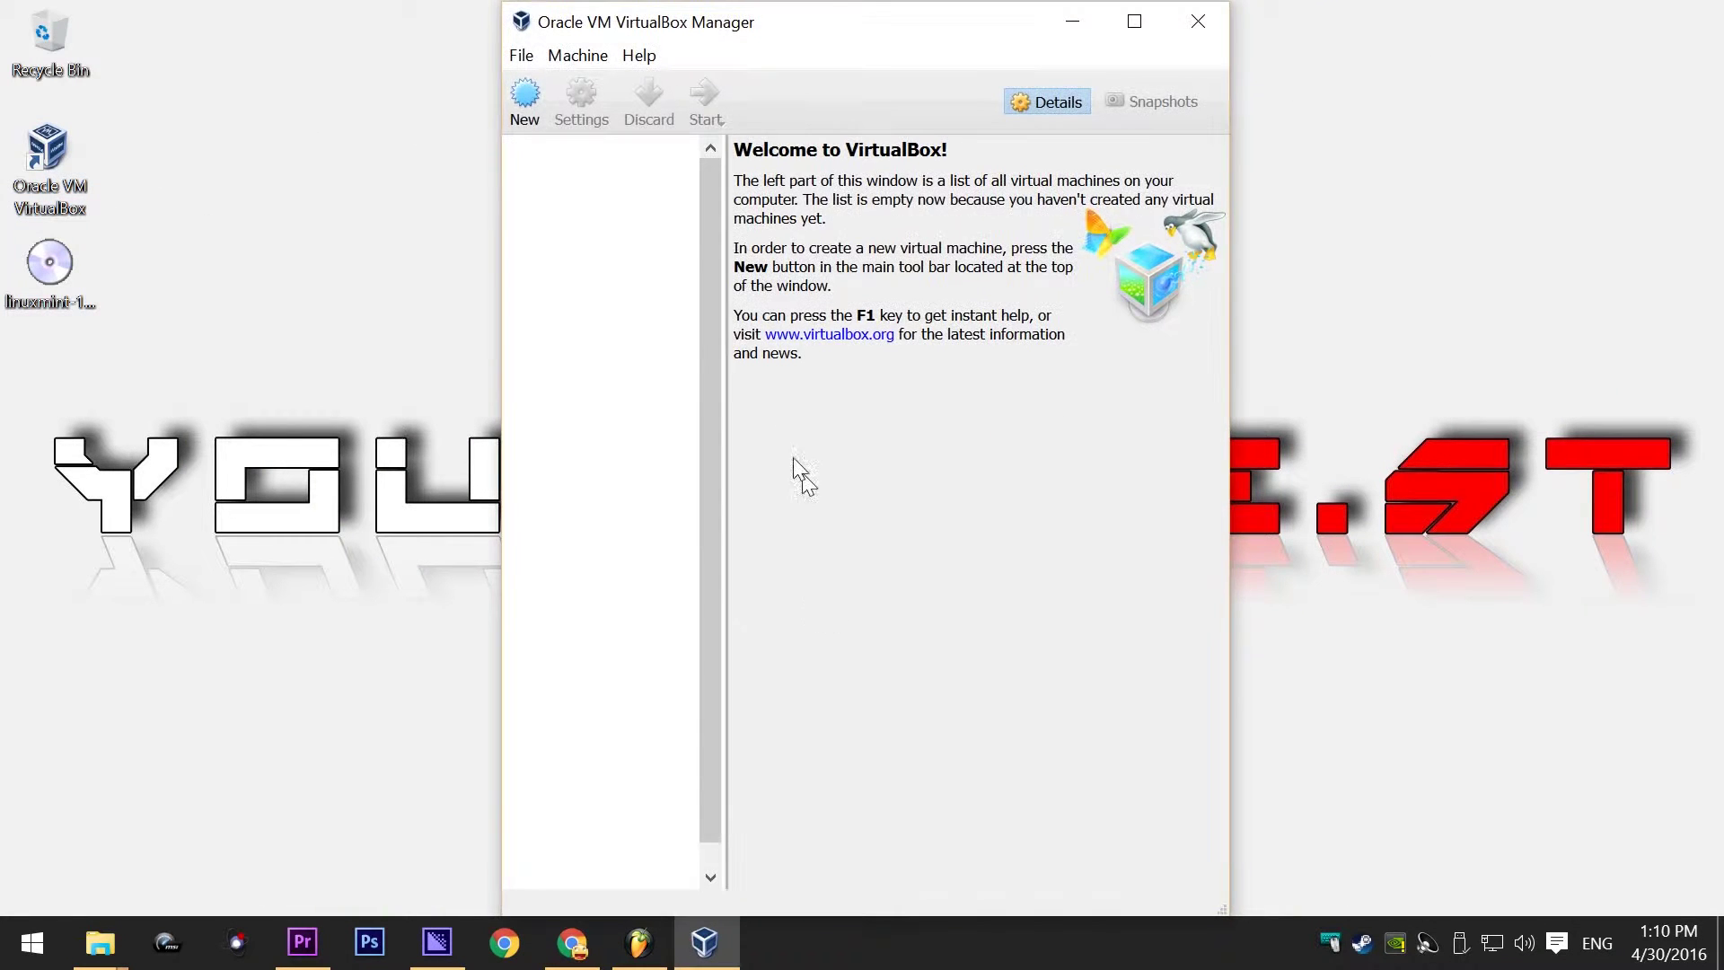
click(515, 105)
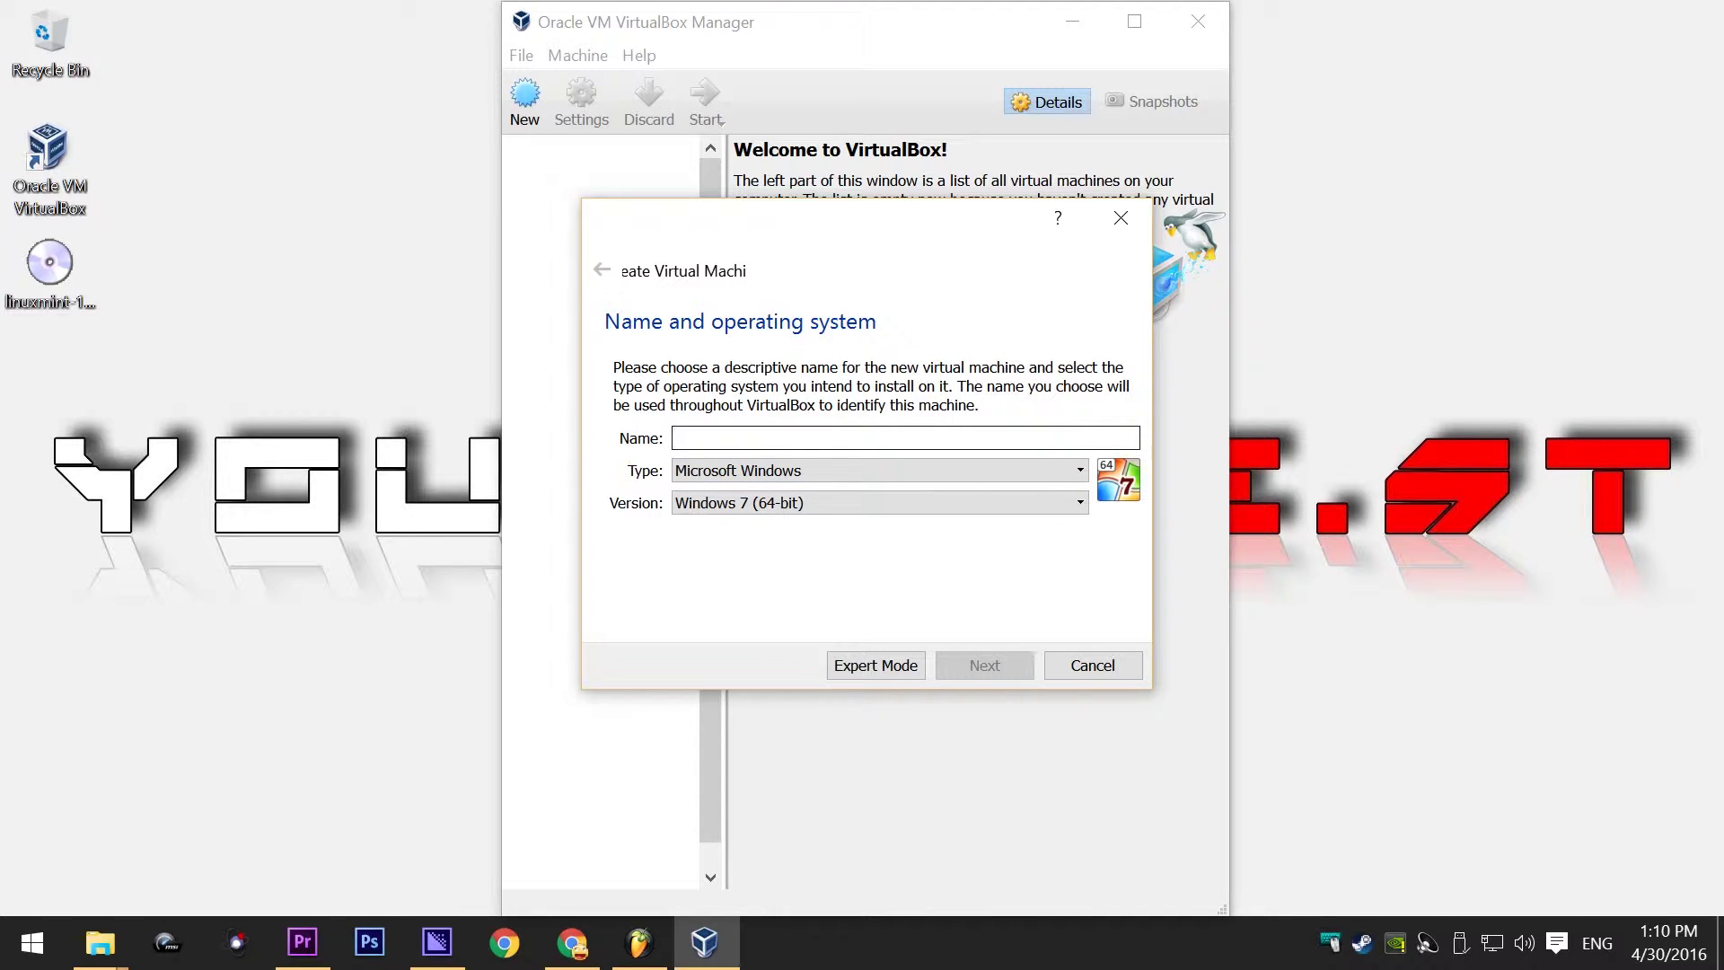
text(MI)
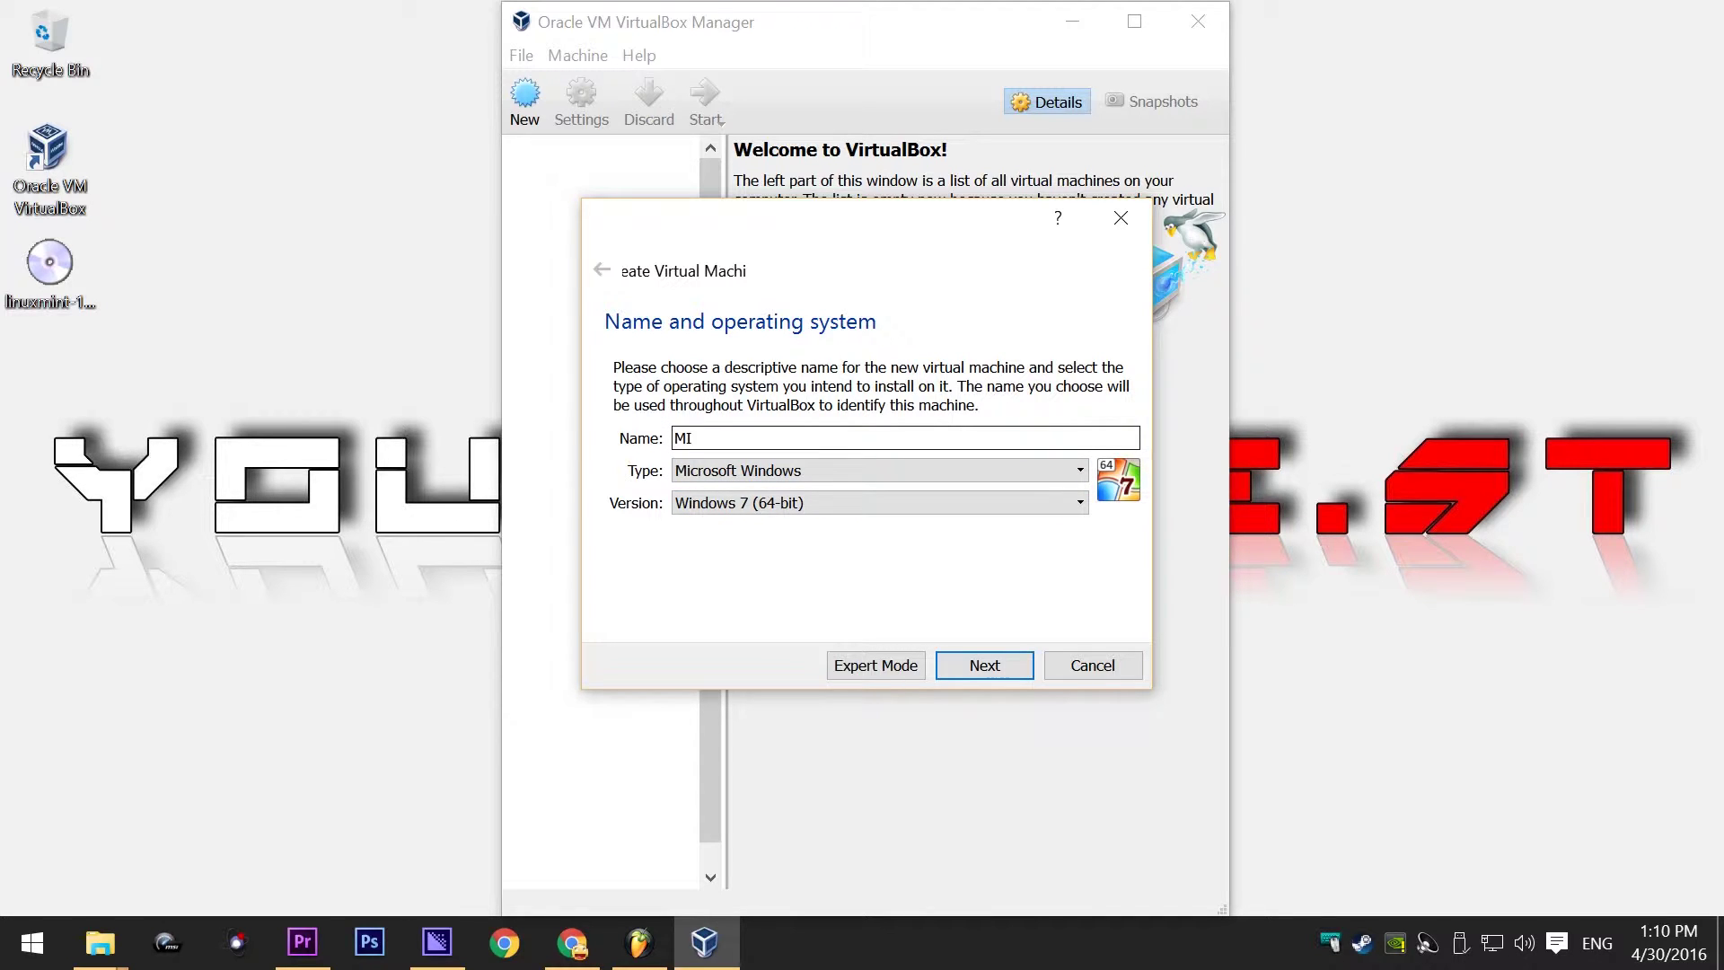
text(NT)
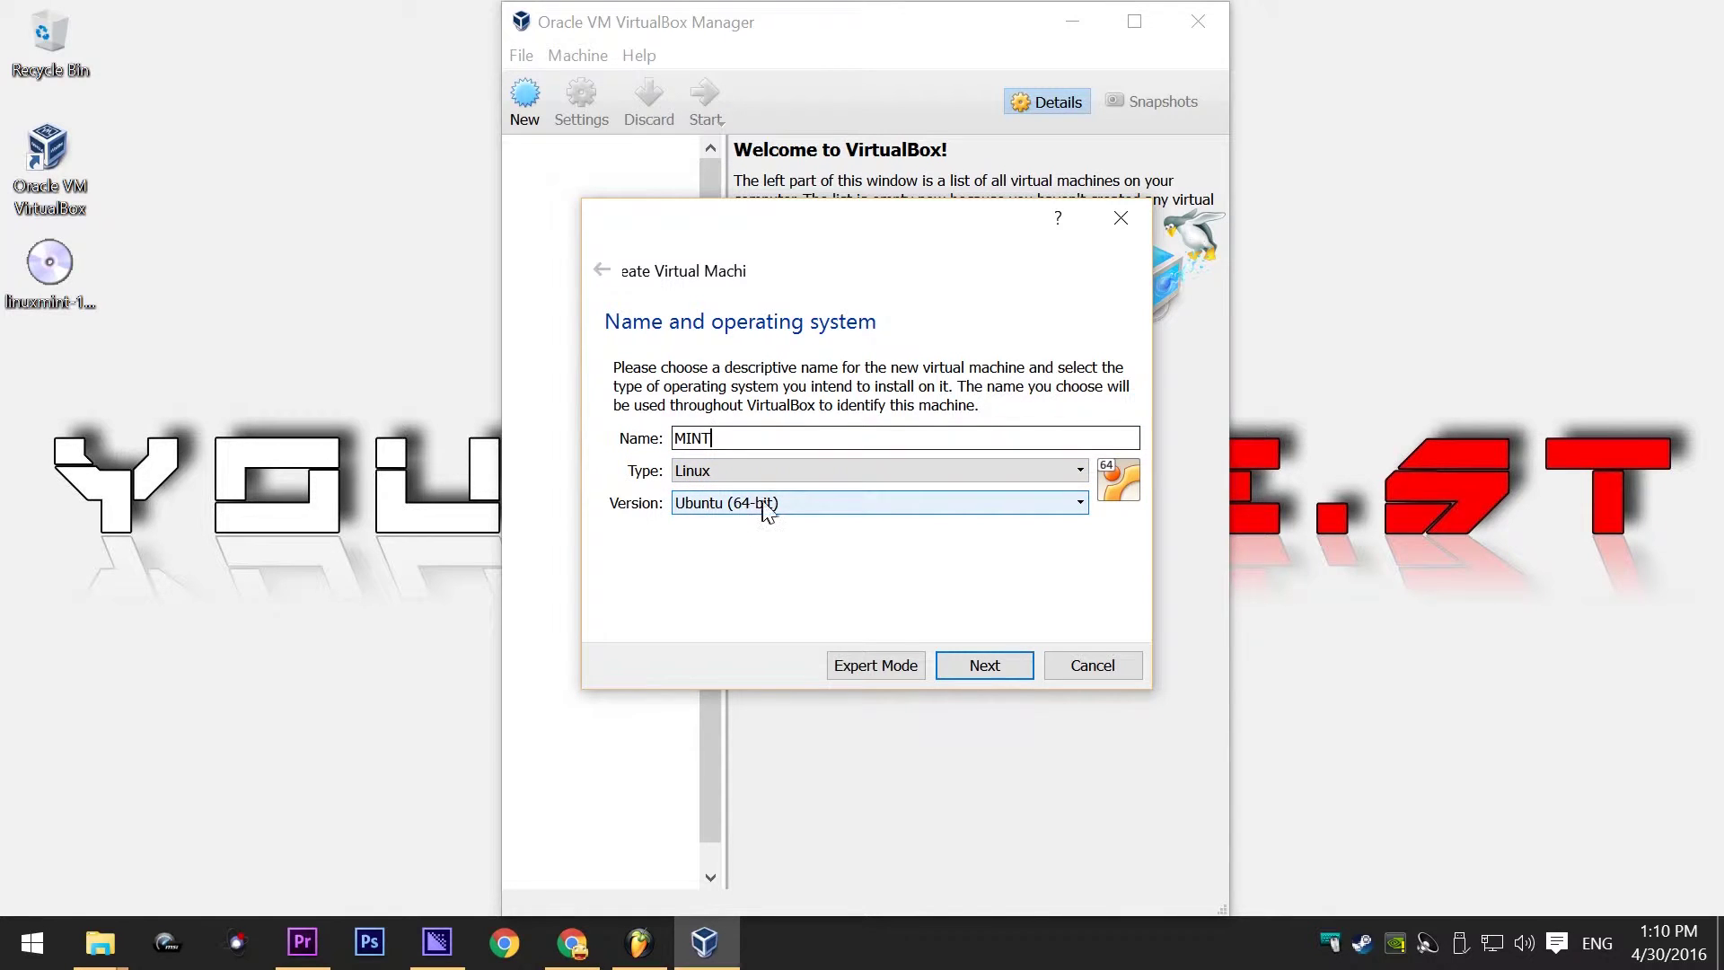
click(1000, 670)
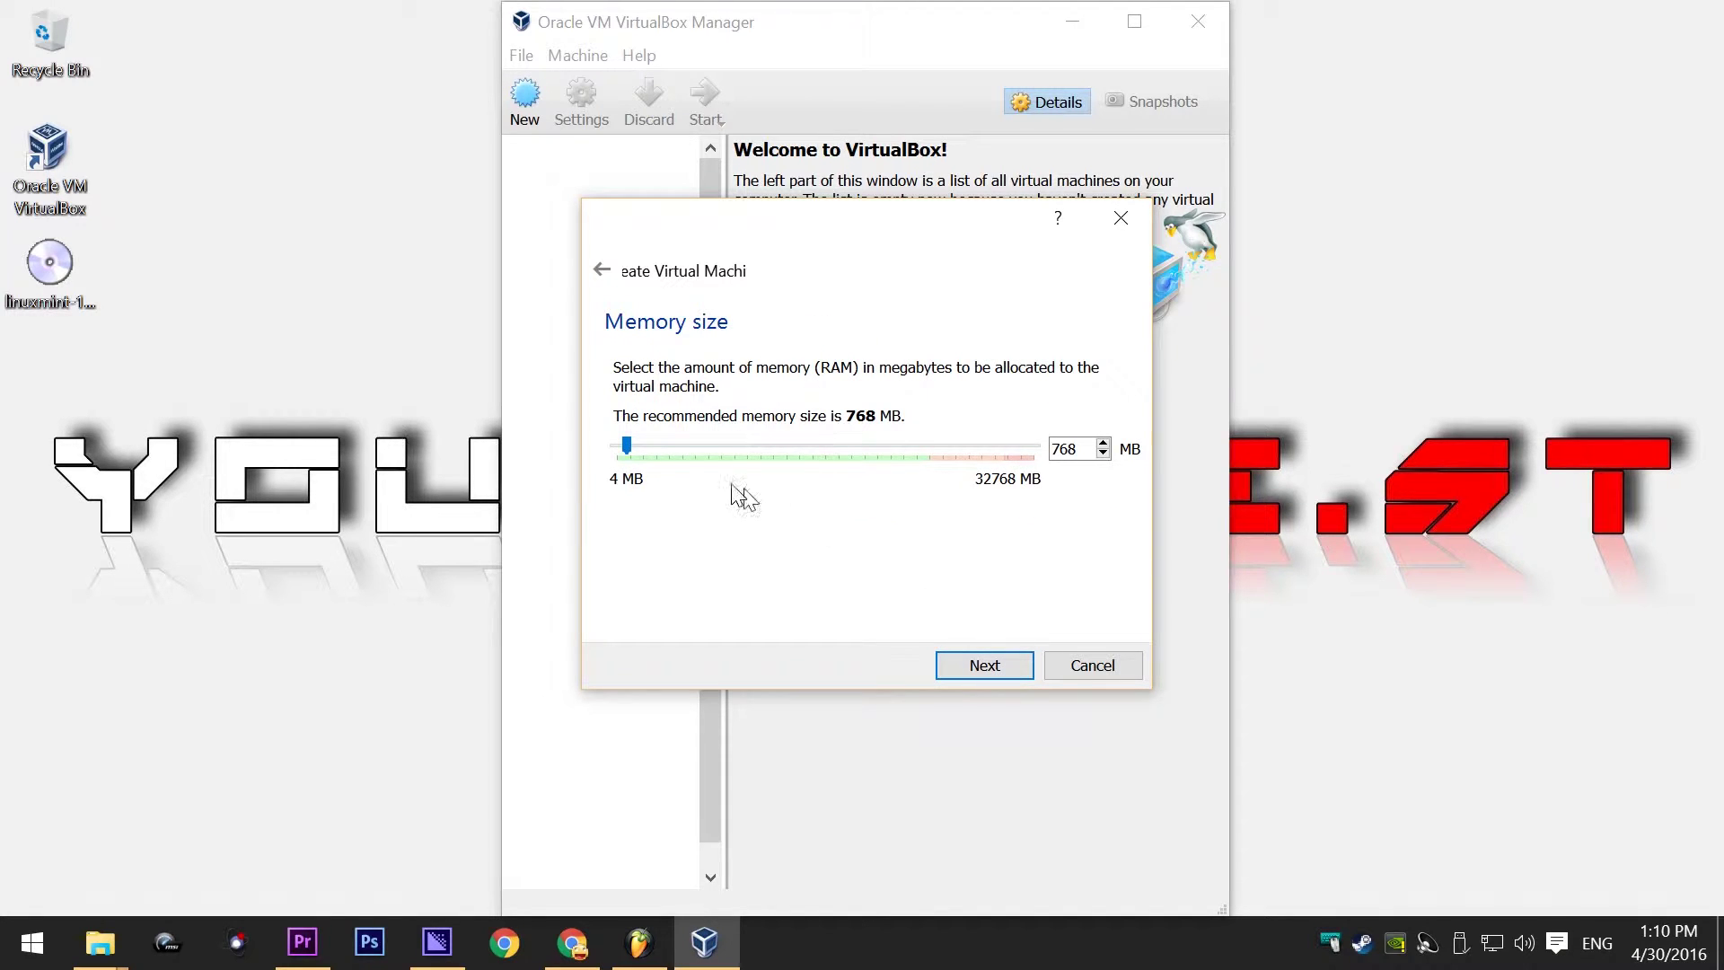
drag(627, 455, 643, 459)
click(1000, 666)
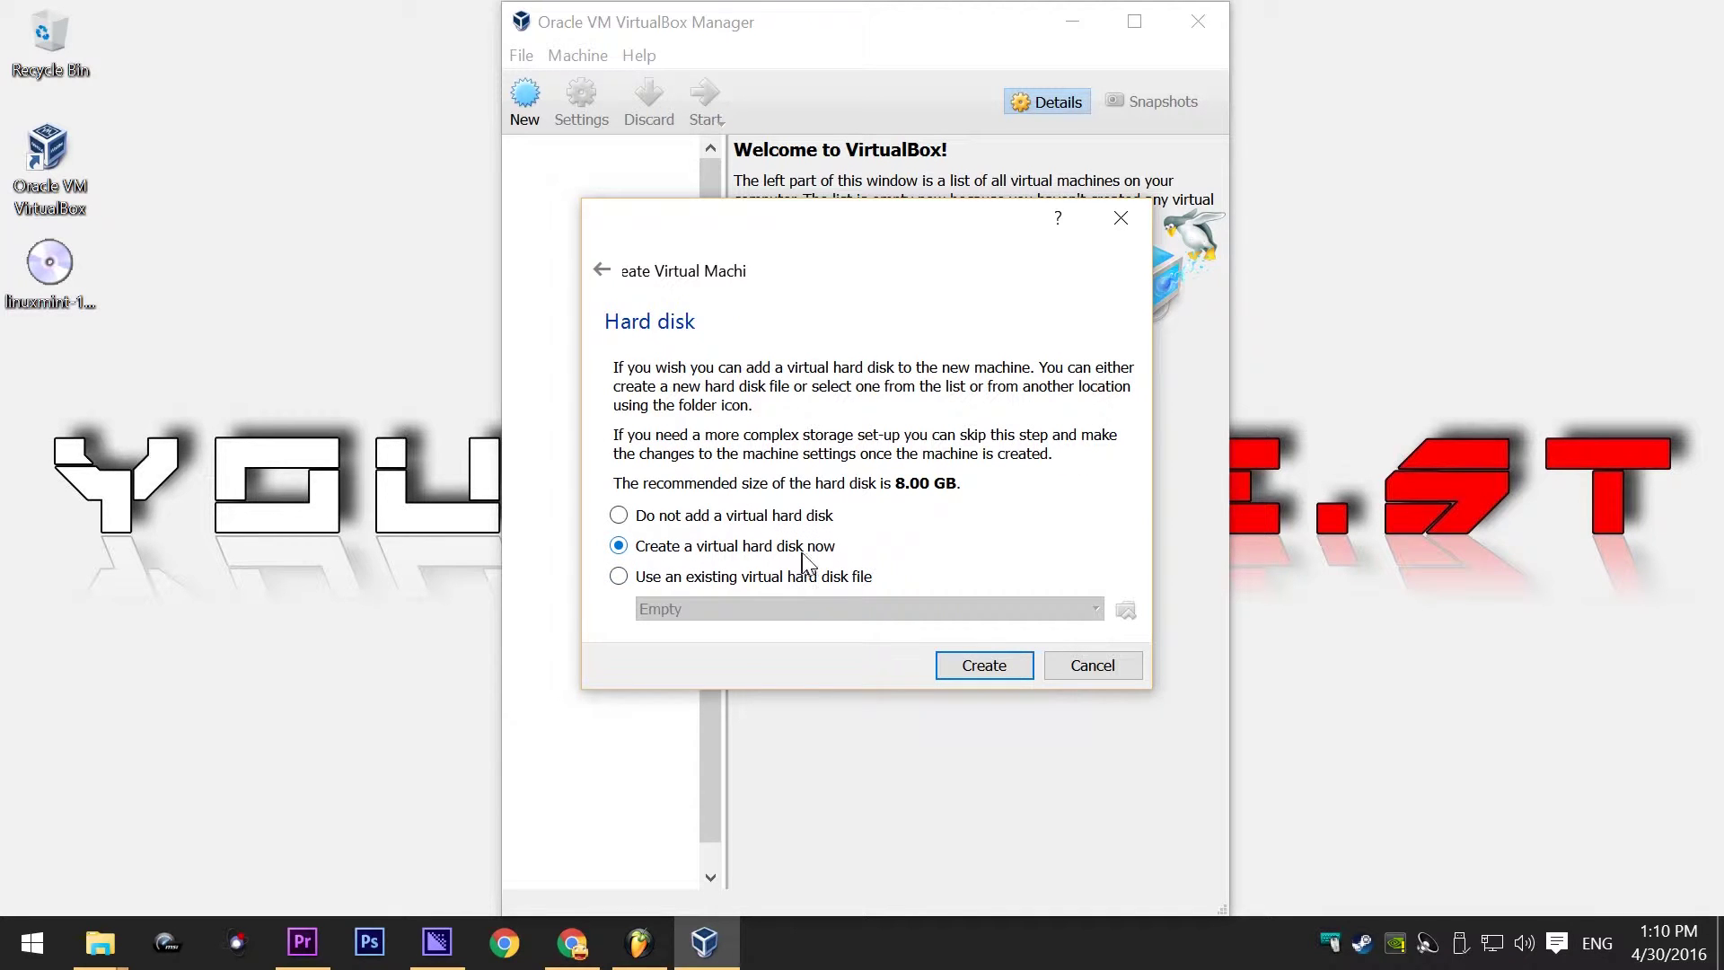
Create a dynamically allocated VDI virtual hard disk of 25.82 GB for the MINT machine
click(973, 667)
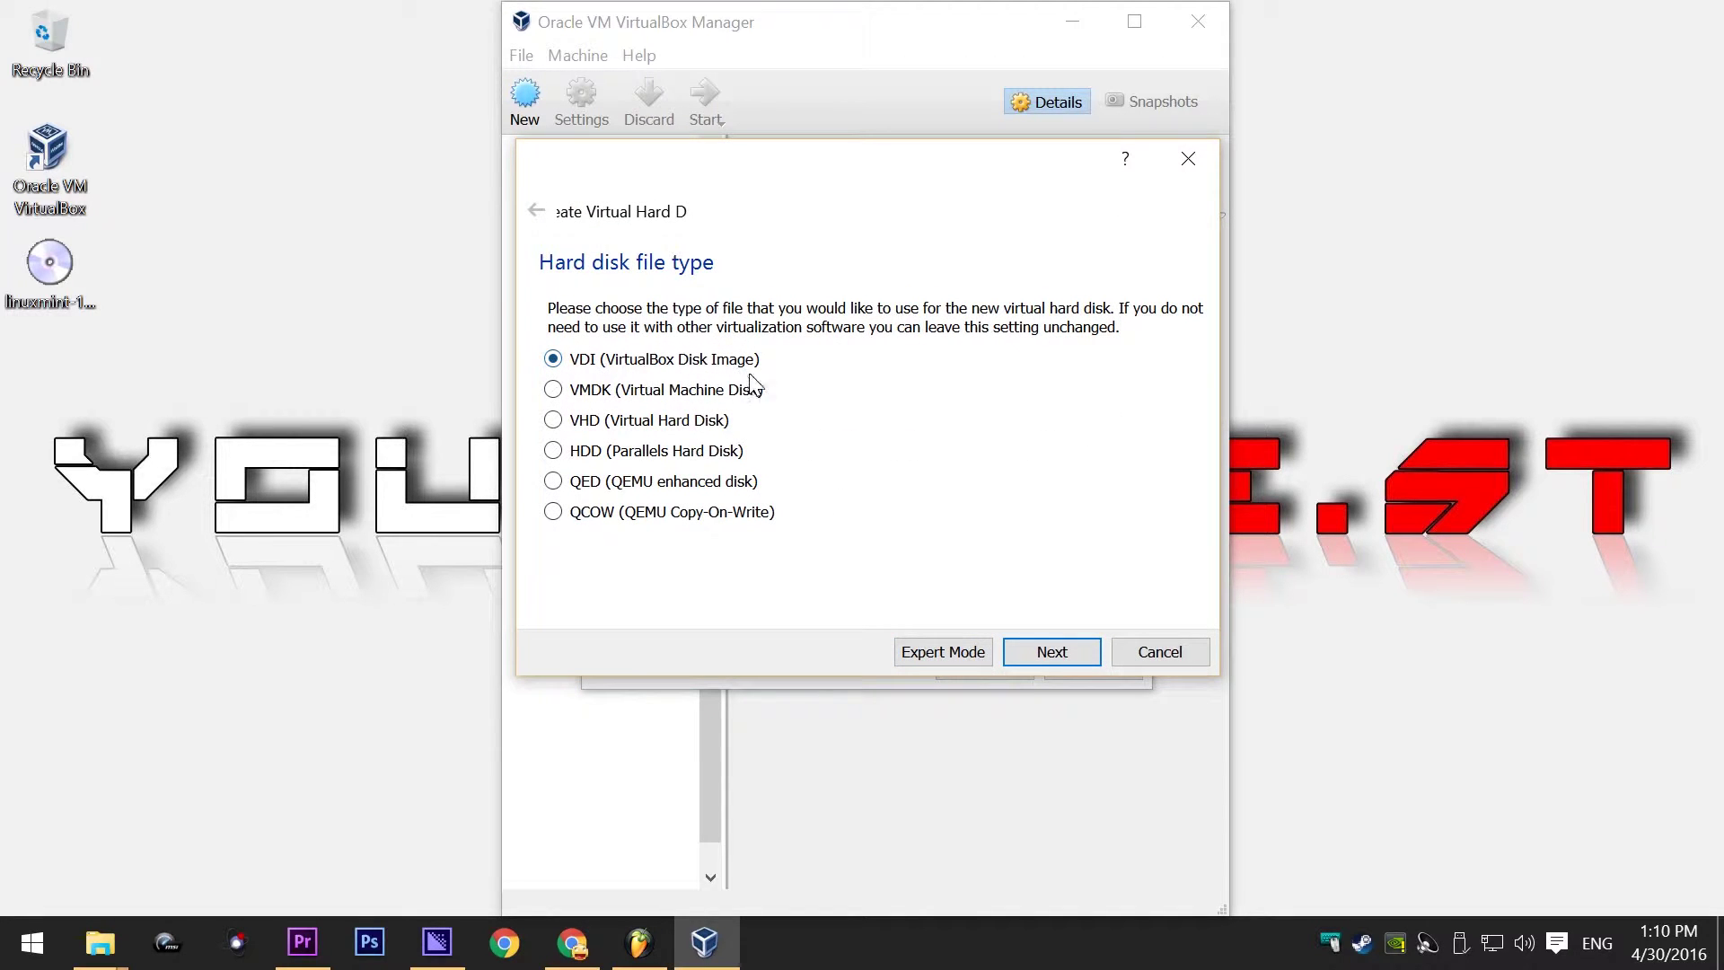
click(1065, 655)
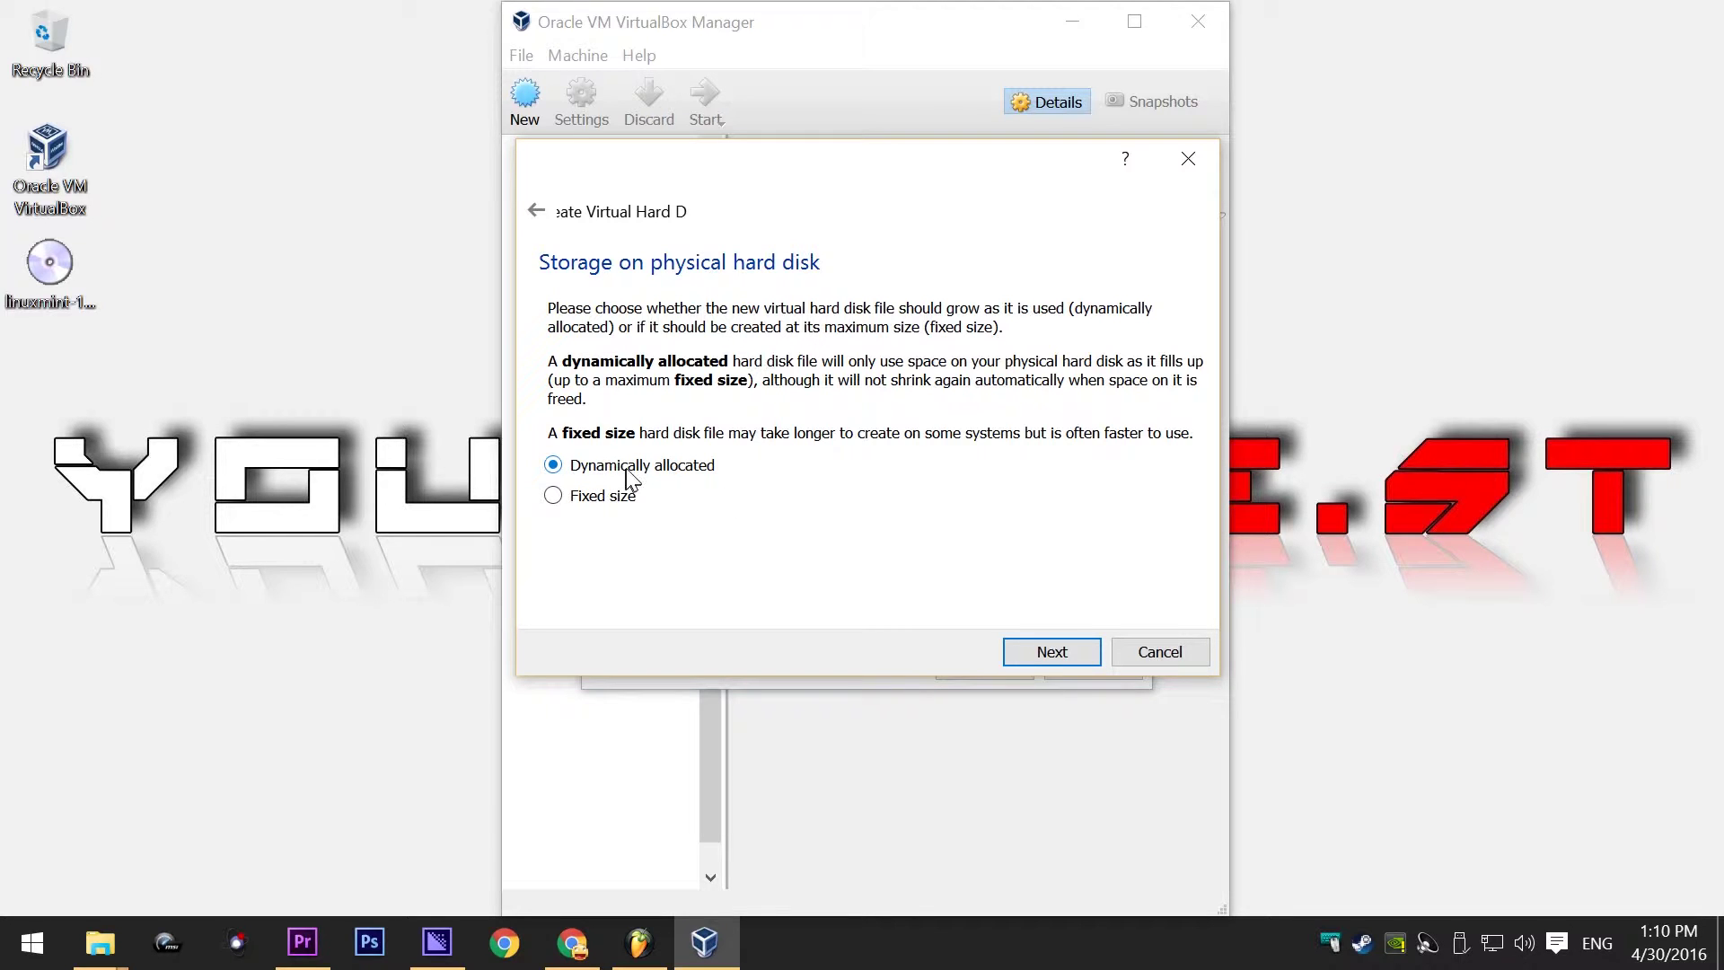
click(1033, 655)
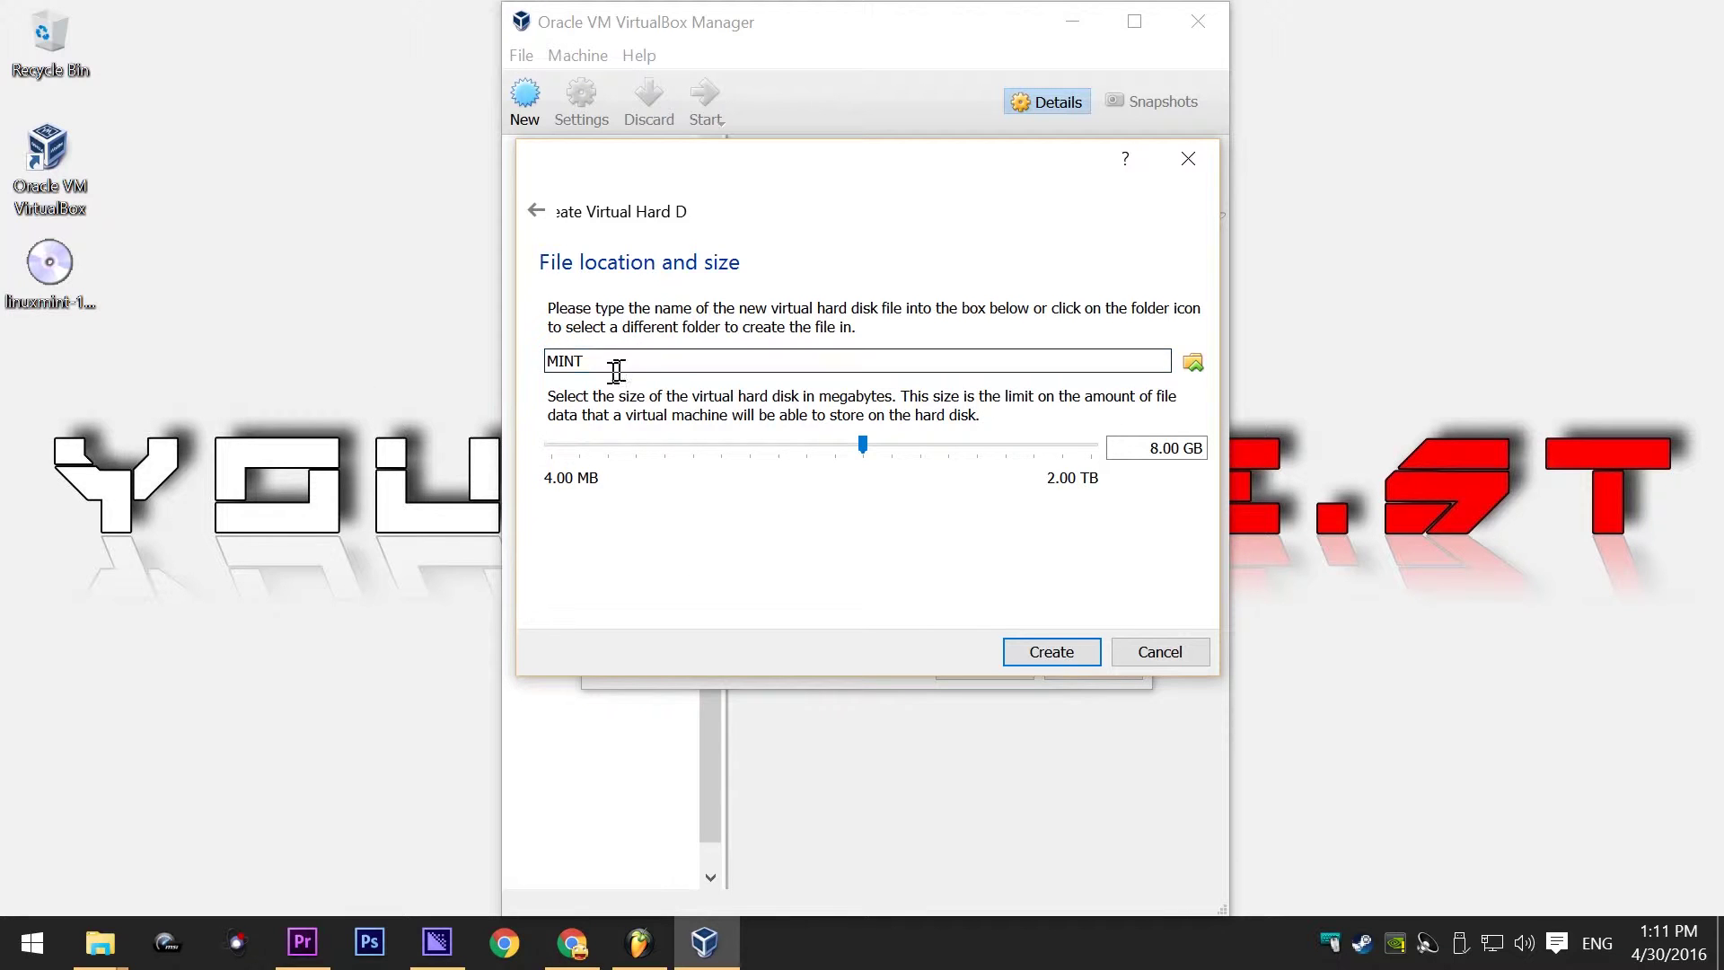
drag(864, 446, 915, 456)
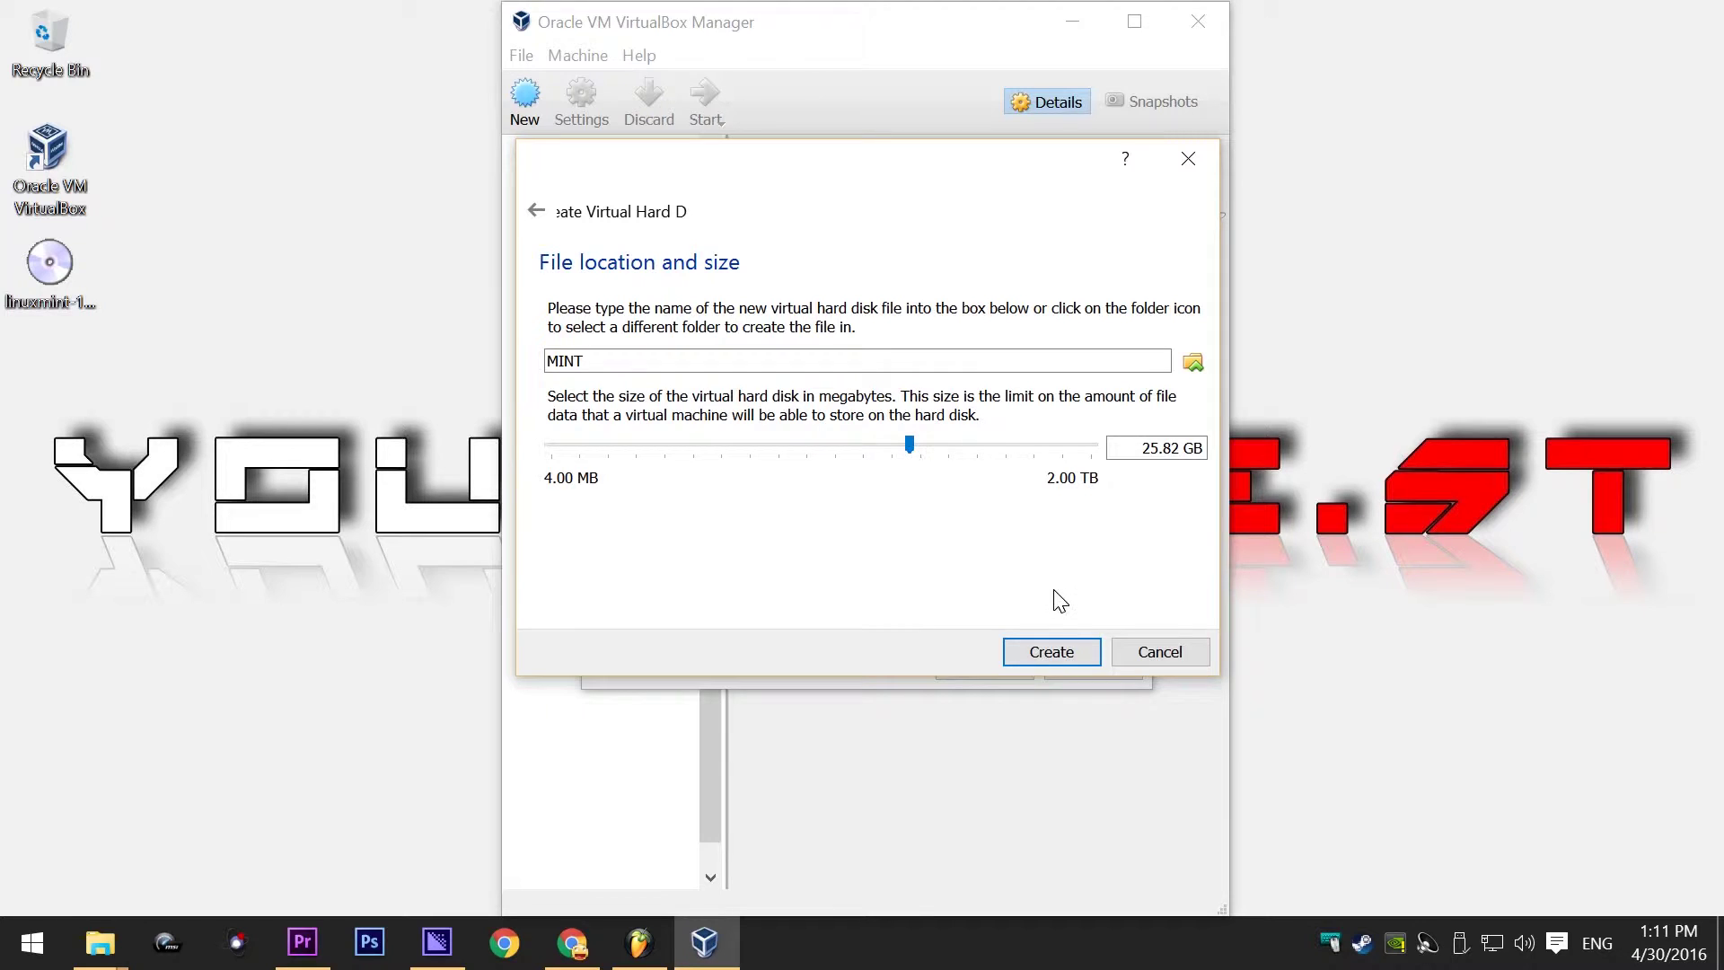
click(1059, 654)
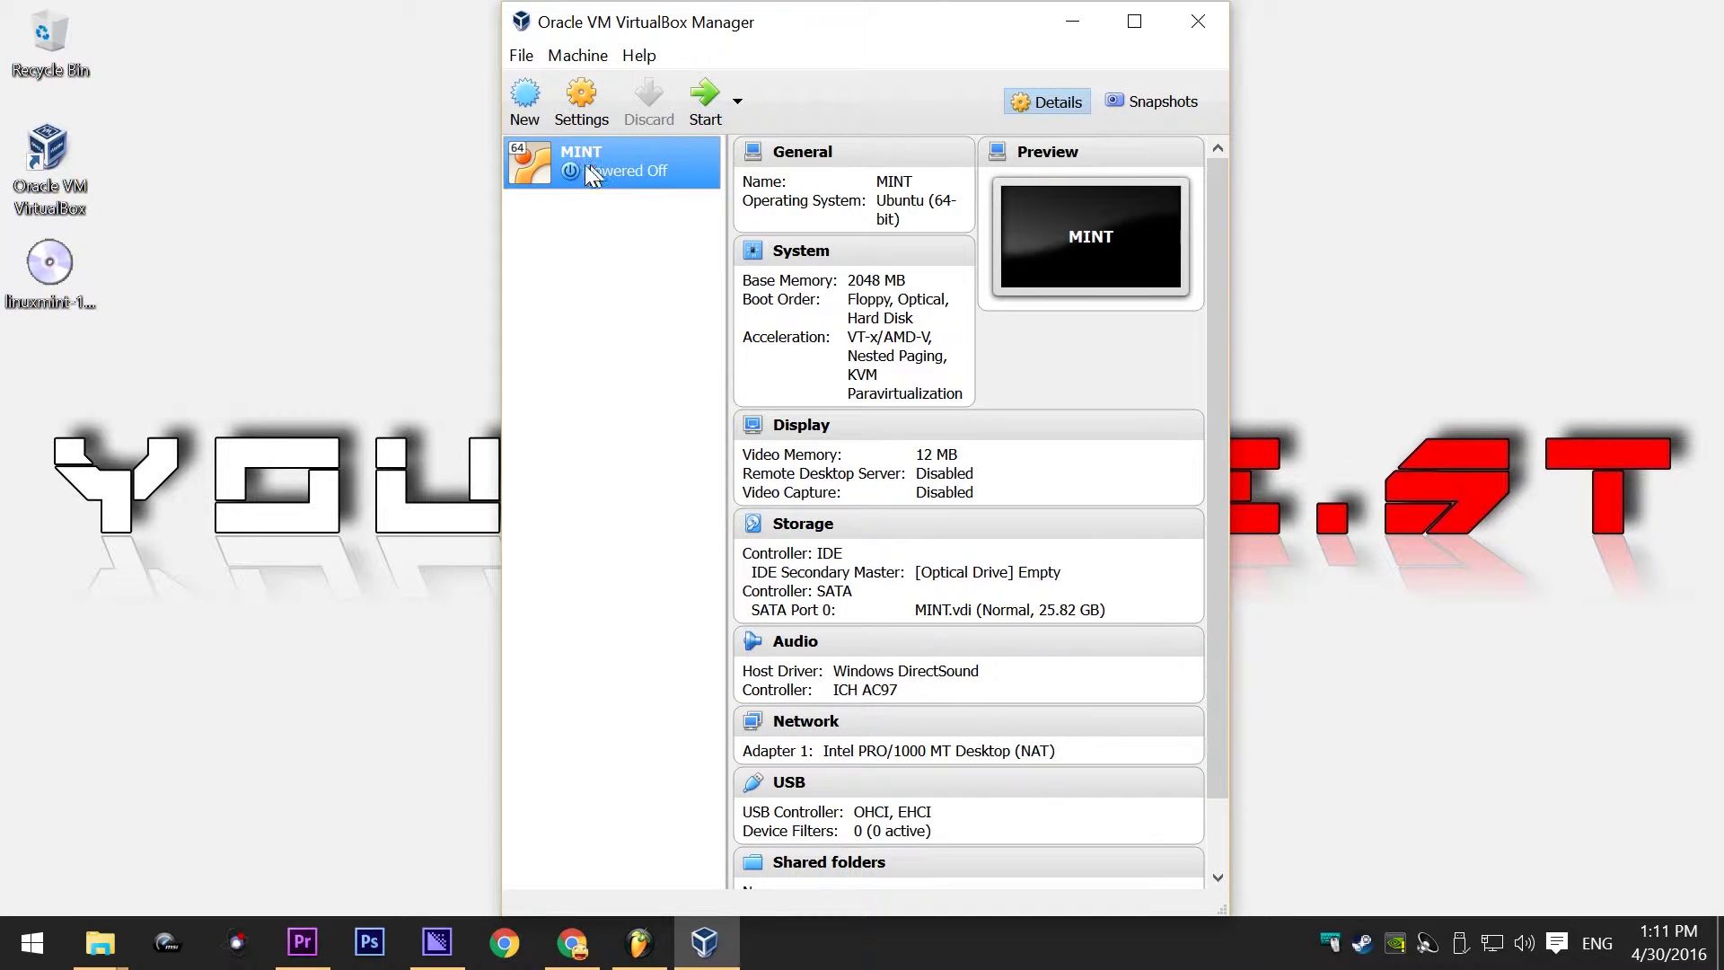
Set the MINT machine's processor count to 2 and its video memory to 128 MB
click(581, 112)
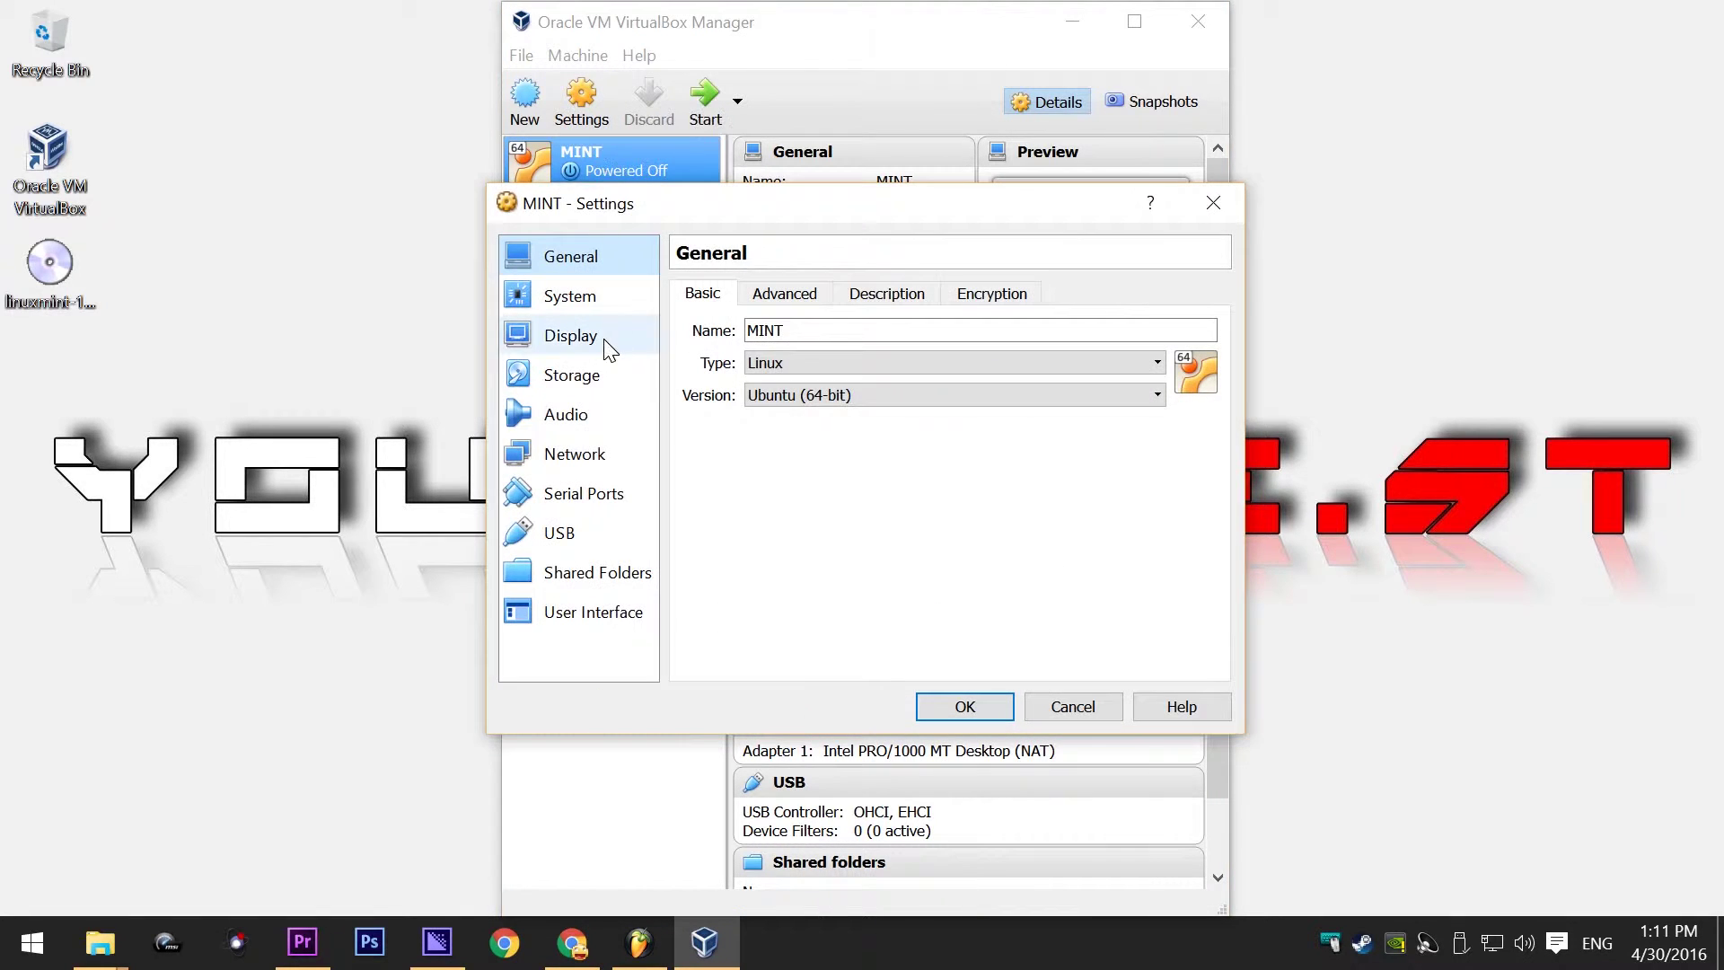
click(586, 305)
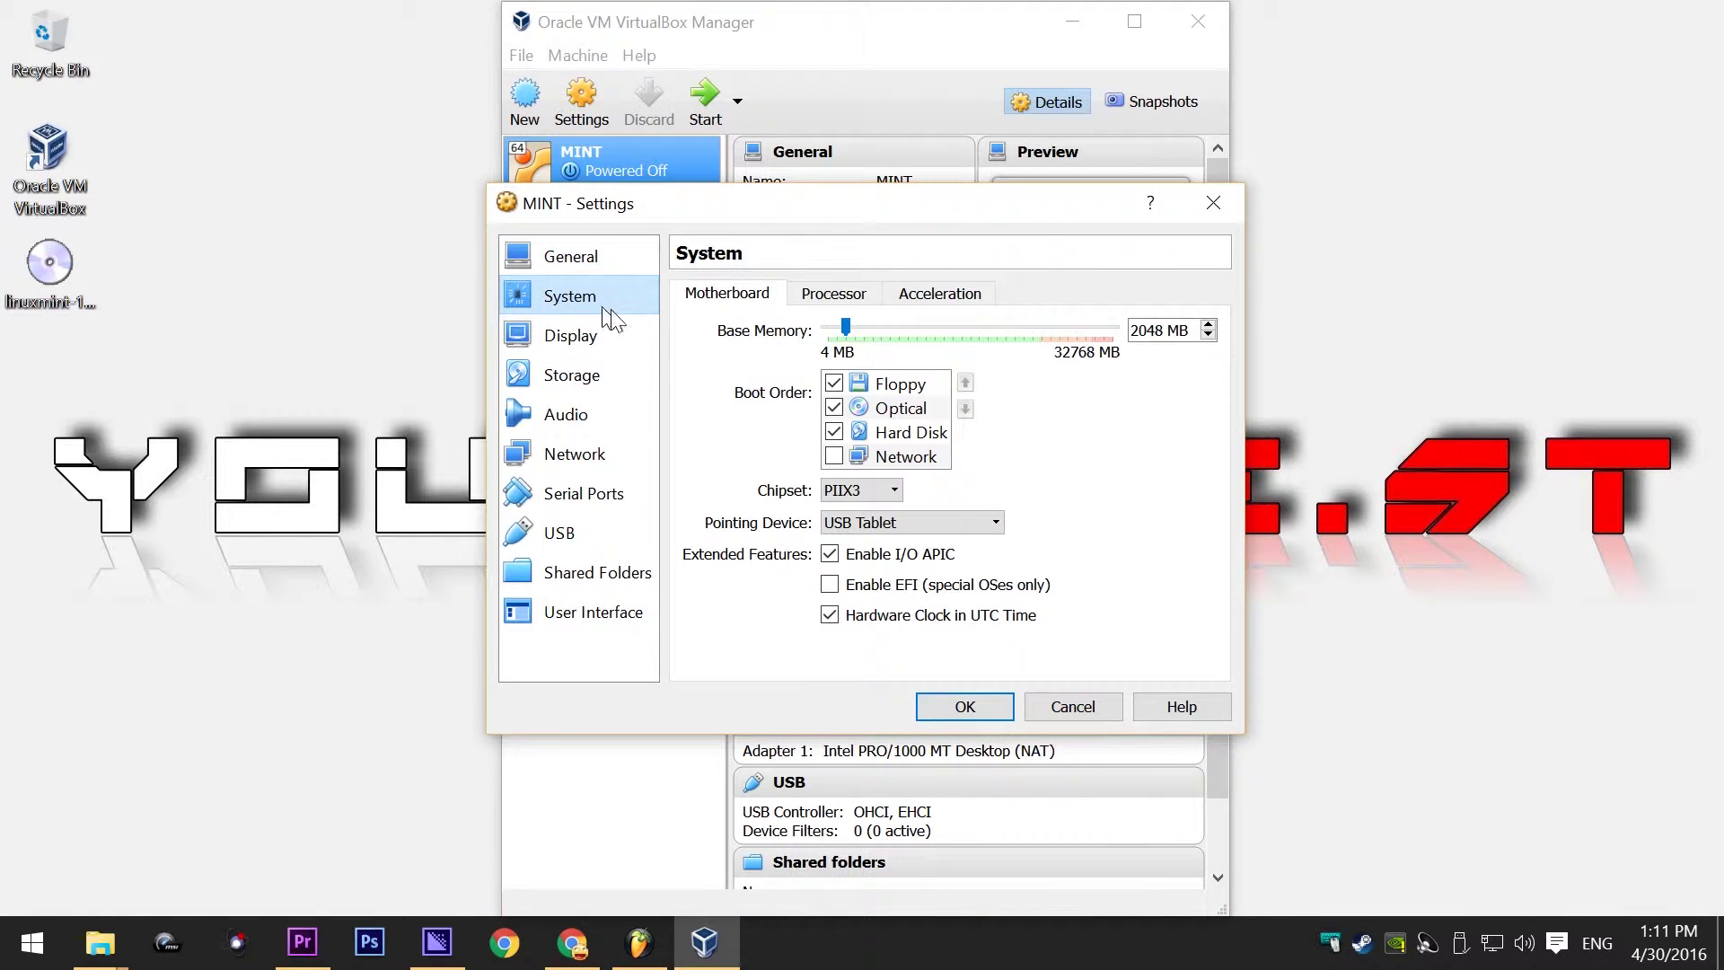
click(835, 294)
click(834, 330)
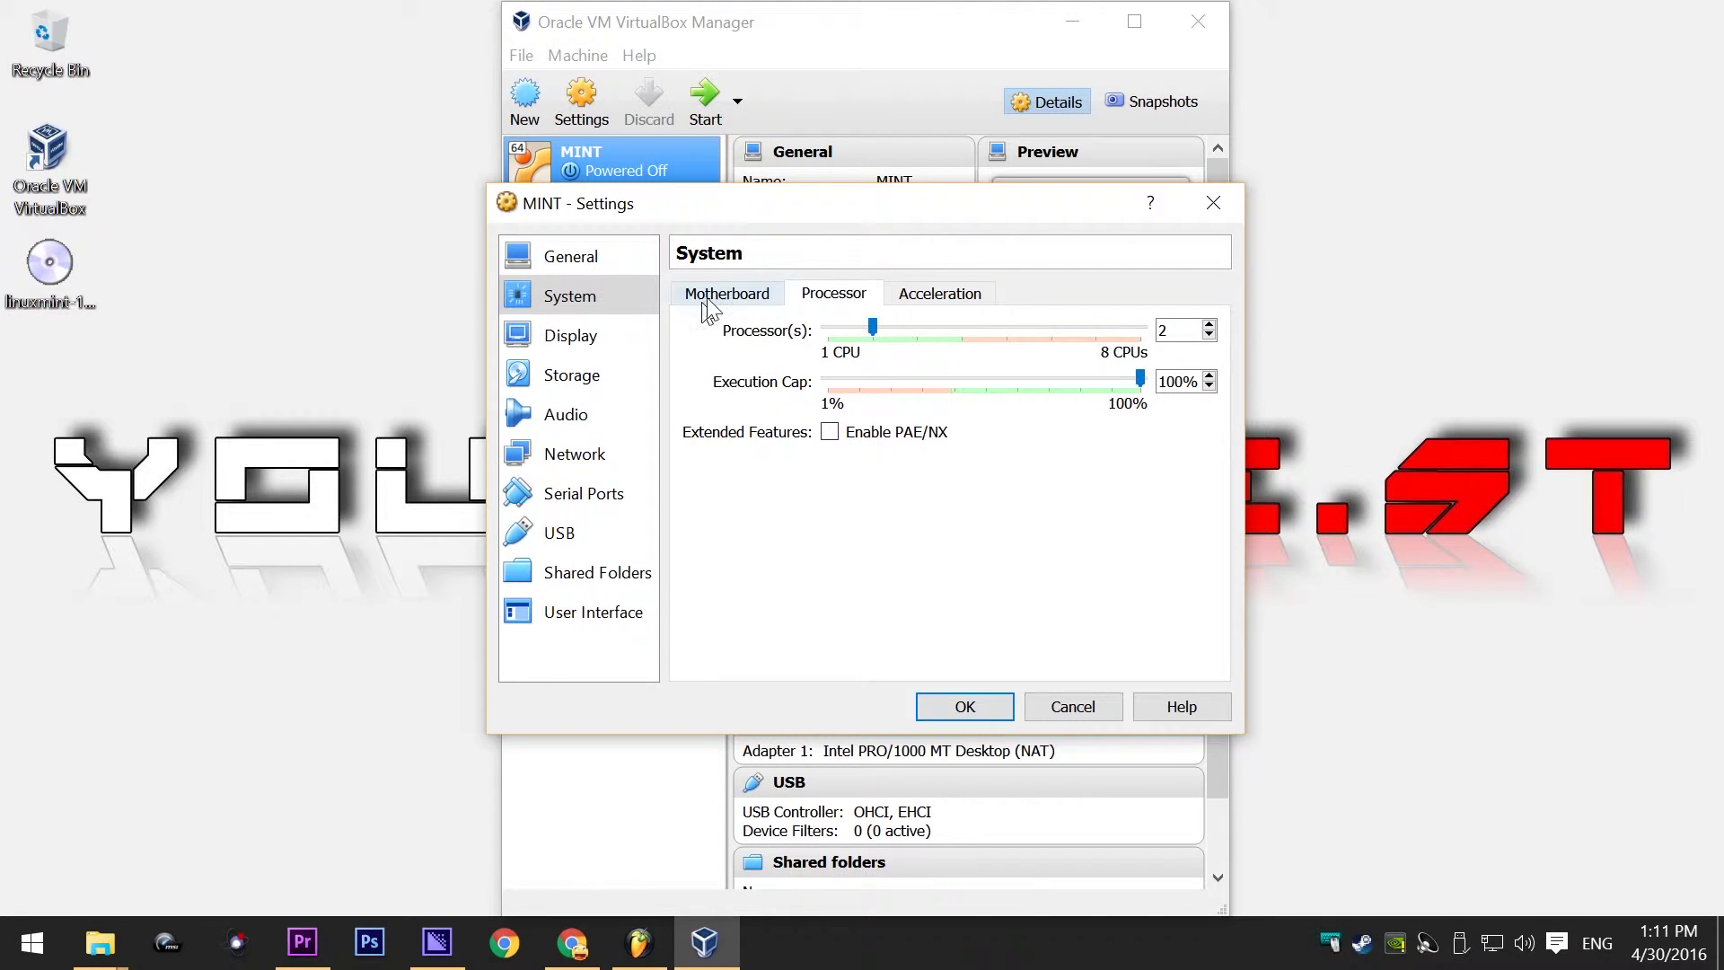
click(573, 349)
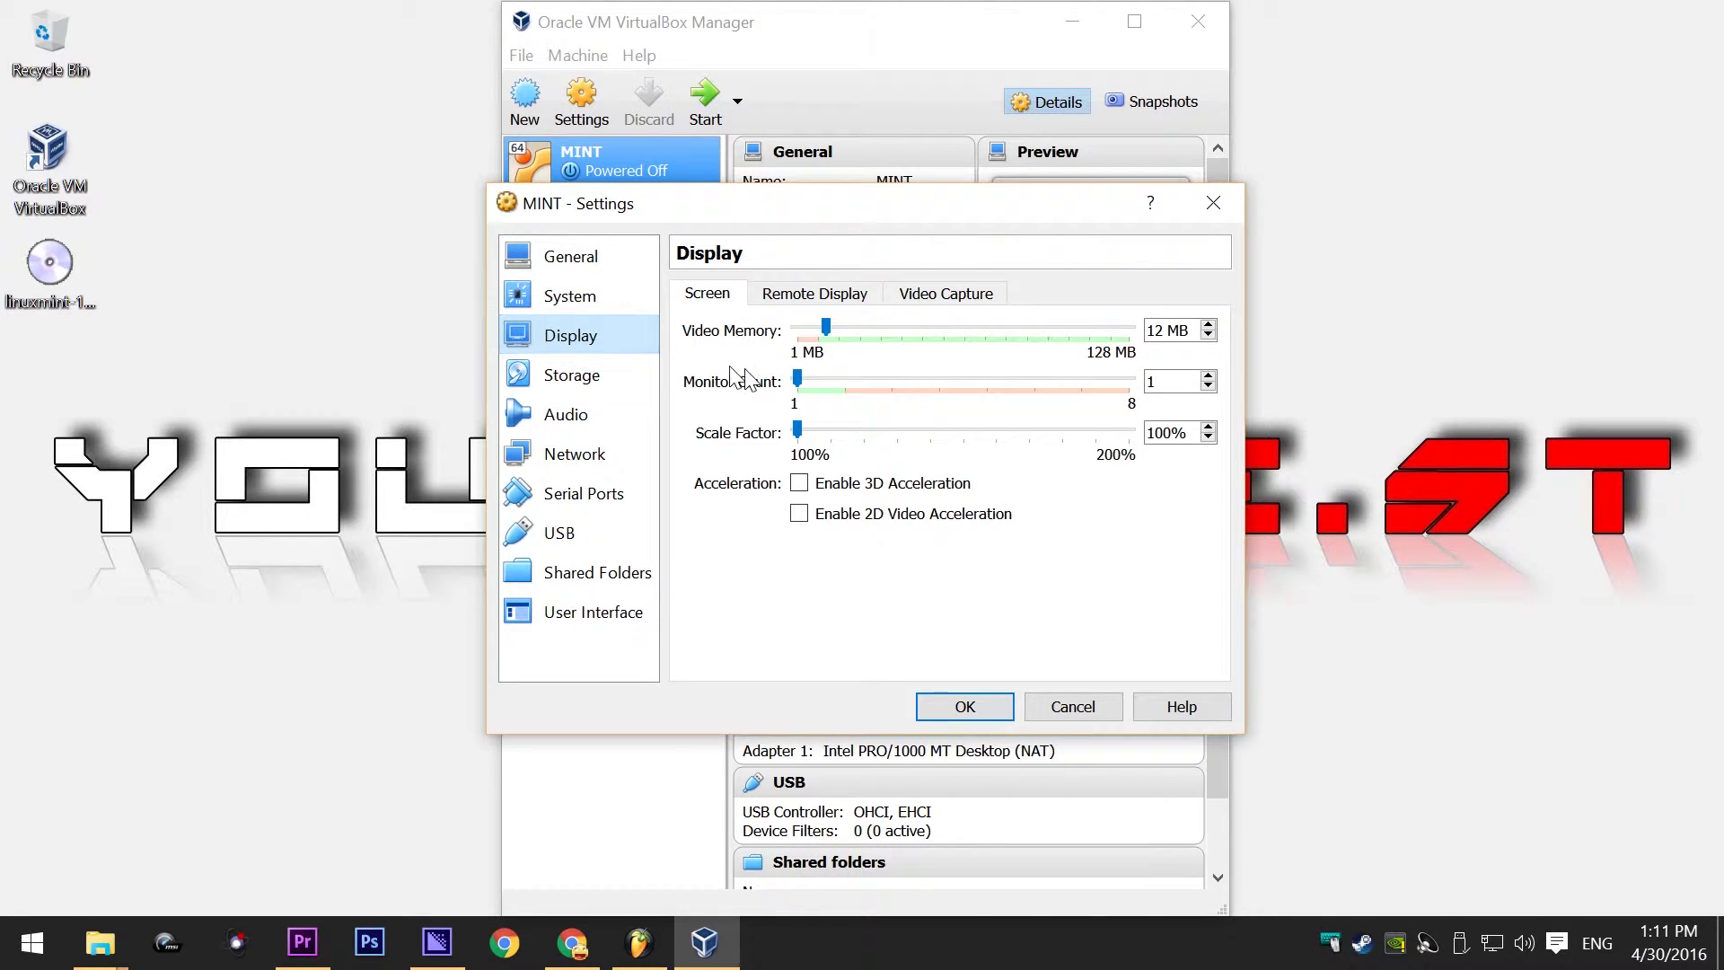
drag(827, 329, 1144, 357)
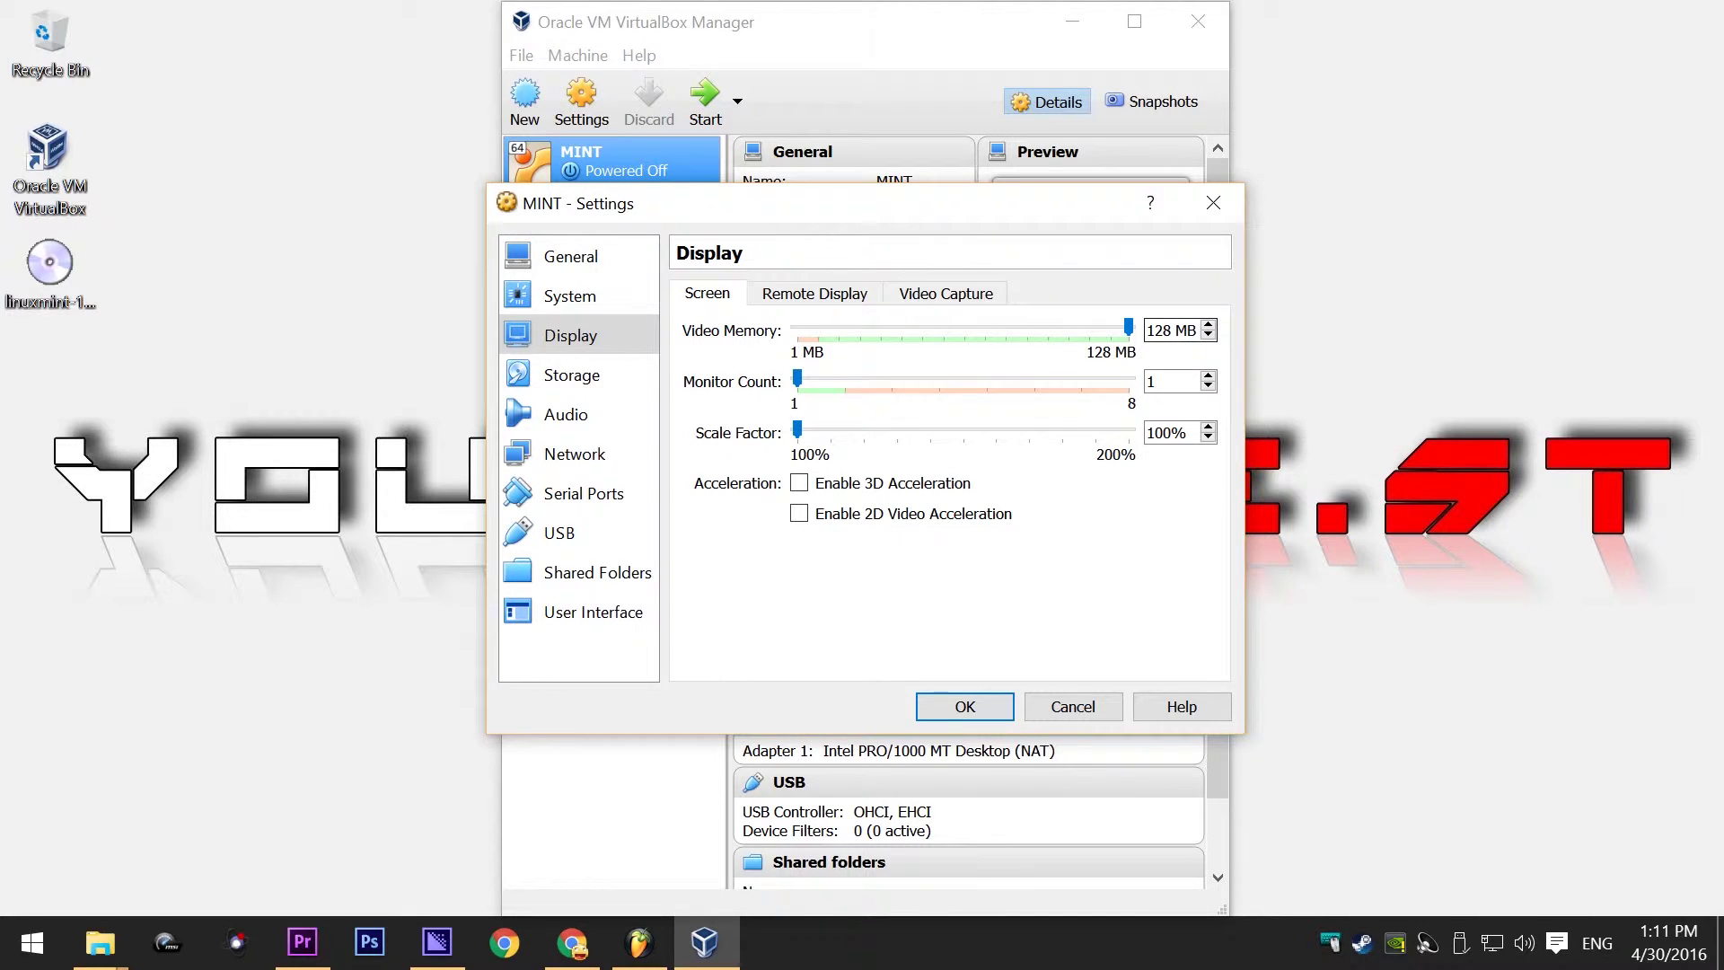
Attach the machine's network Adapter 1 to Bridged Adapter and choose the USB 3.0 (xHCI) controller
click(576, 455)
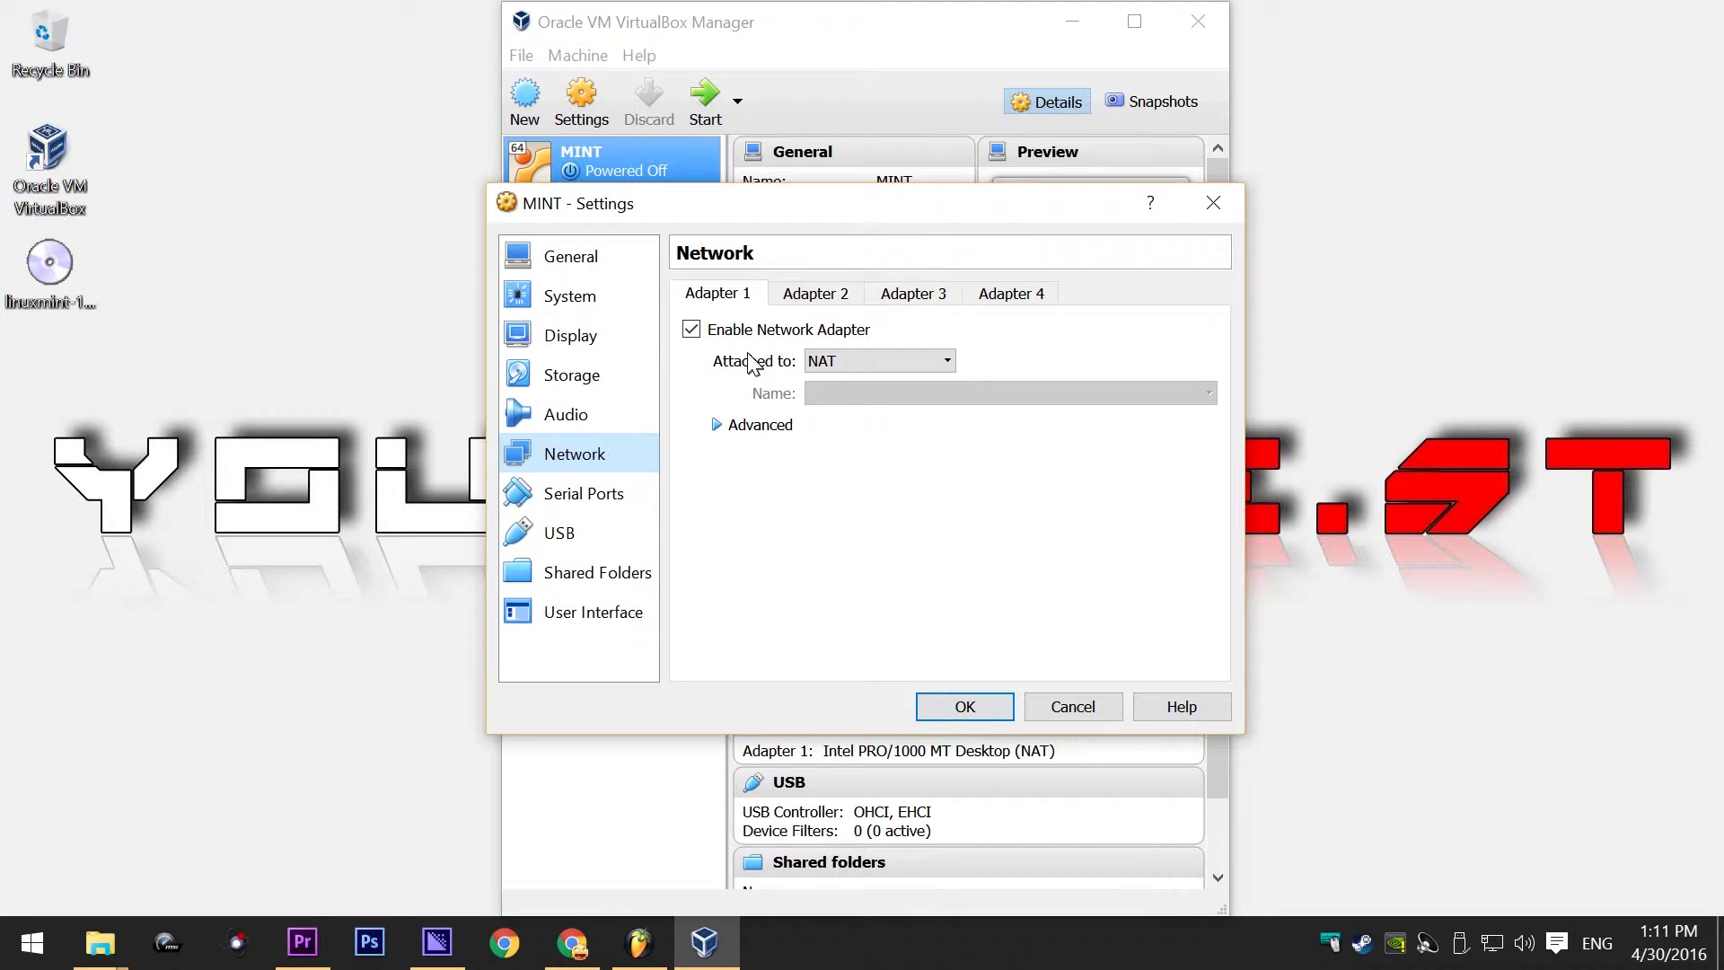
click(869, 360)
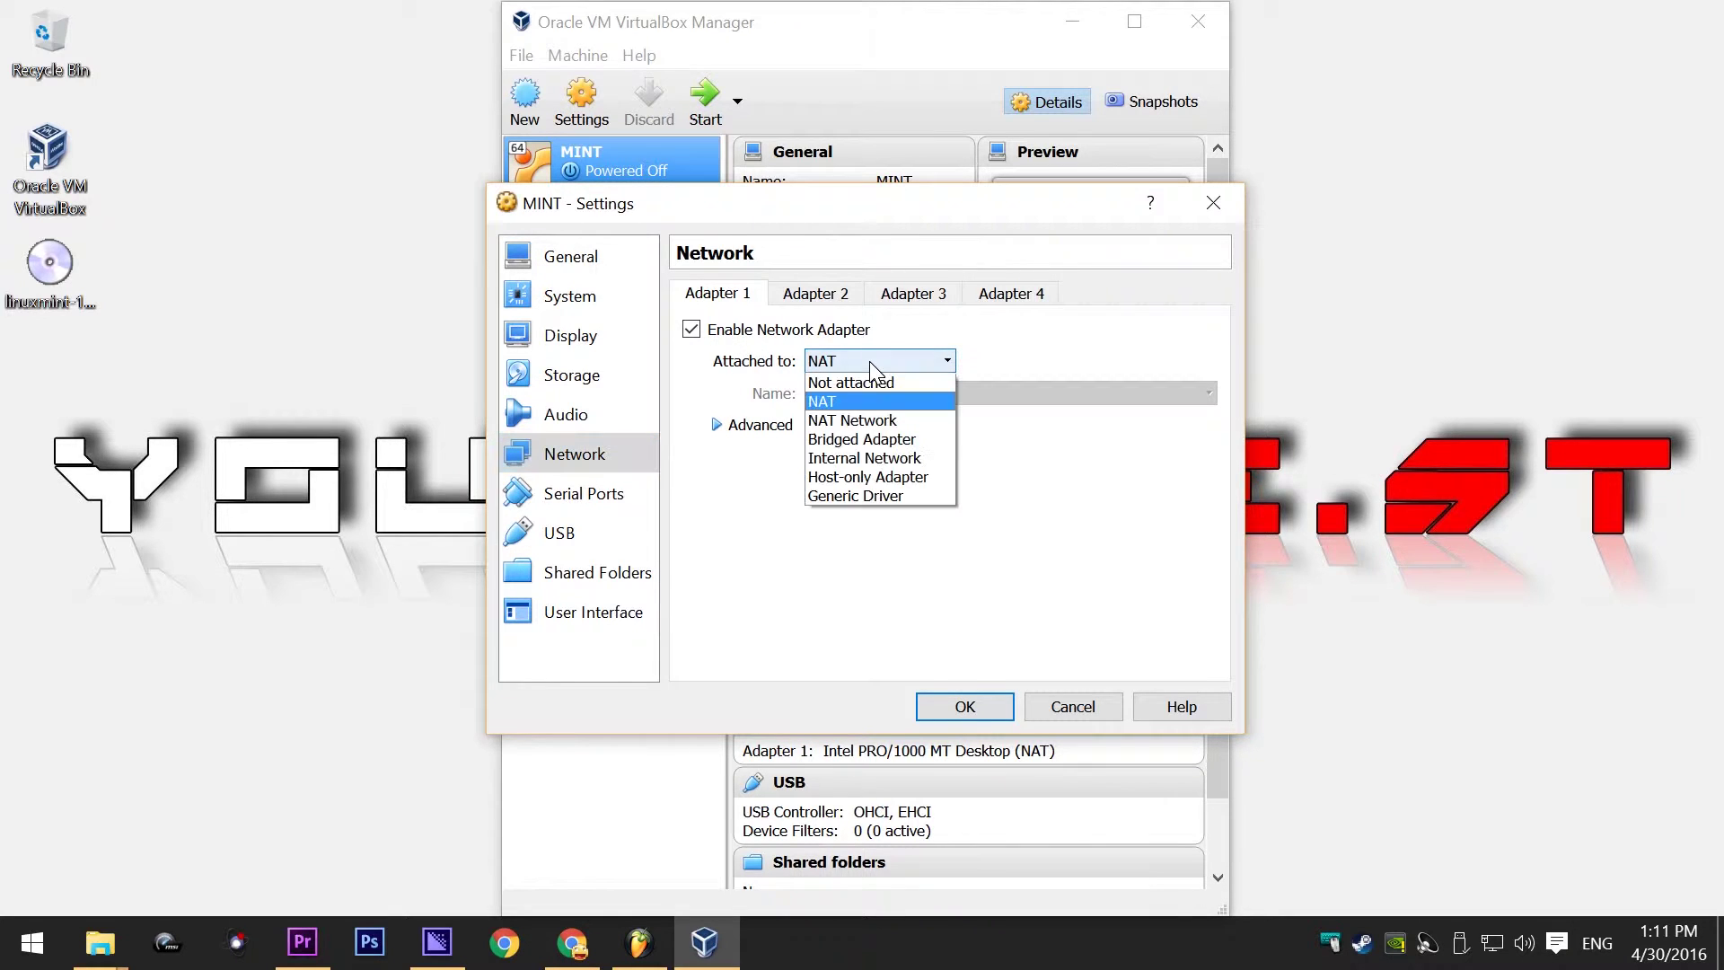
click(869, 439)
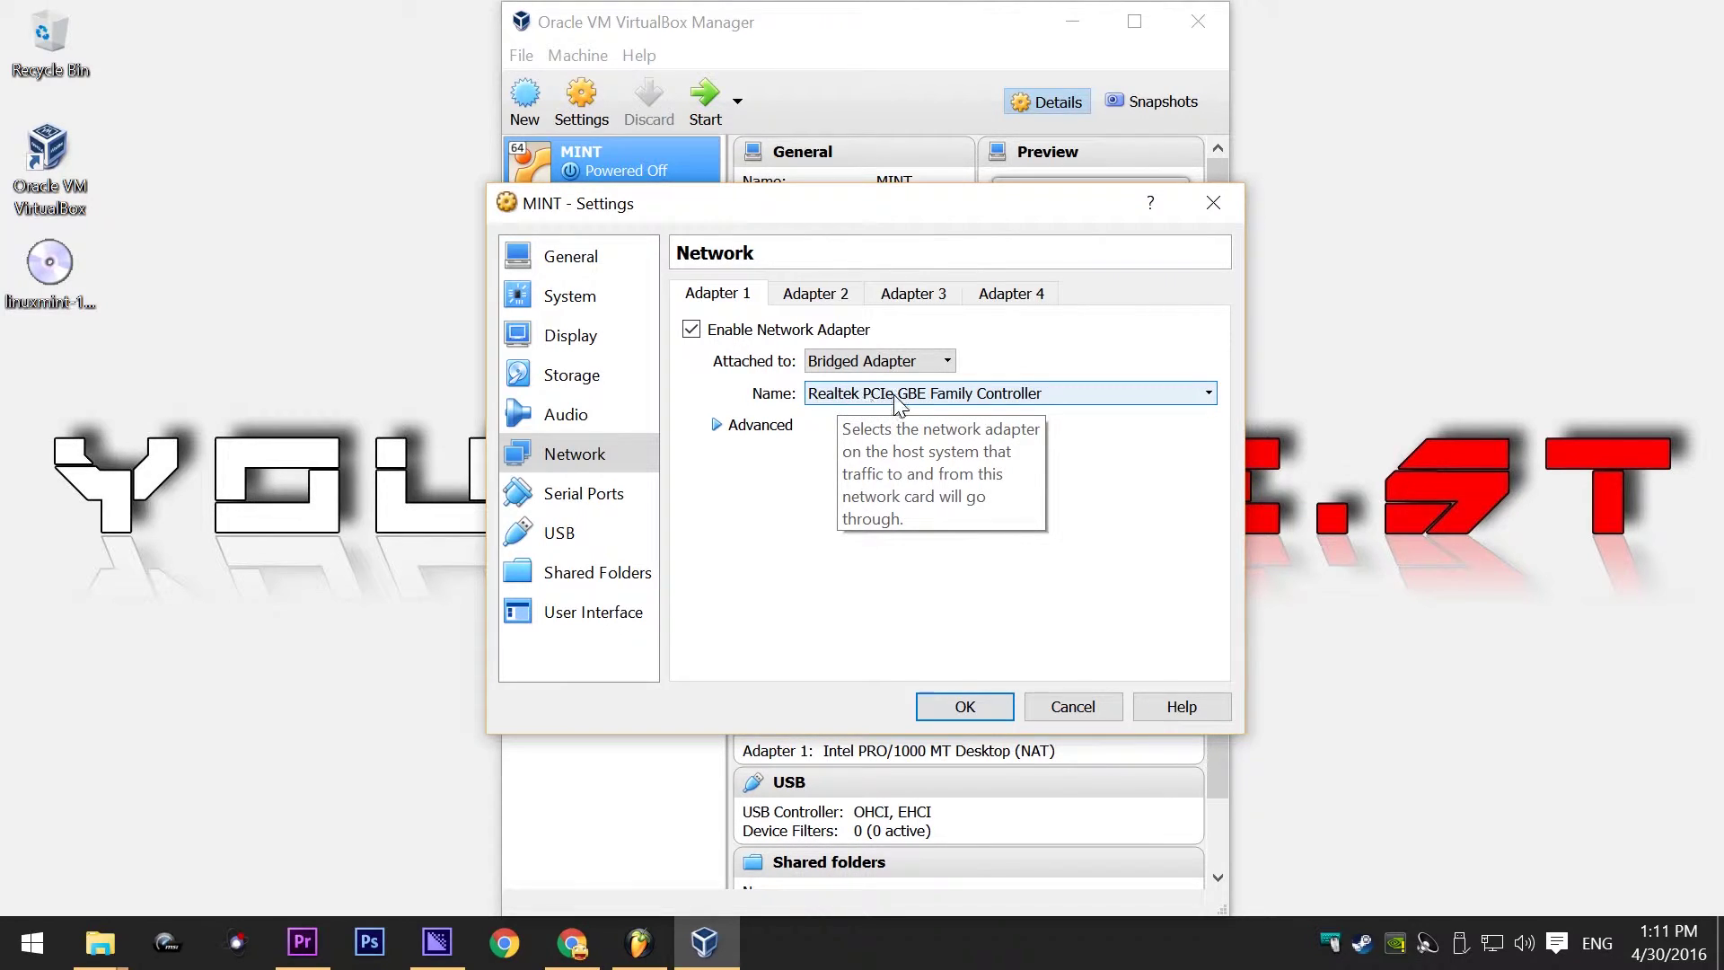
click(543, 539)
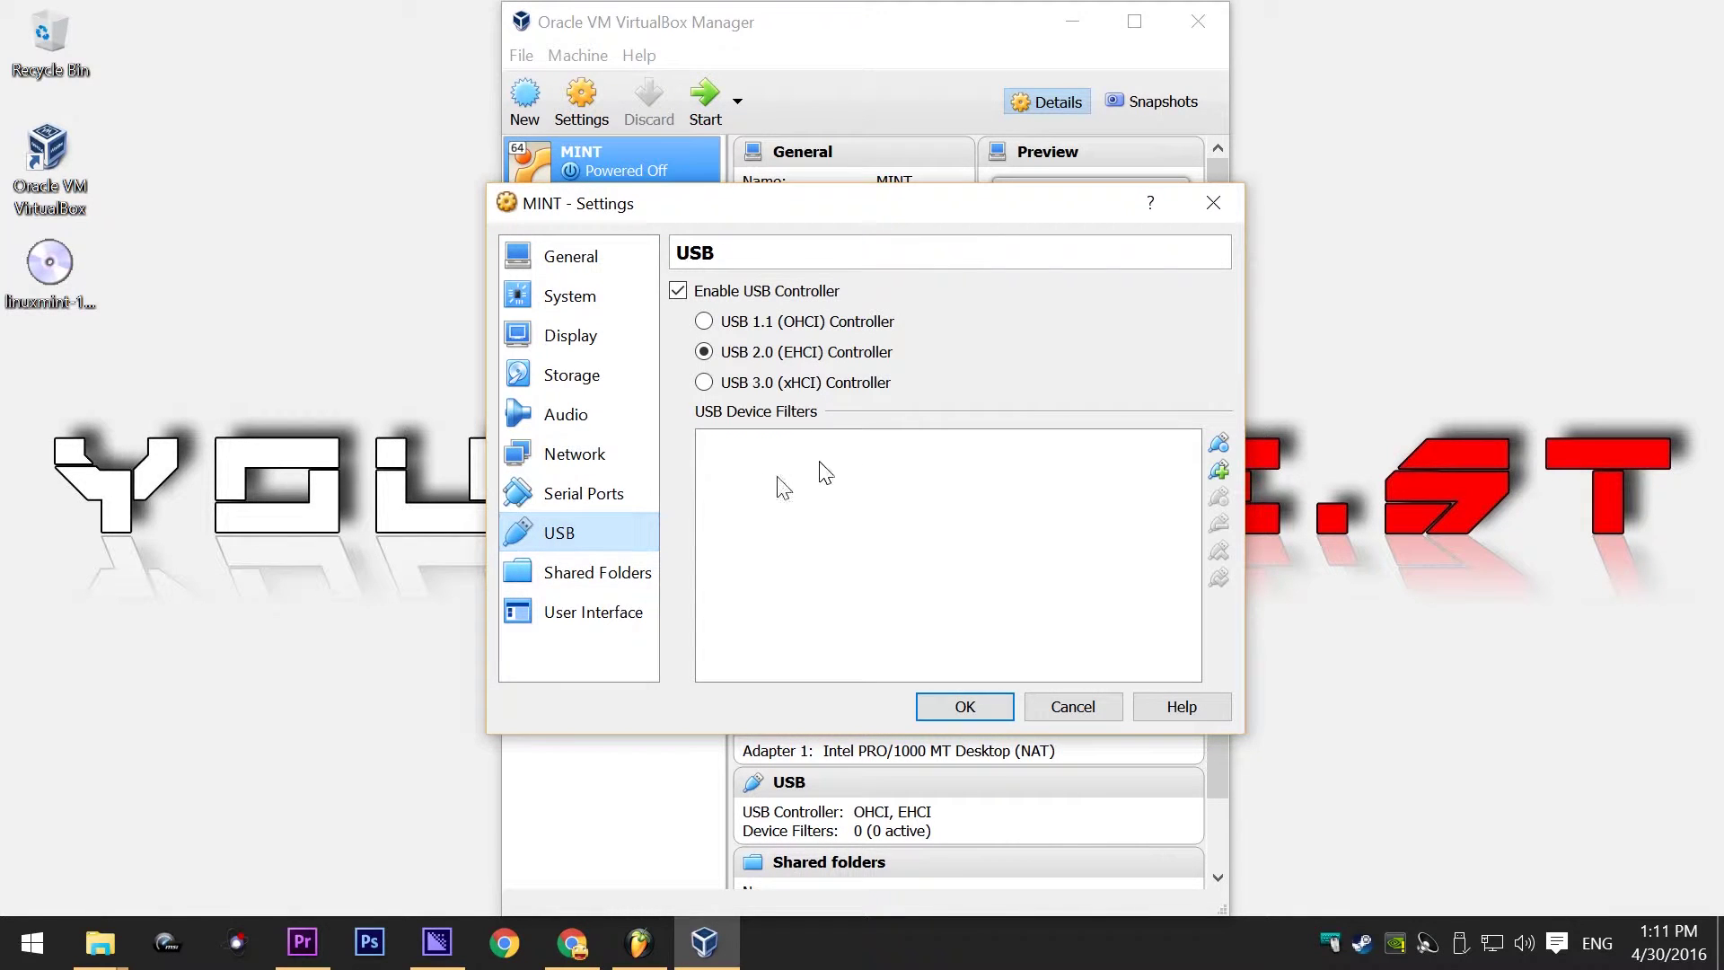
click(759, 384)
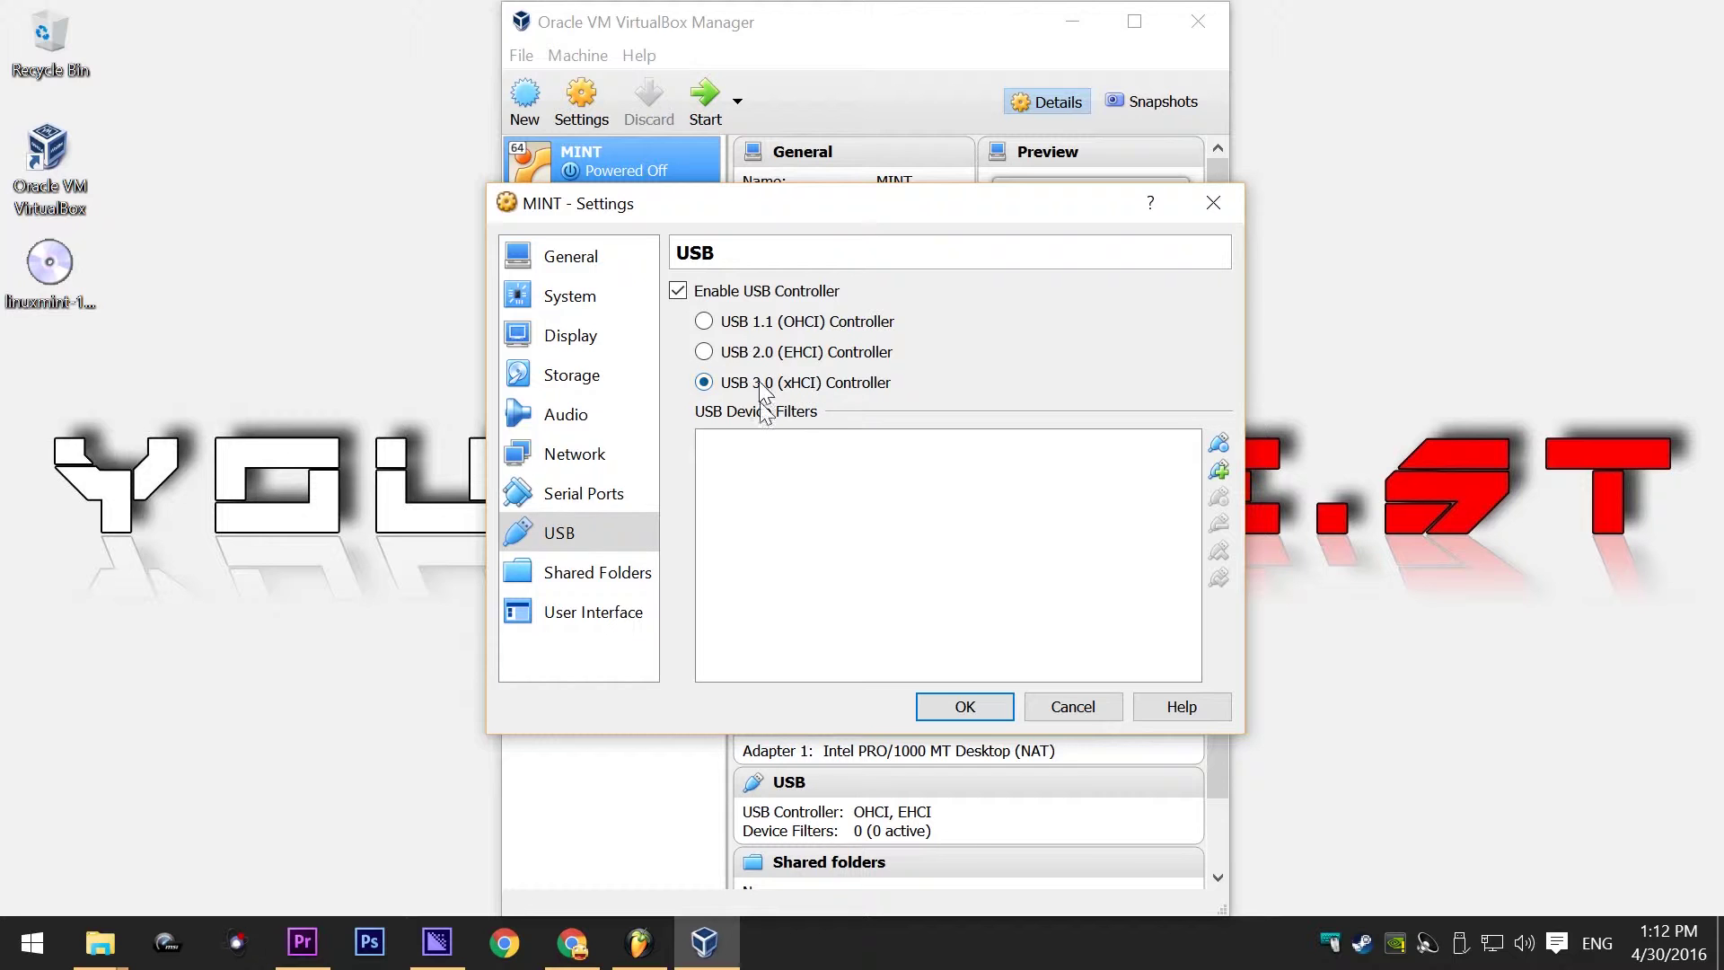
Switch to the browser and find the VirtualBox Extension Pack download for all supported platforms on virtualbox.org
click(561, 934)
click(710, 132)
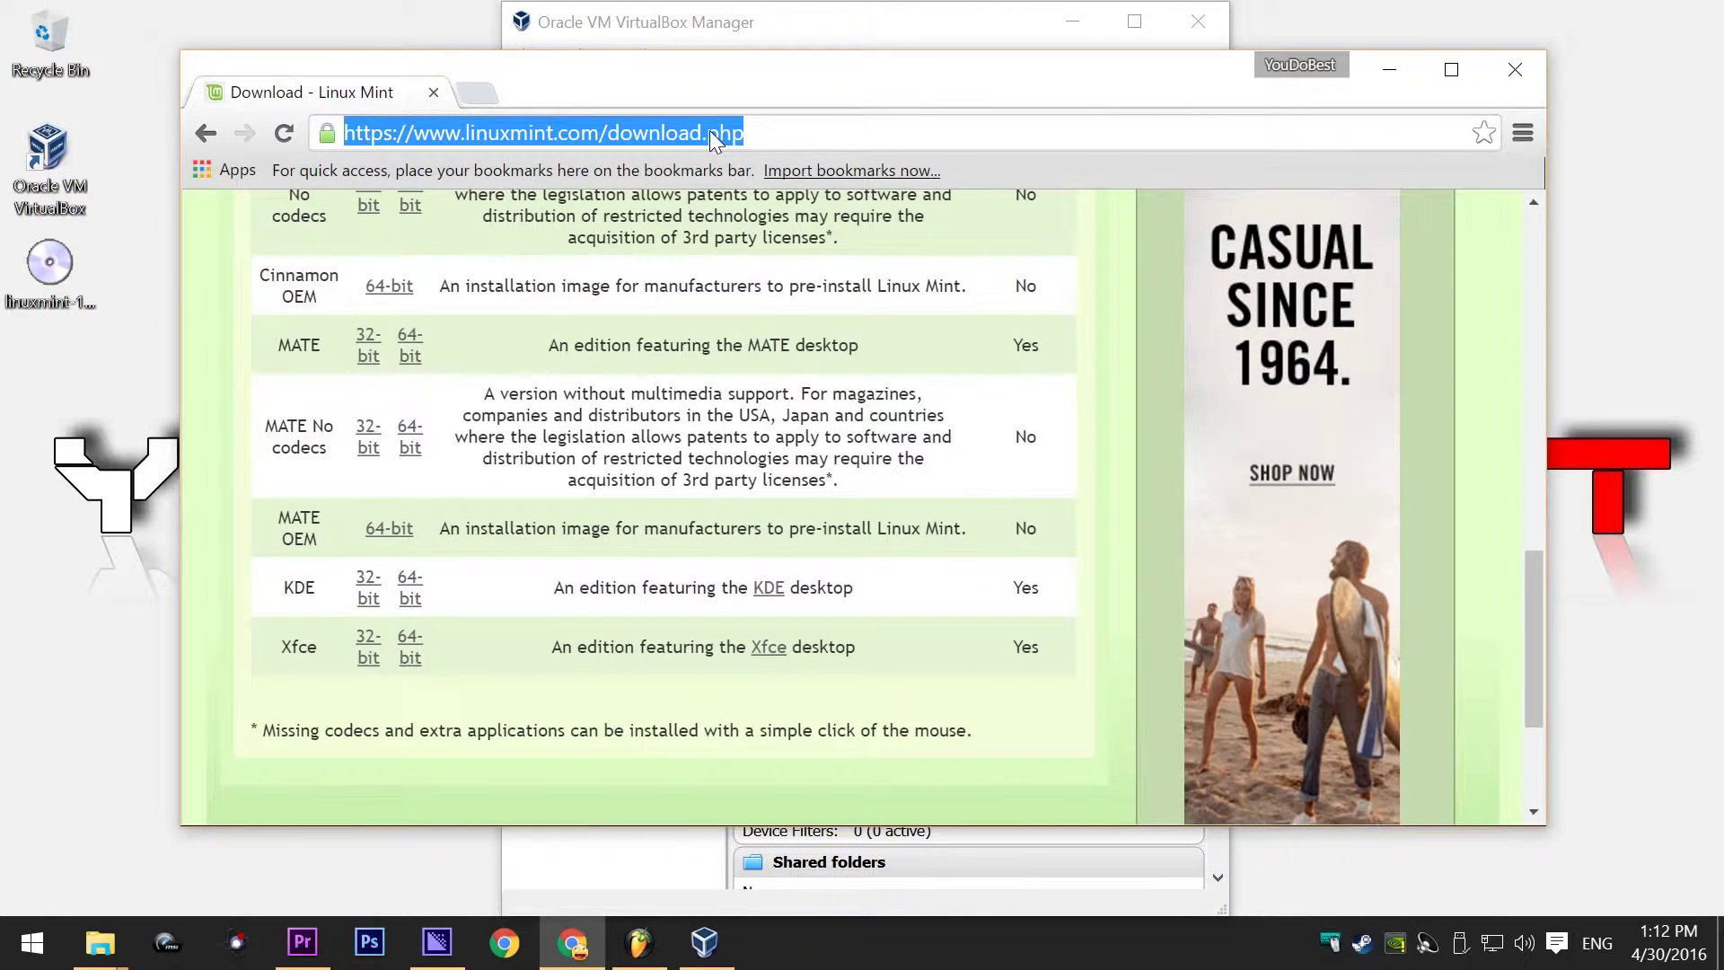
text(VIRTUalbox.org)
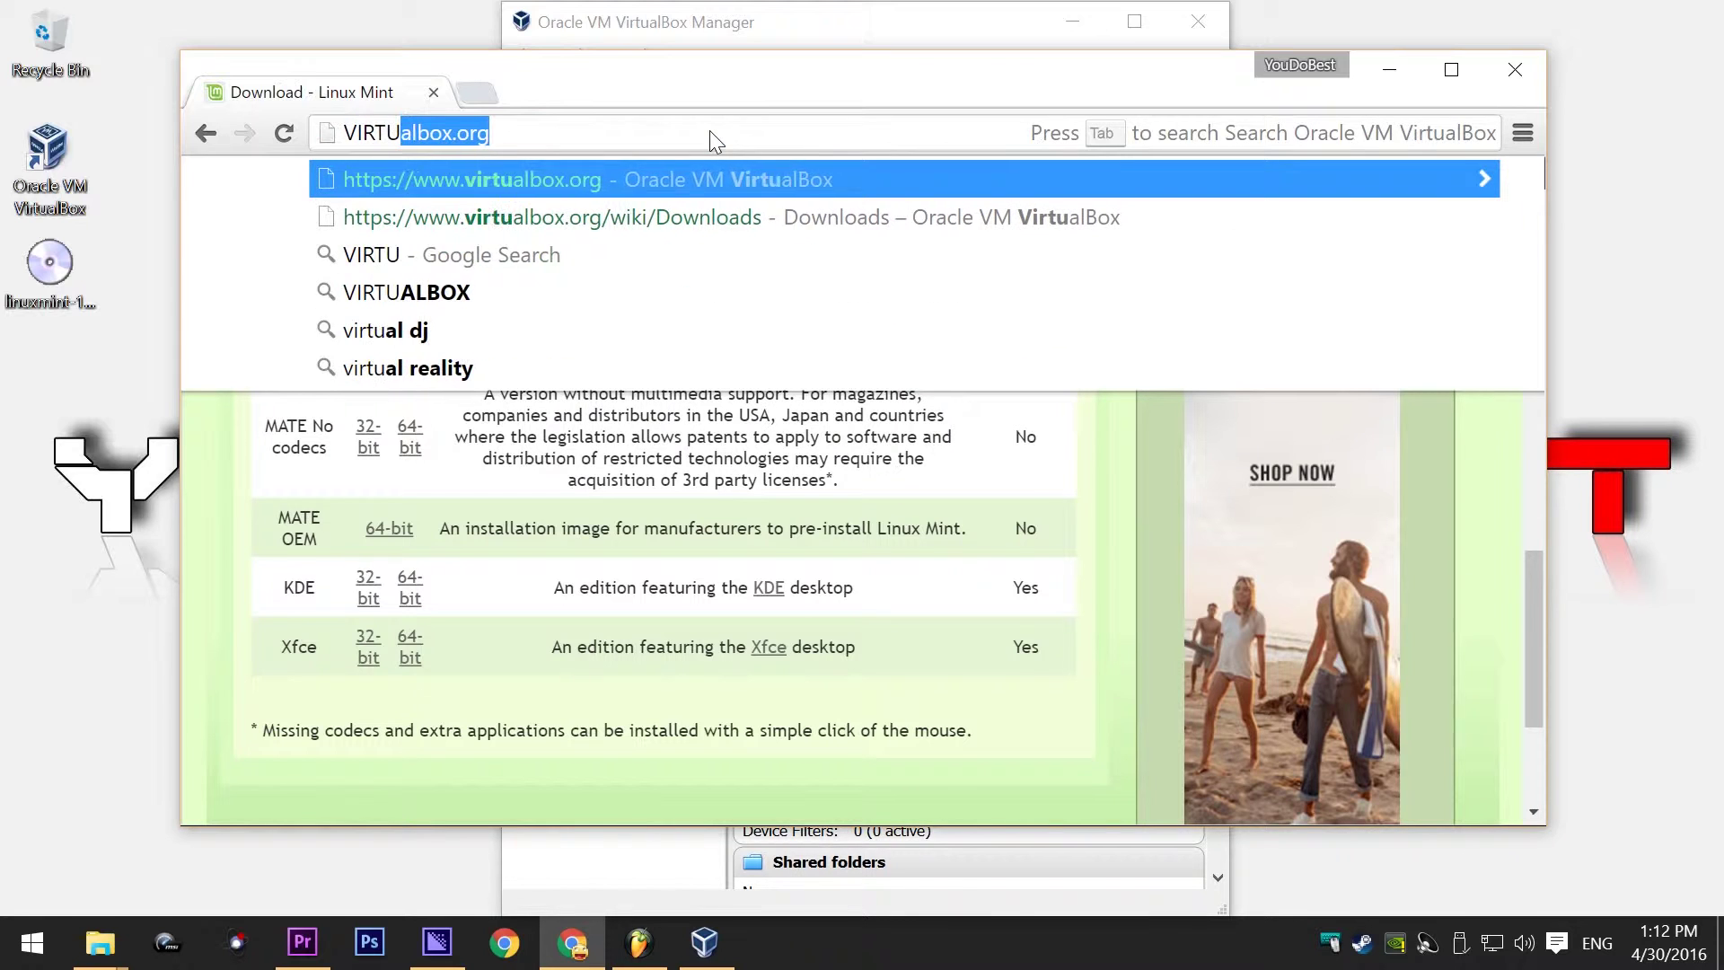
key(Return)
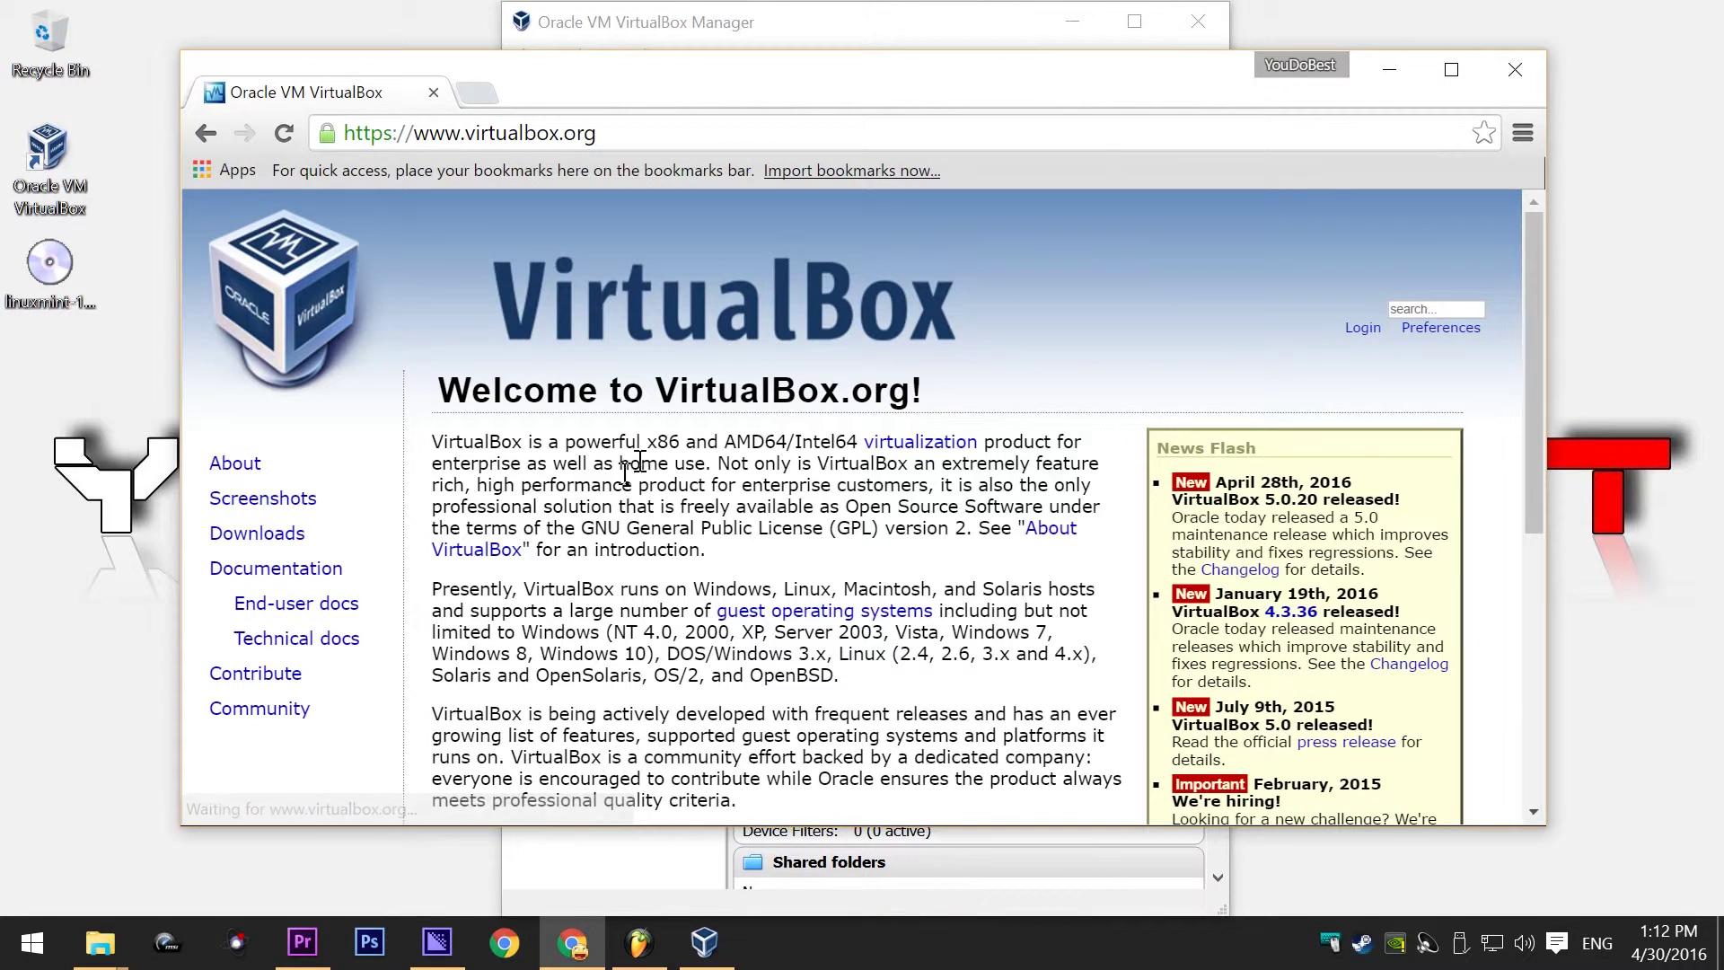
click(276, 533)
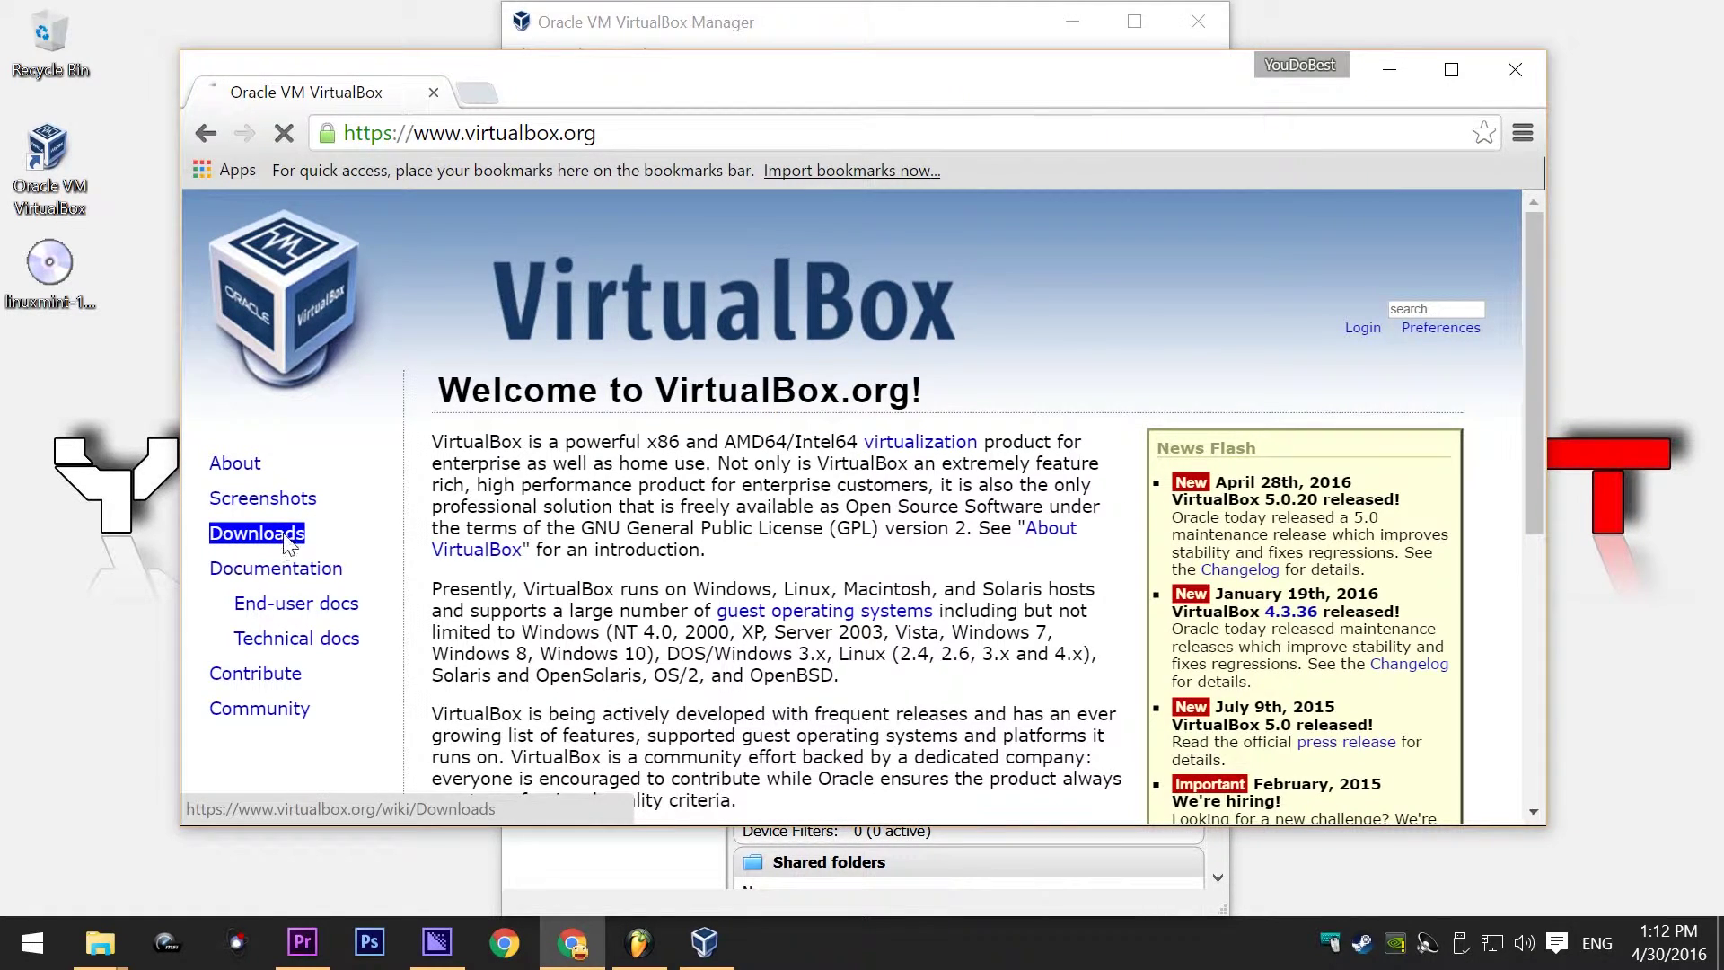
scroll(723, 563, down, 3)
drag(578, 435, 828, 456)
click(627, 451)
click(828, 456)
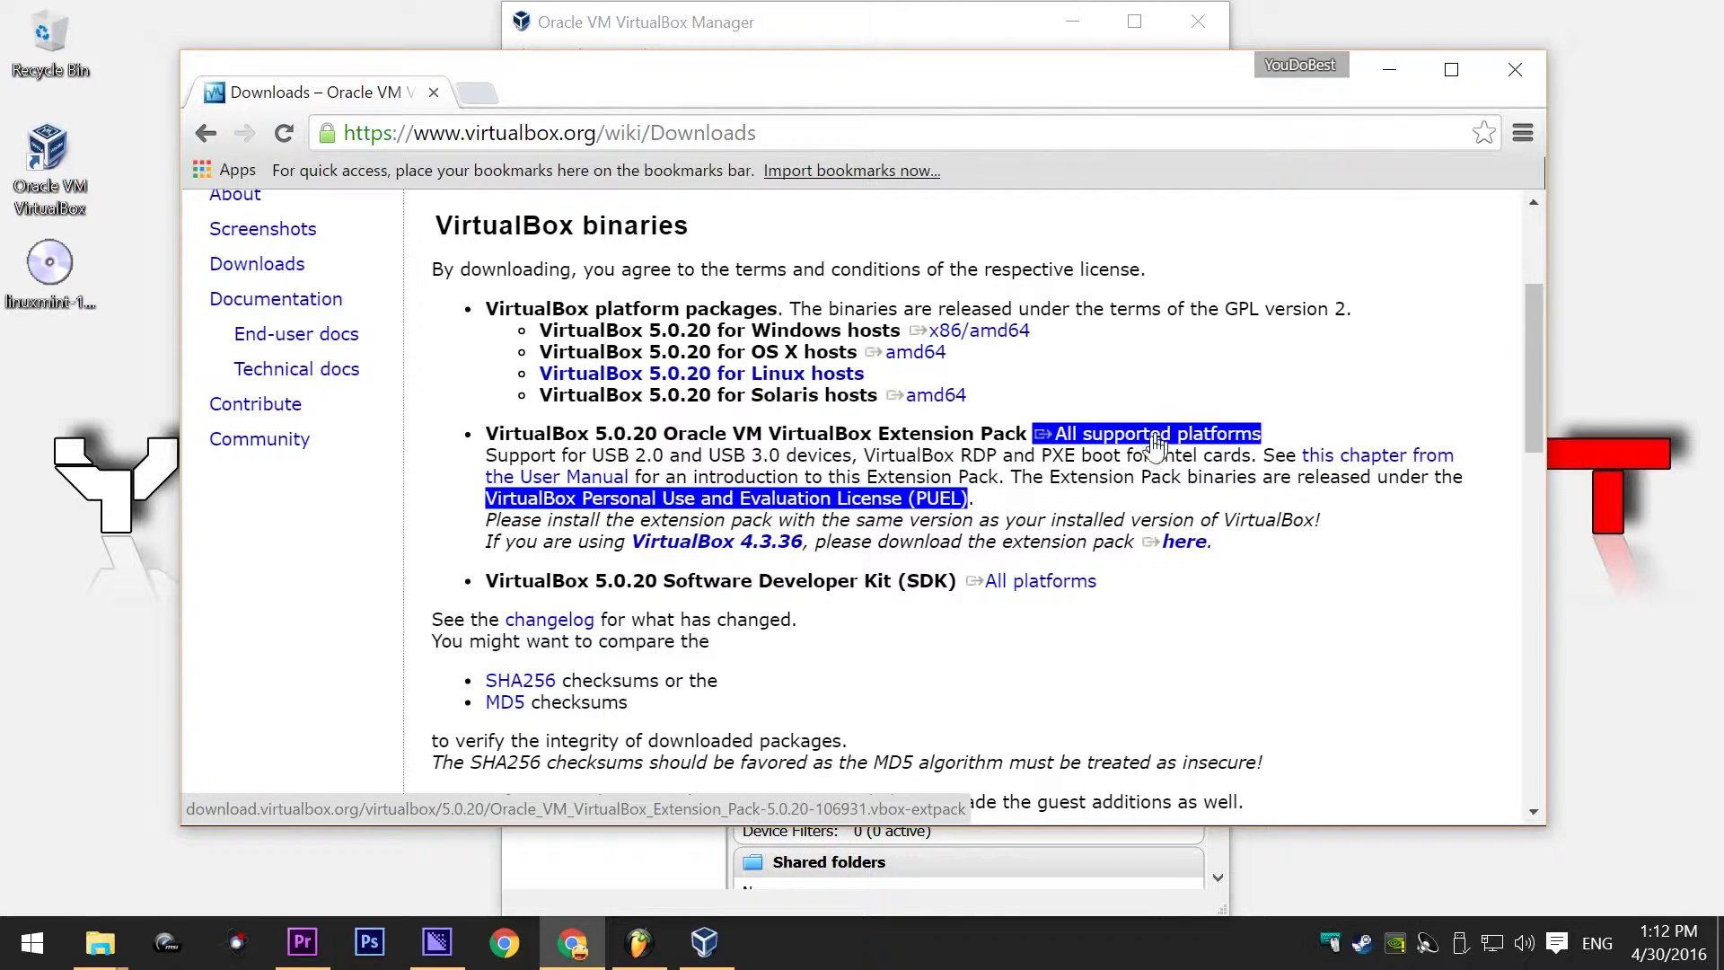
click(1387, 79)
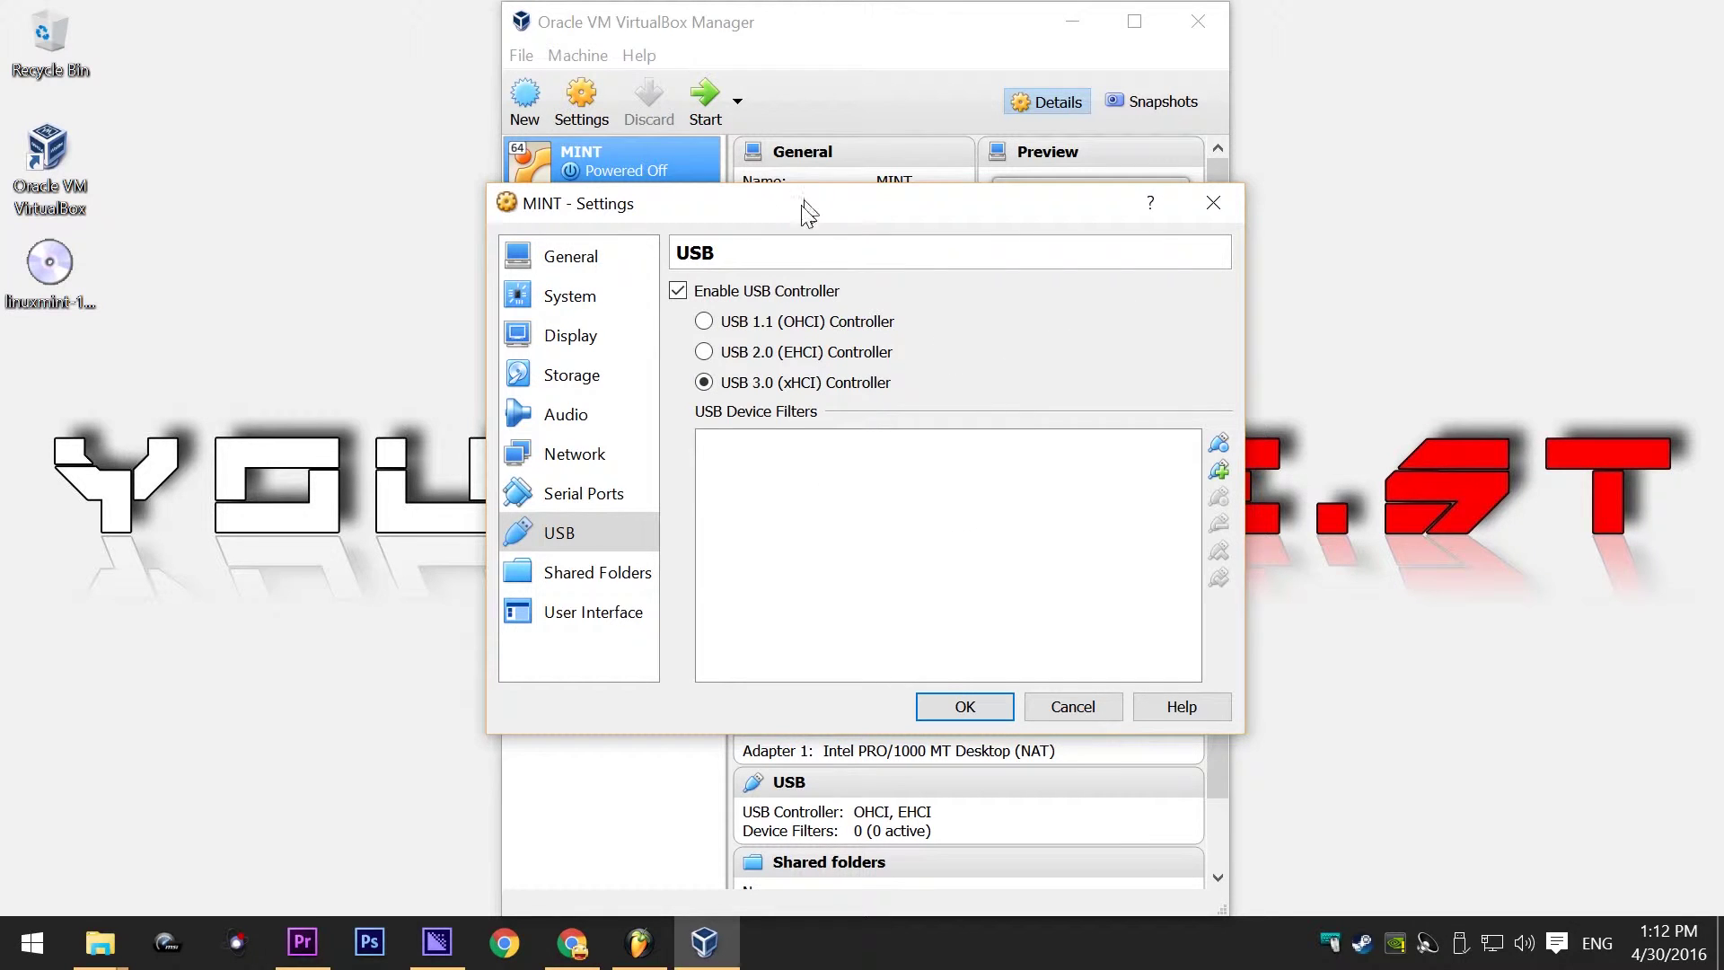
Load the linuxmint-17.3-kde-64bit disk image into the MINT machine's empty IDE optical drive and save the settings
click(584, 374)
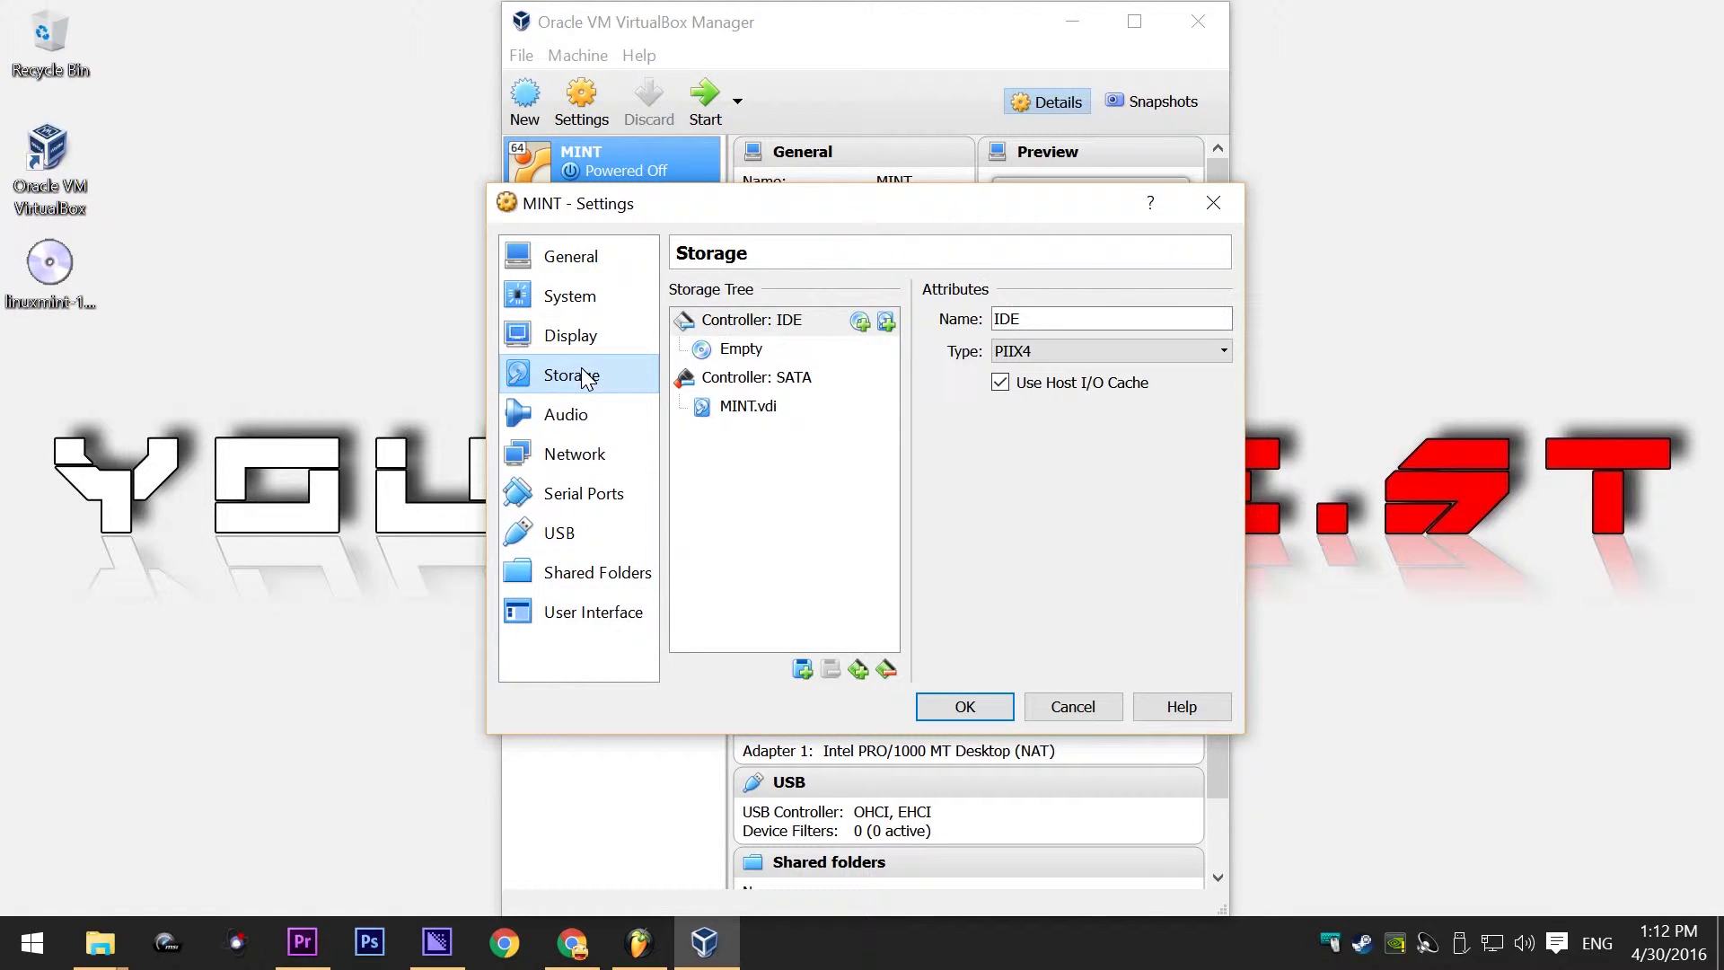
click(738, 352)
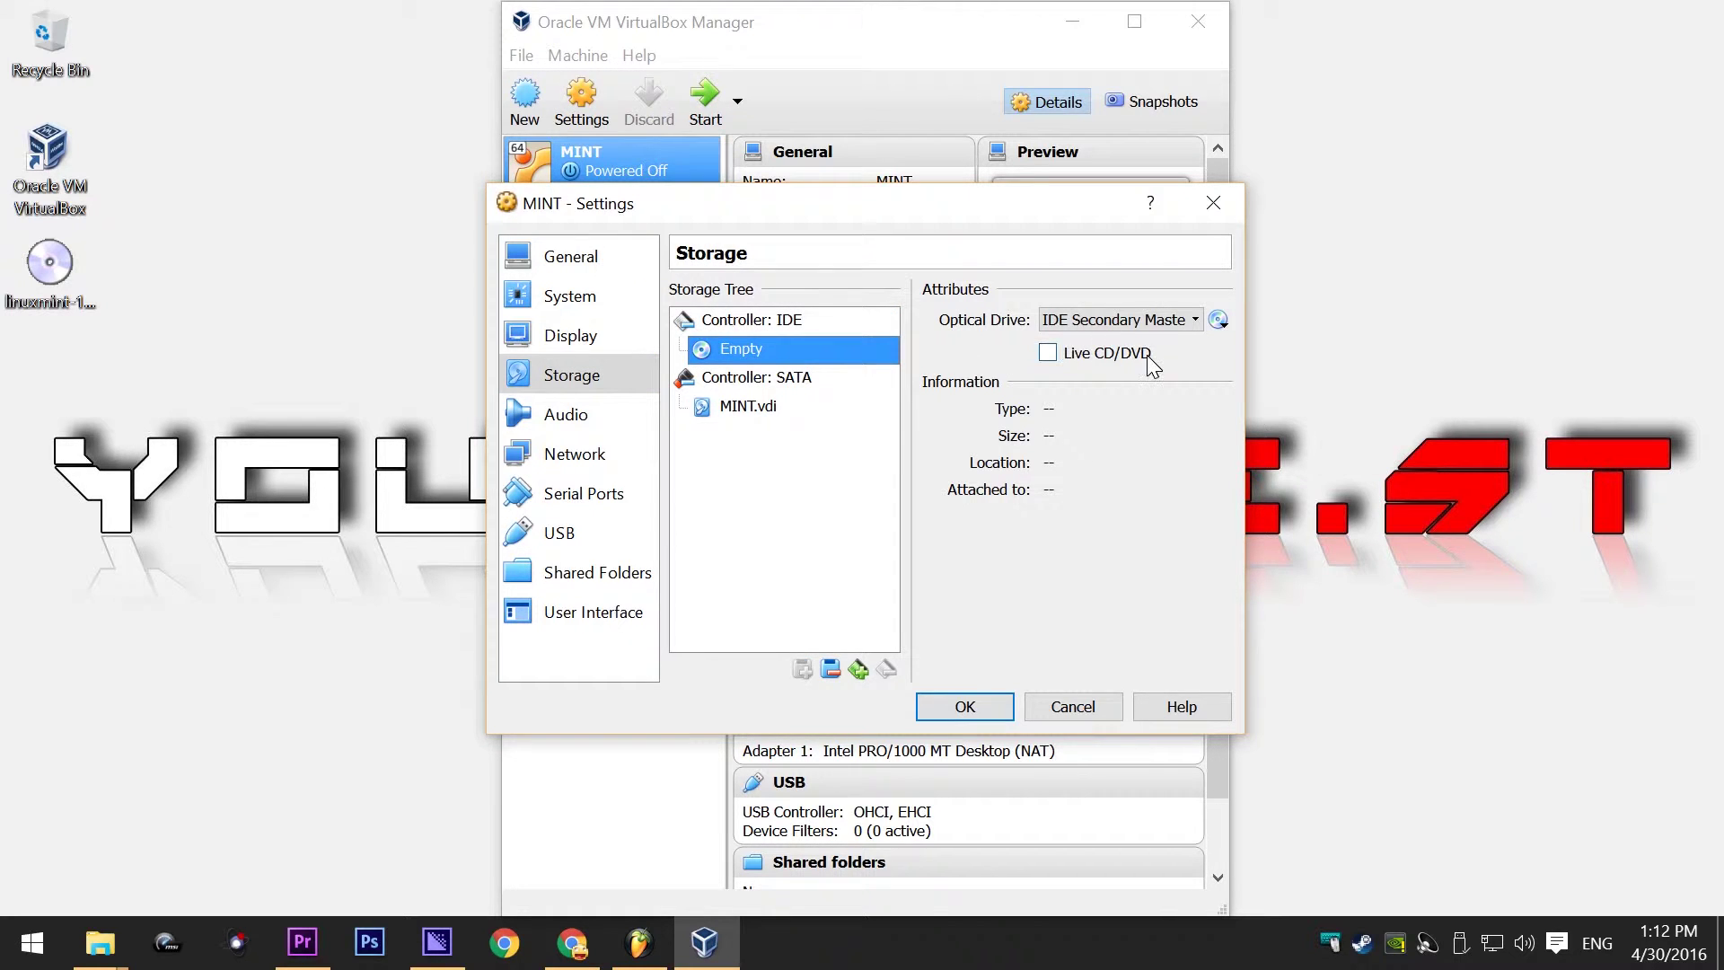
click(1219, 321)
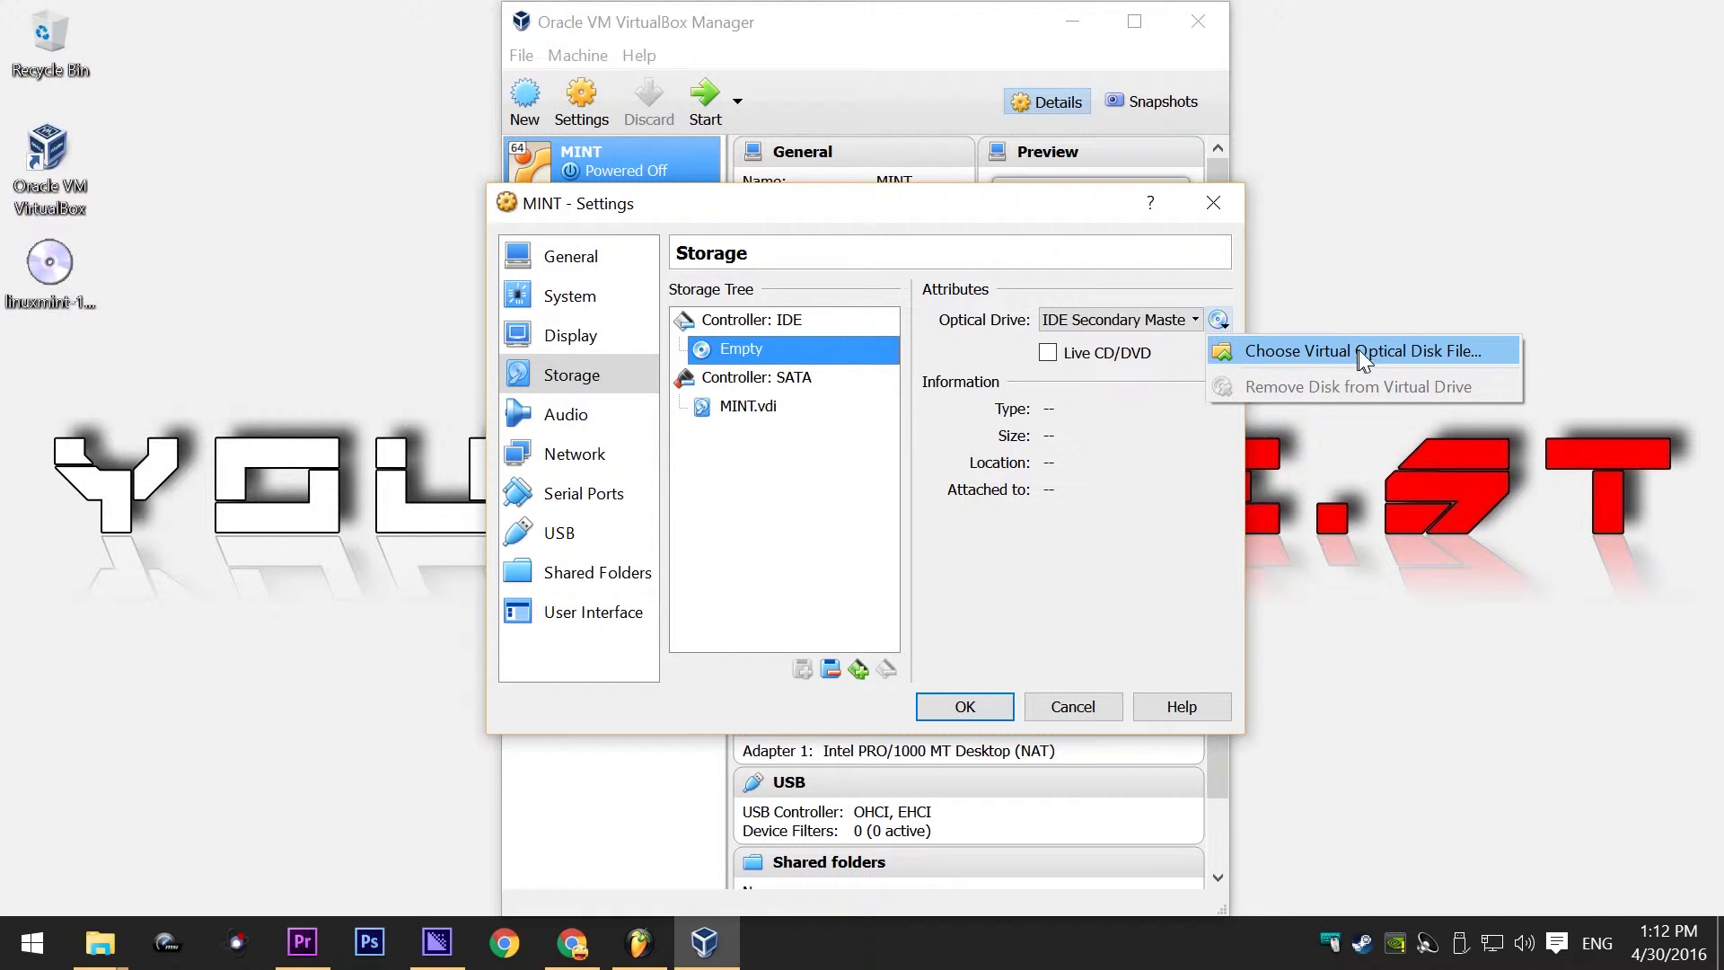
click(1387, 352)
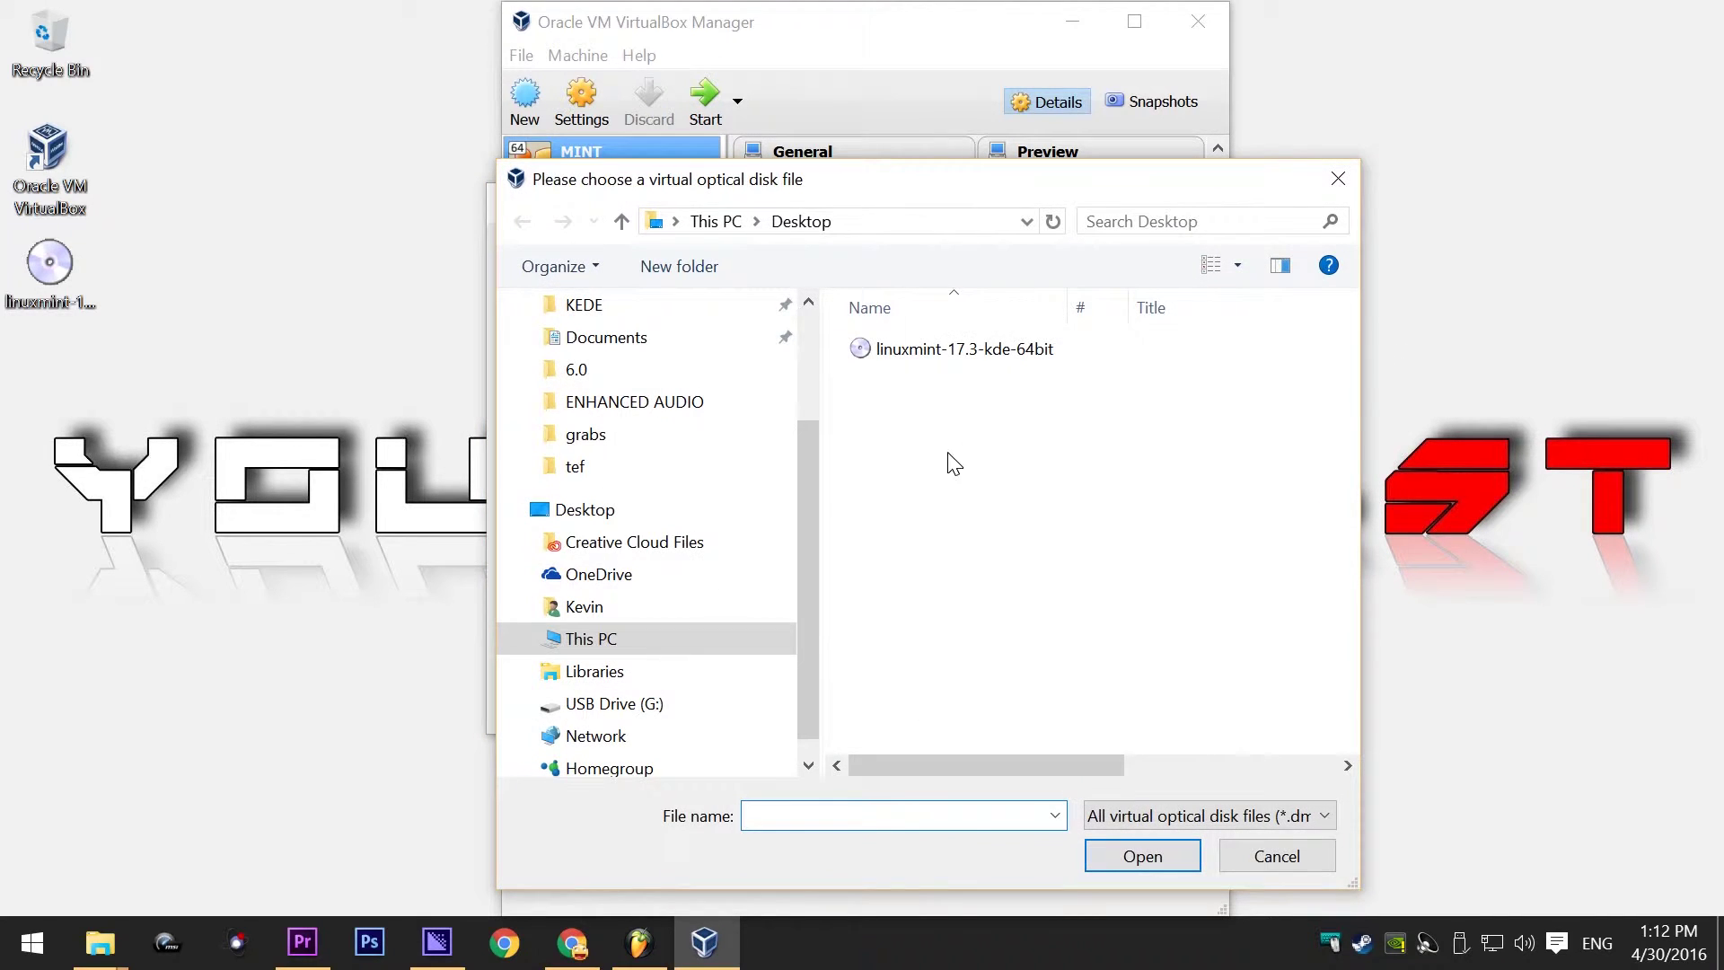
click(949, 364)
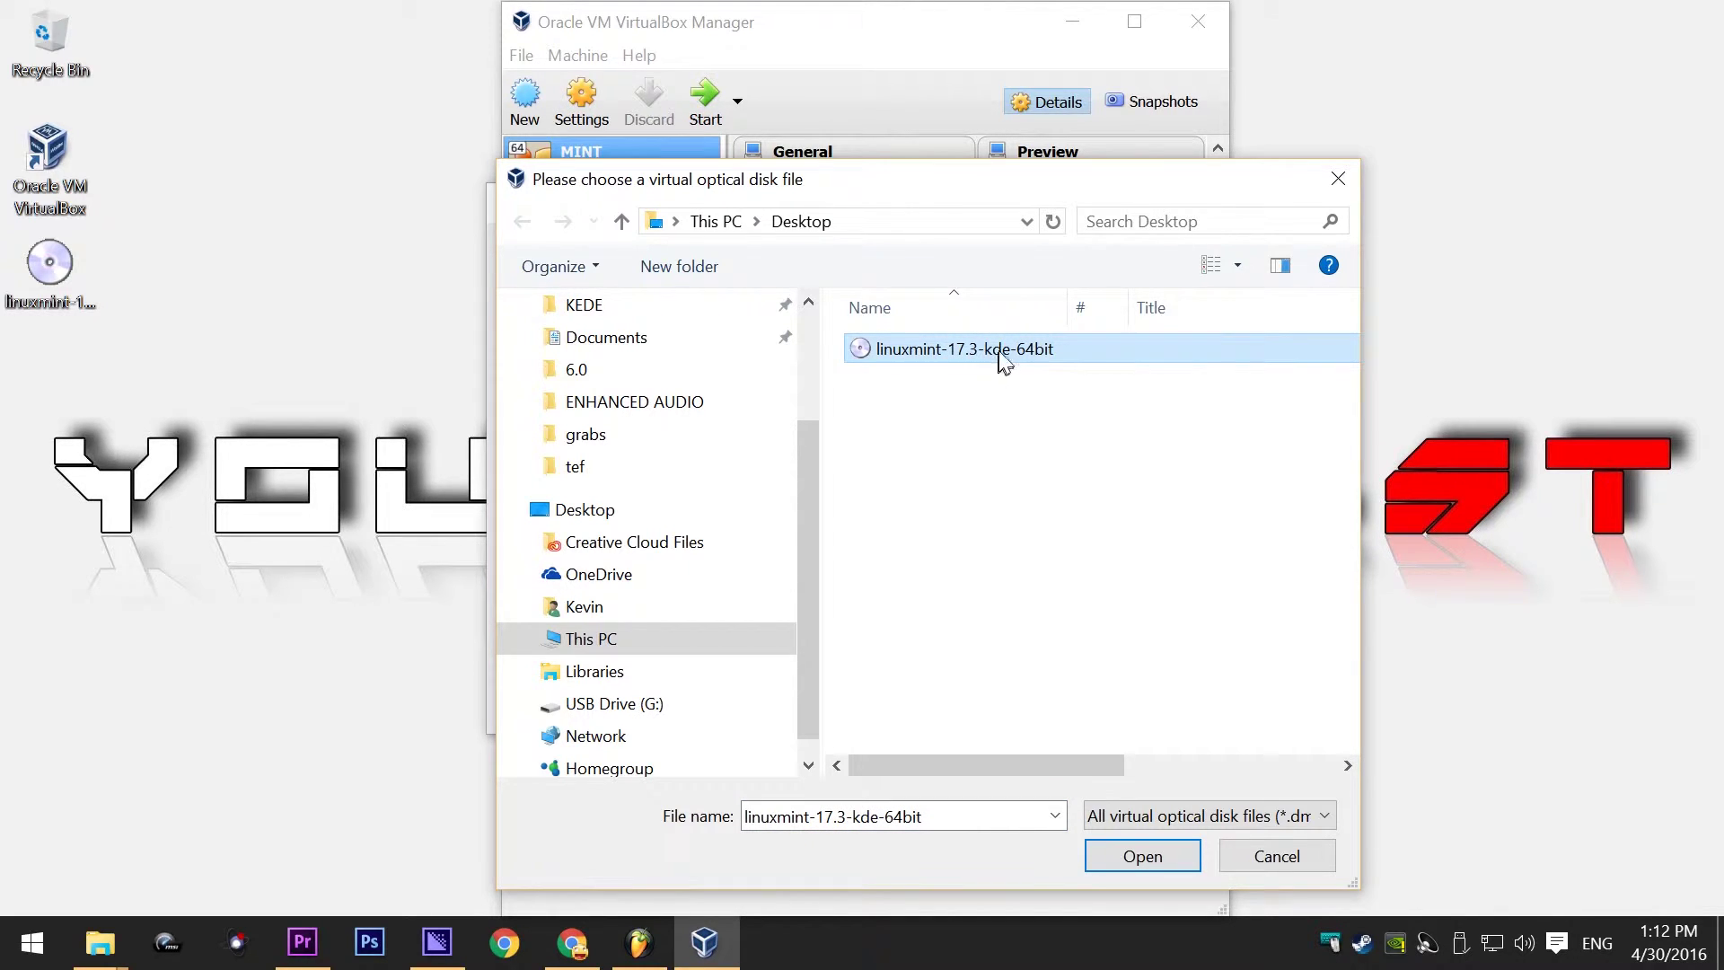
click(1163, 865)
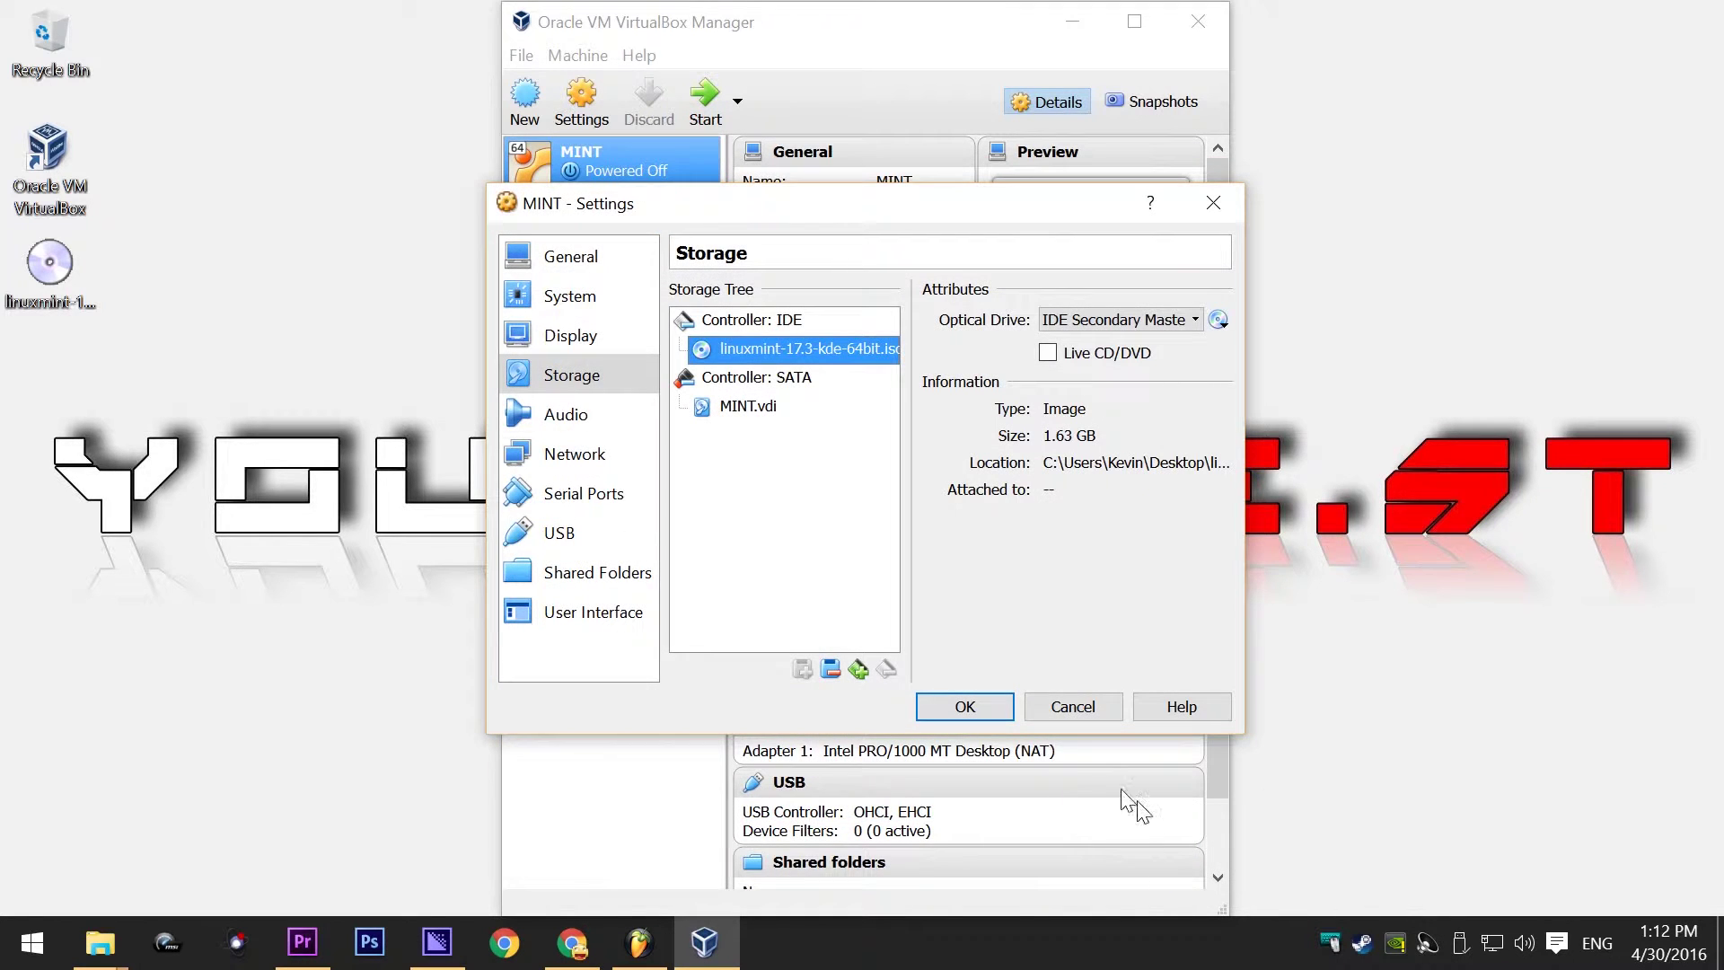
click(976, 706)
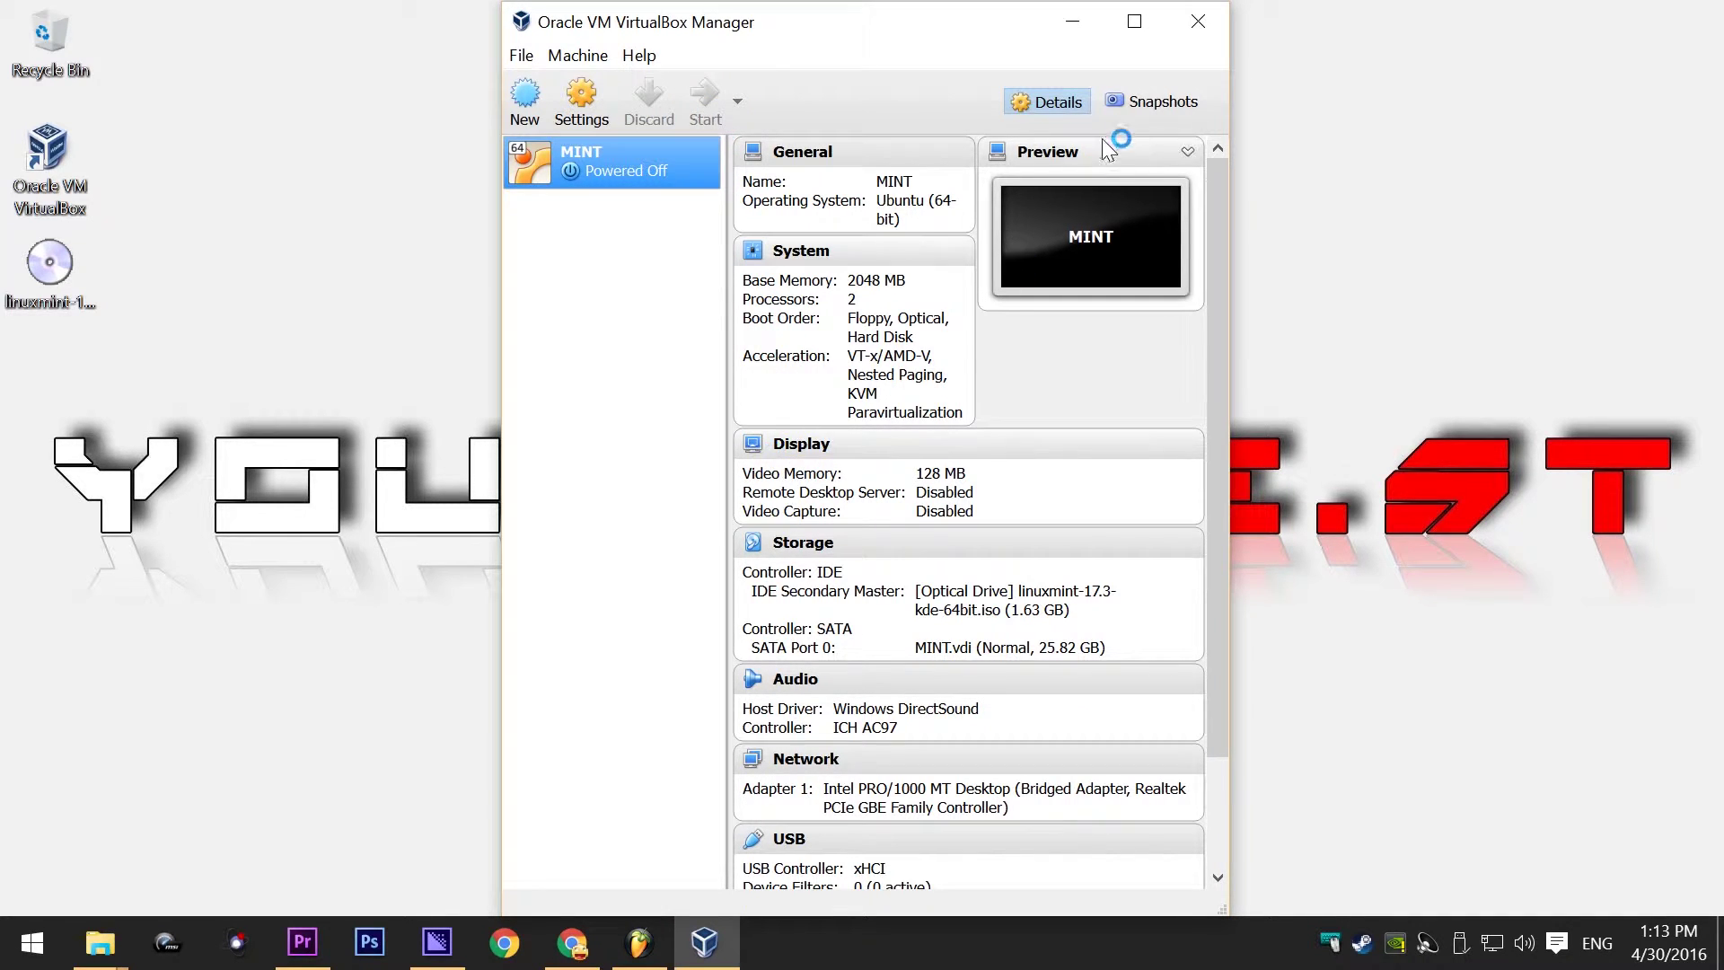
Start the MINT machine, minimize the manager window, and show the running machine in an enlarged window in scaled mode
click(1068, 27)
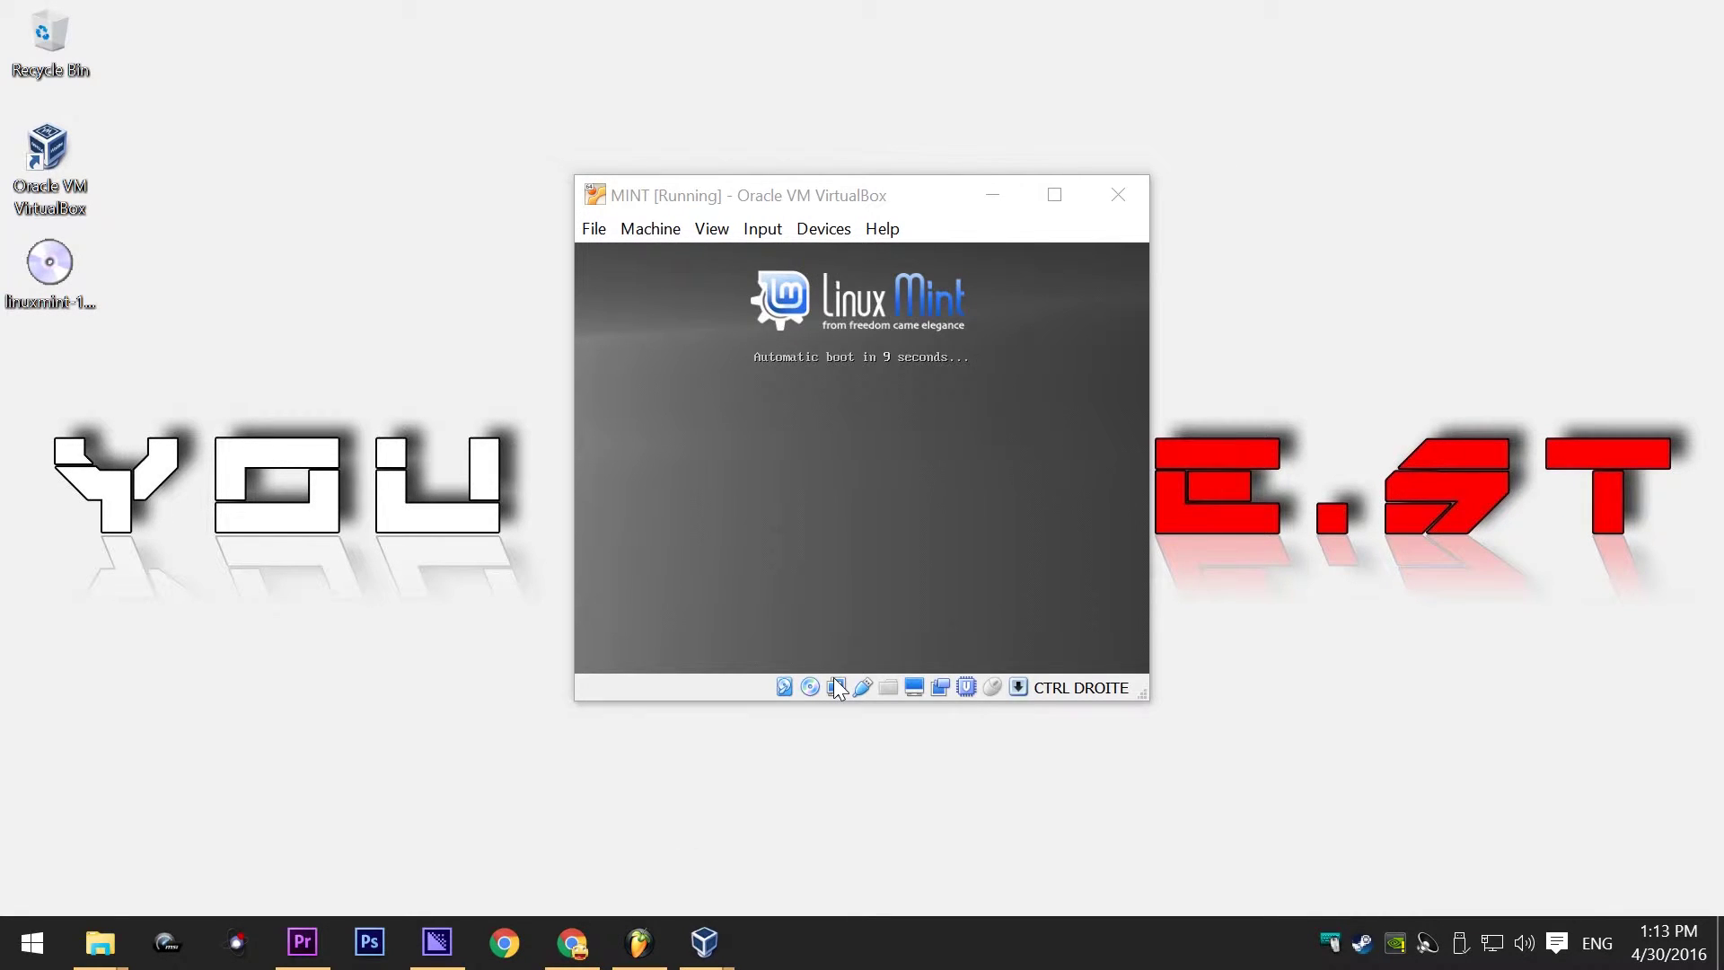
key(ctrl+c)
drag(862, 194, 649, 54)
drag(934, 502, 1639, 763)
drag(996, 55, 894, 99)
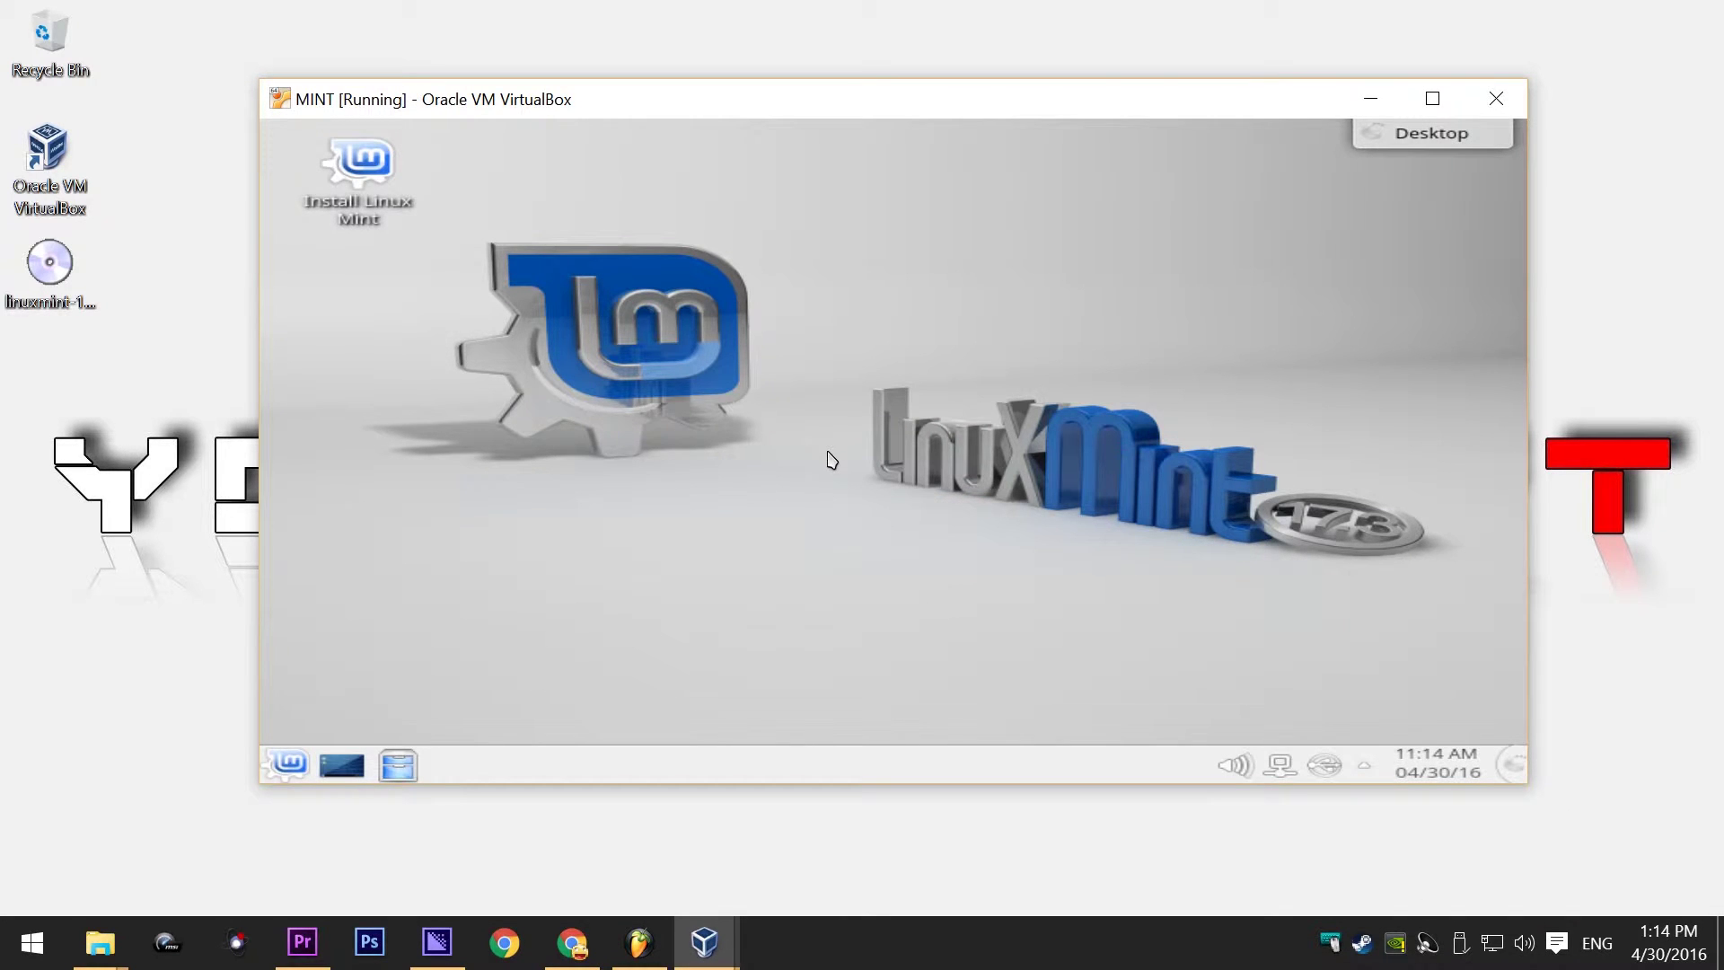
Launch the Linux Mint installer, leave scaled mode, and widen the machine window until the whole Welcome page fits
double_click(366, 199)
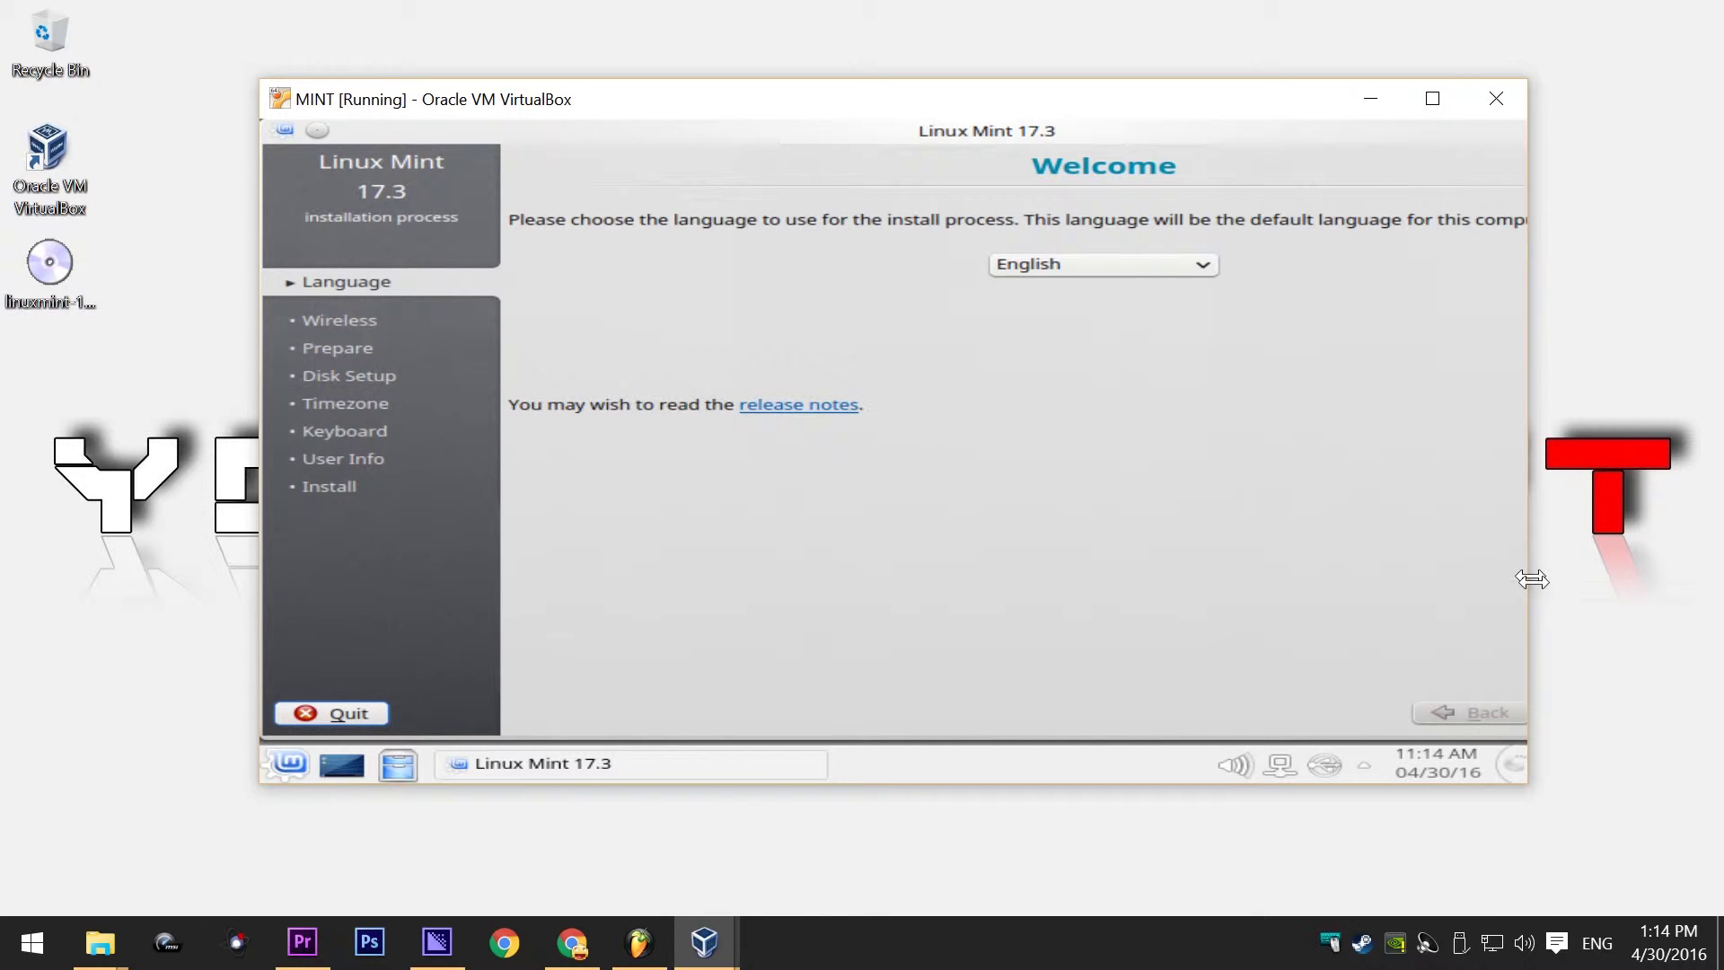
drag(1526, 782, 1527, 893)
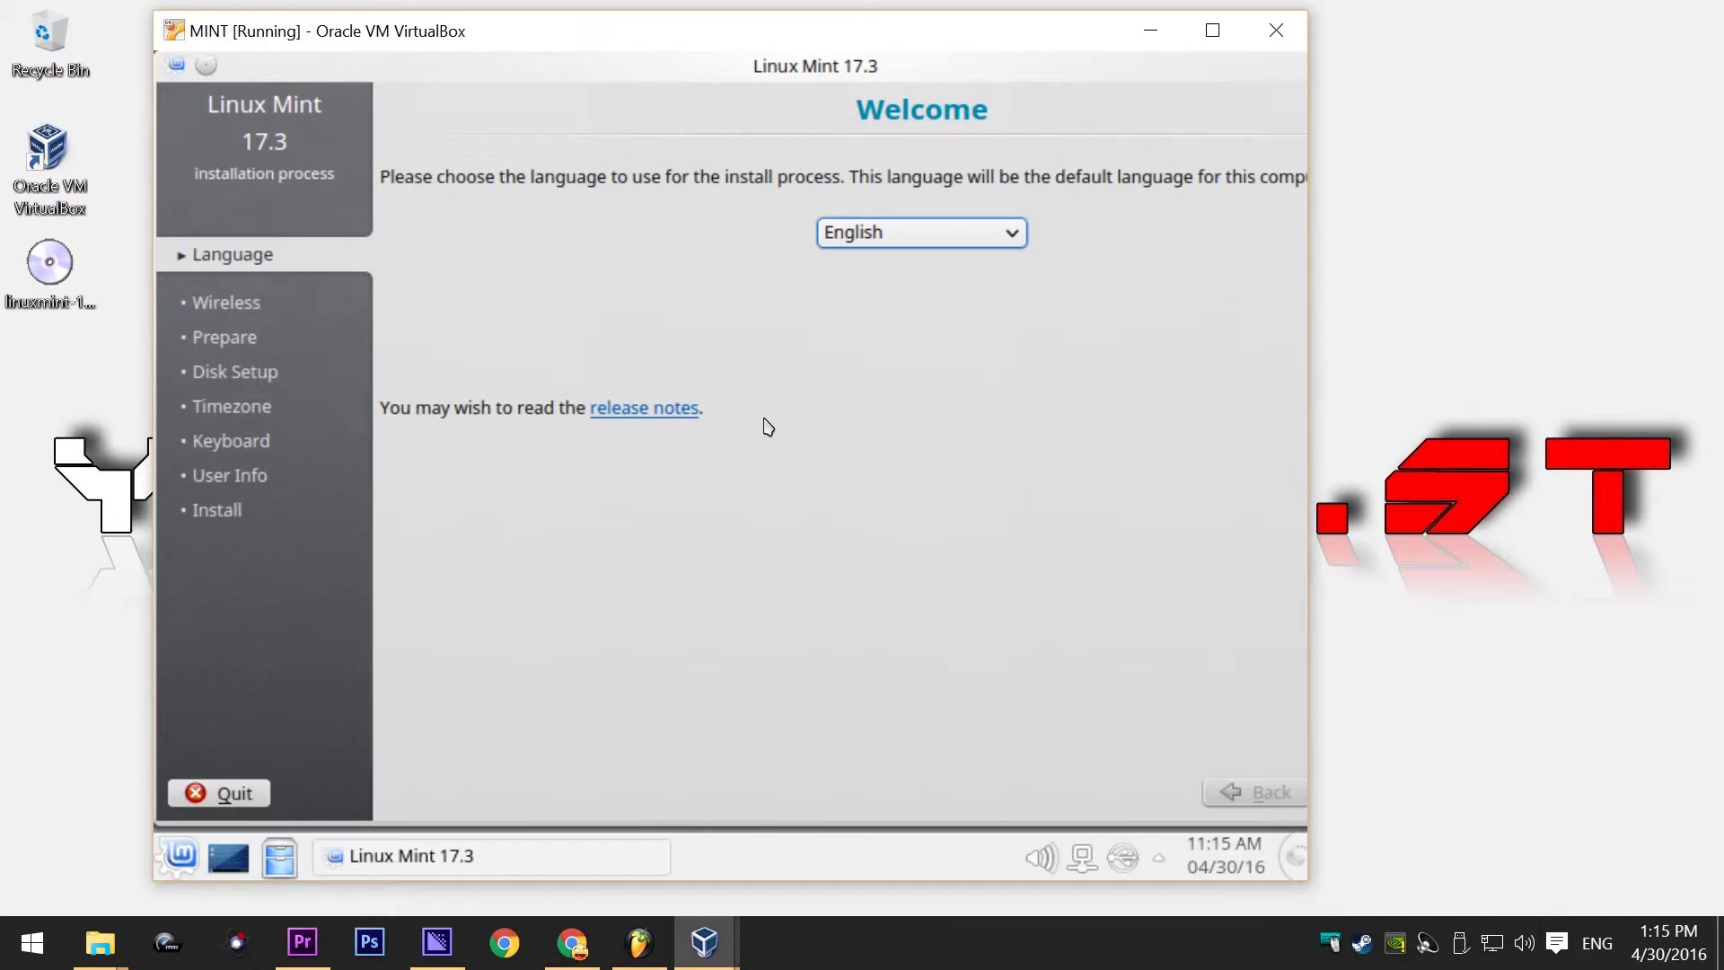
key(ctrl+c)
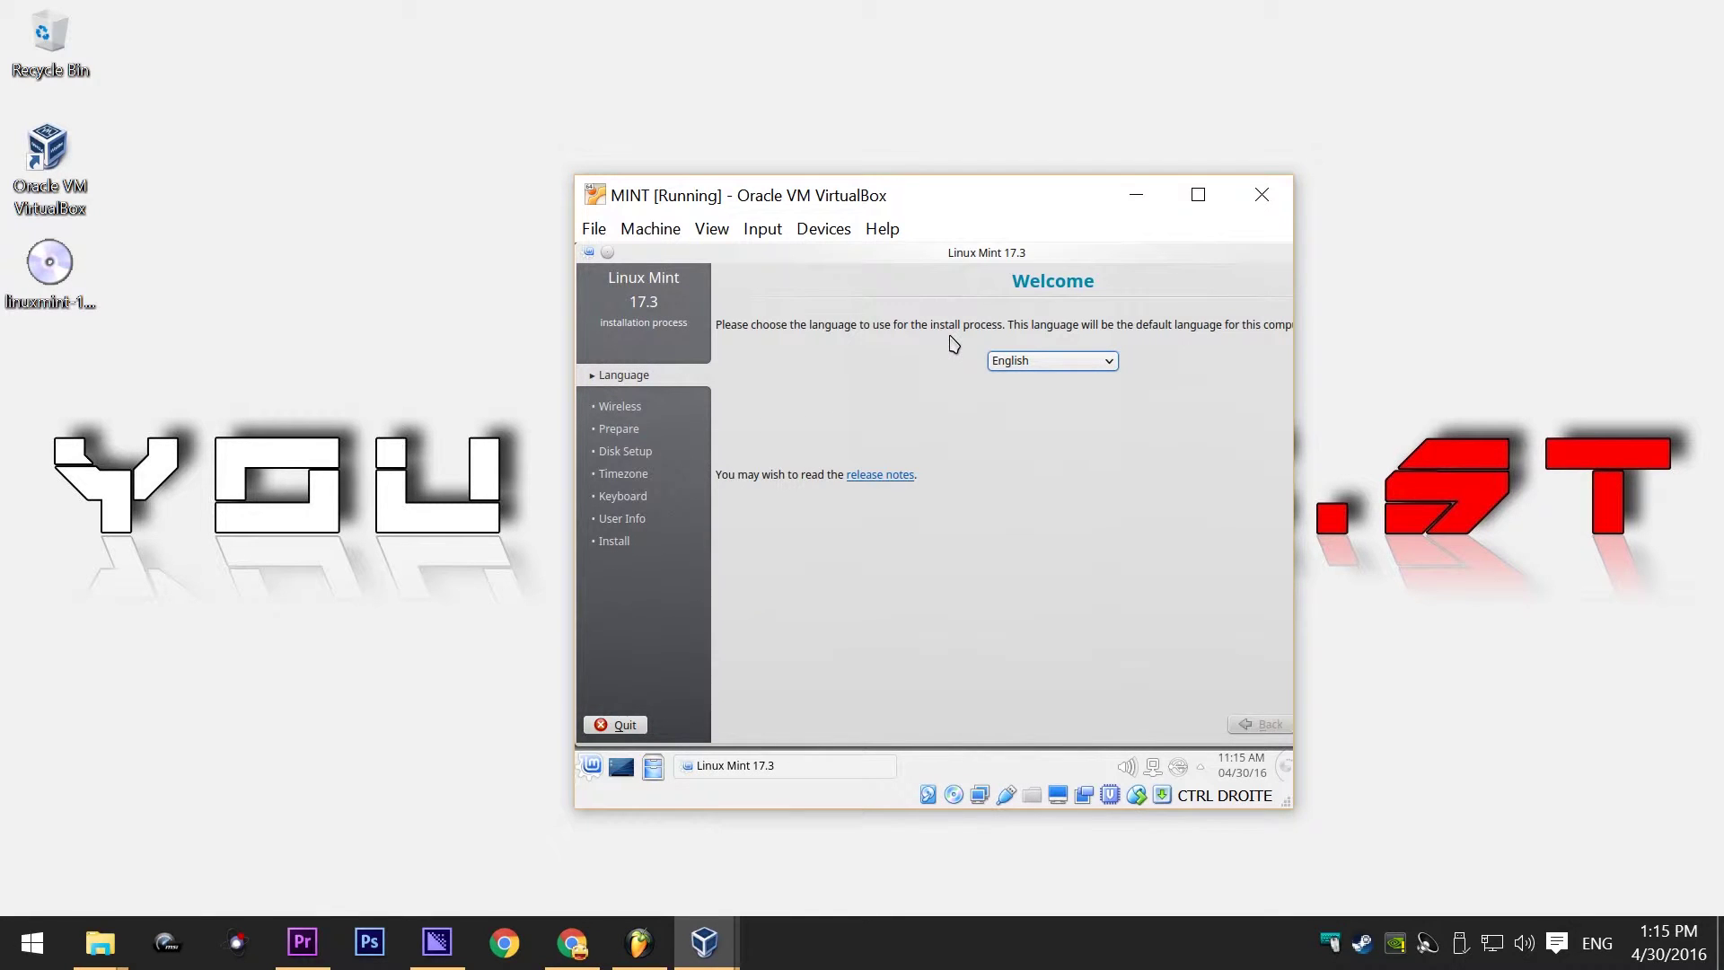
drag(937, 196, 701, 105)
drag(1055, 449, 1360, 464)
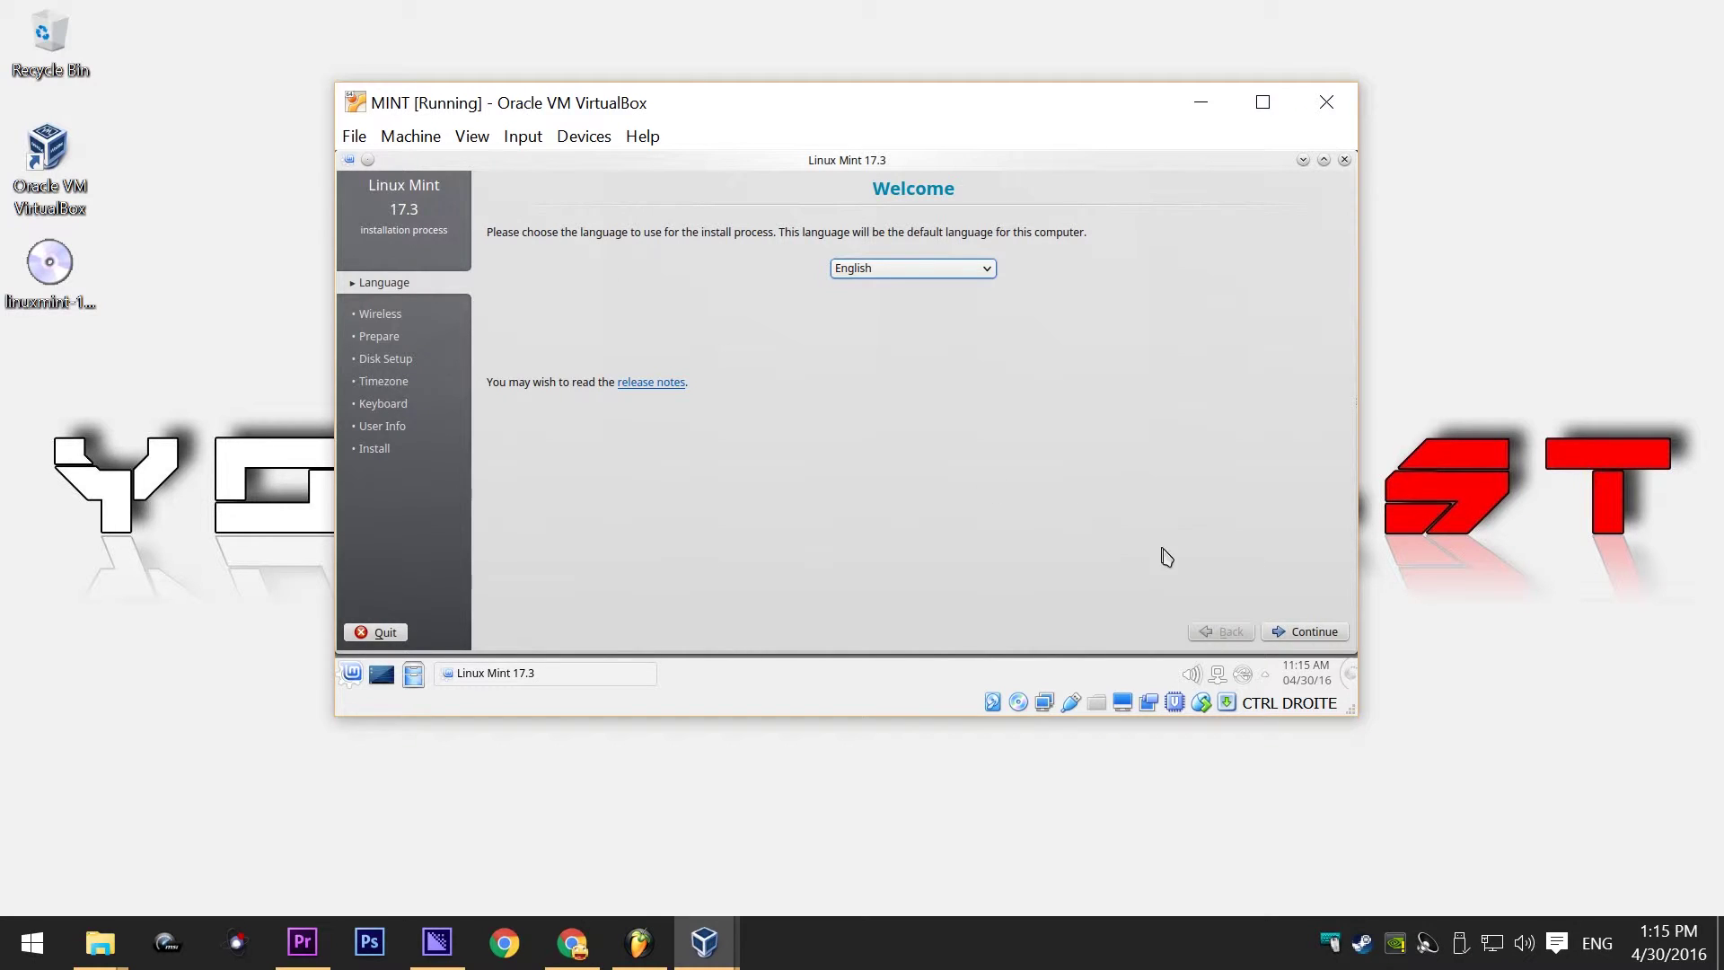
Proceed with English as the install language, choose the guided entire-disk installation, and approve writing the changes to disk
click(1316, 632)
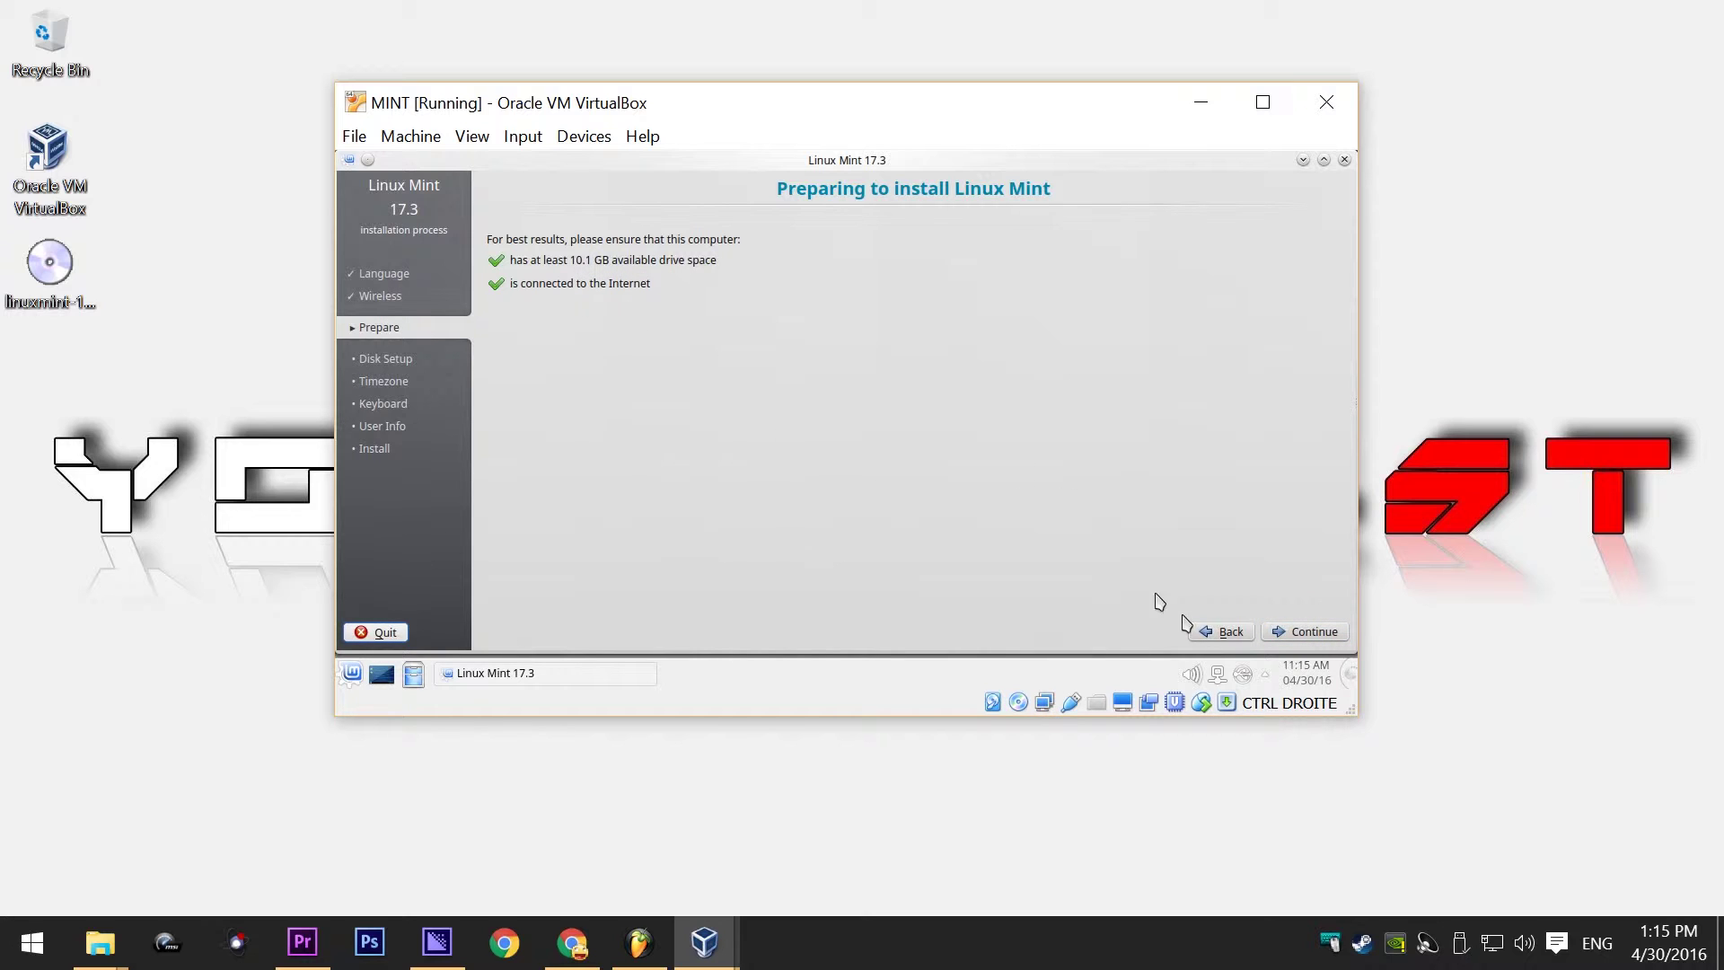
click(1298, 633)
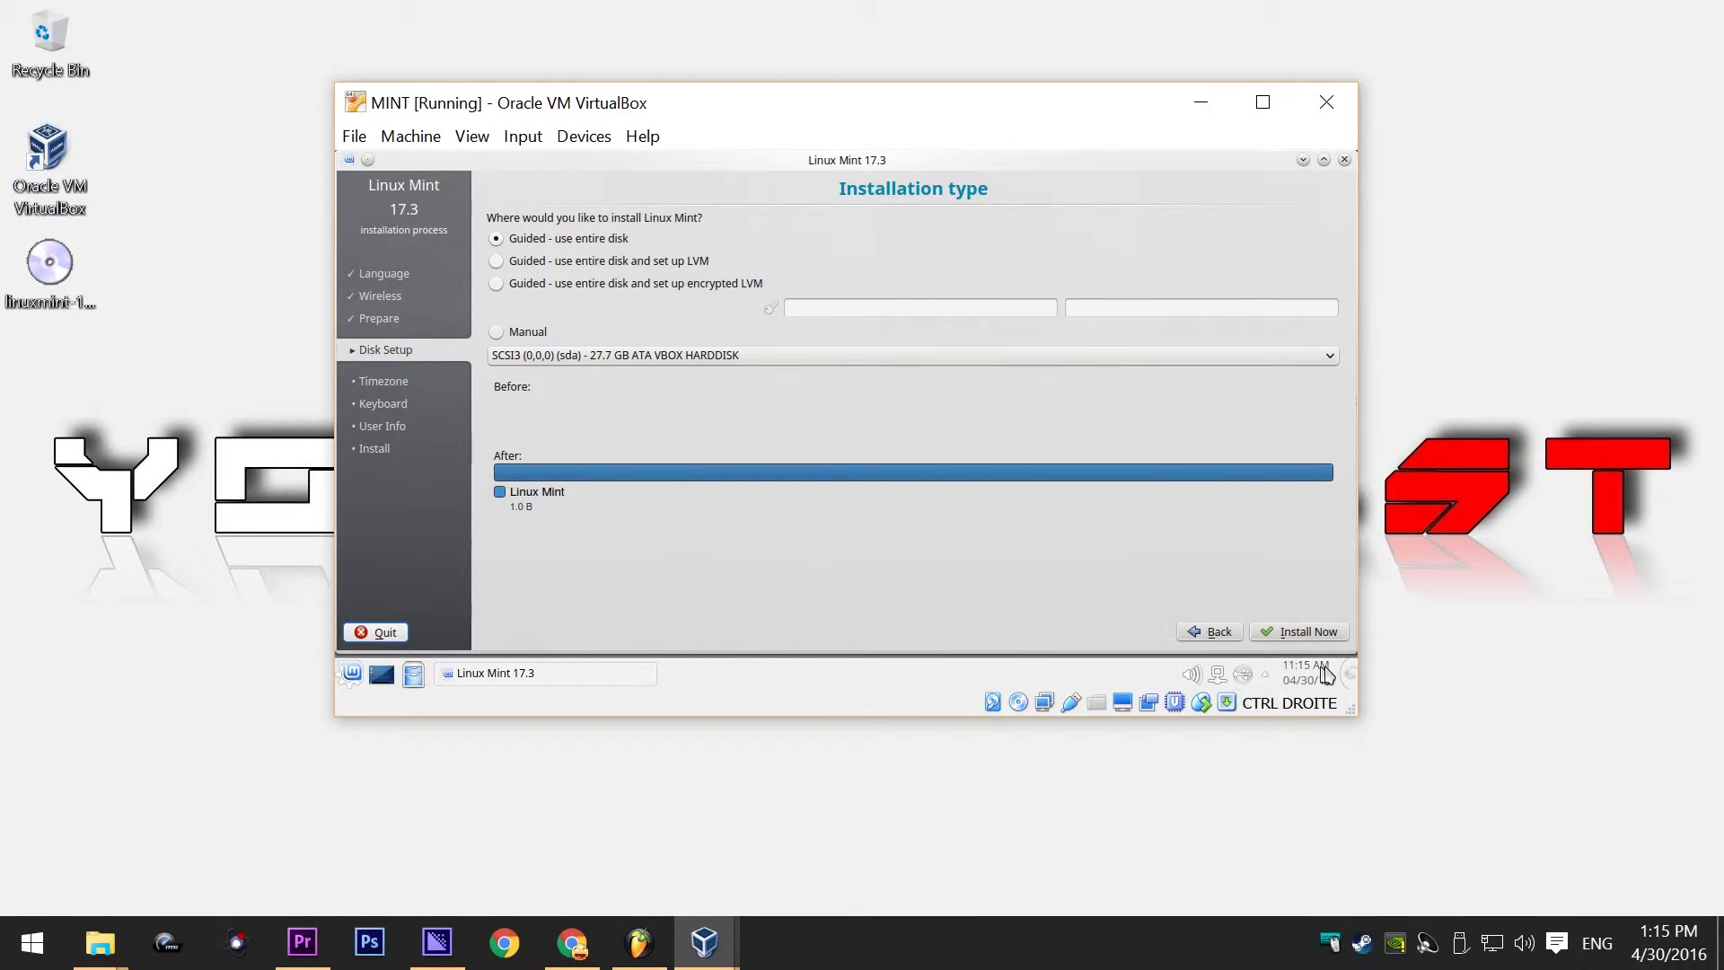
click(1306, 633)
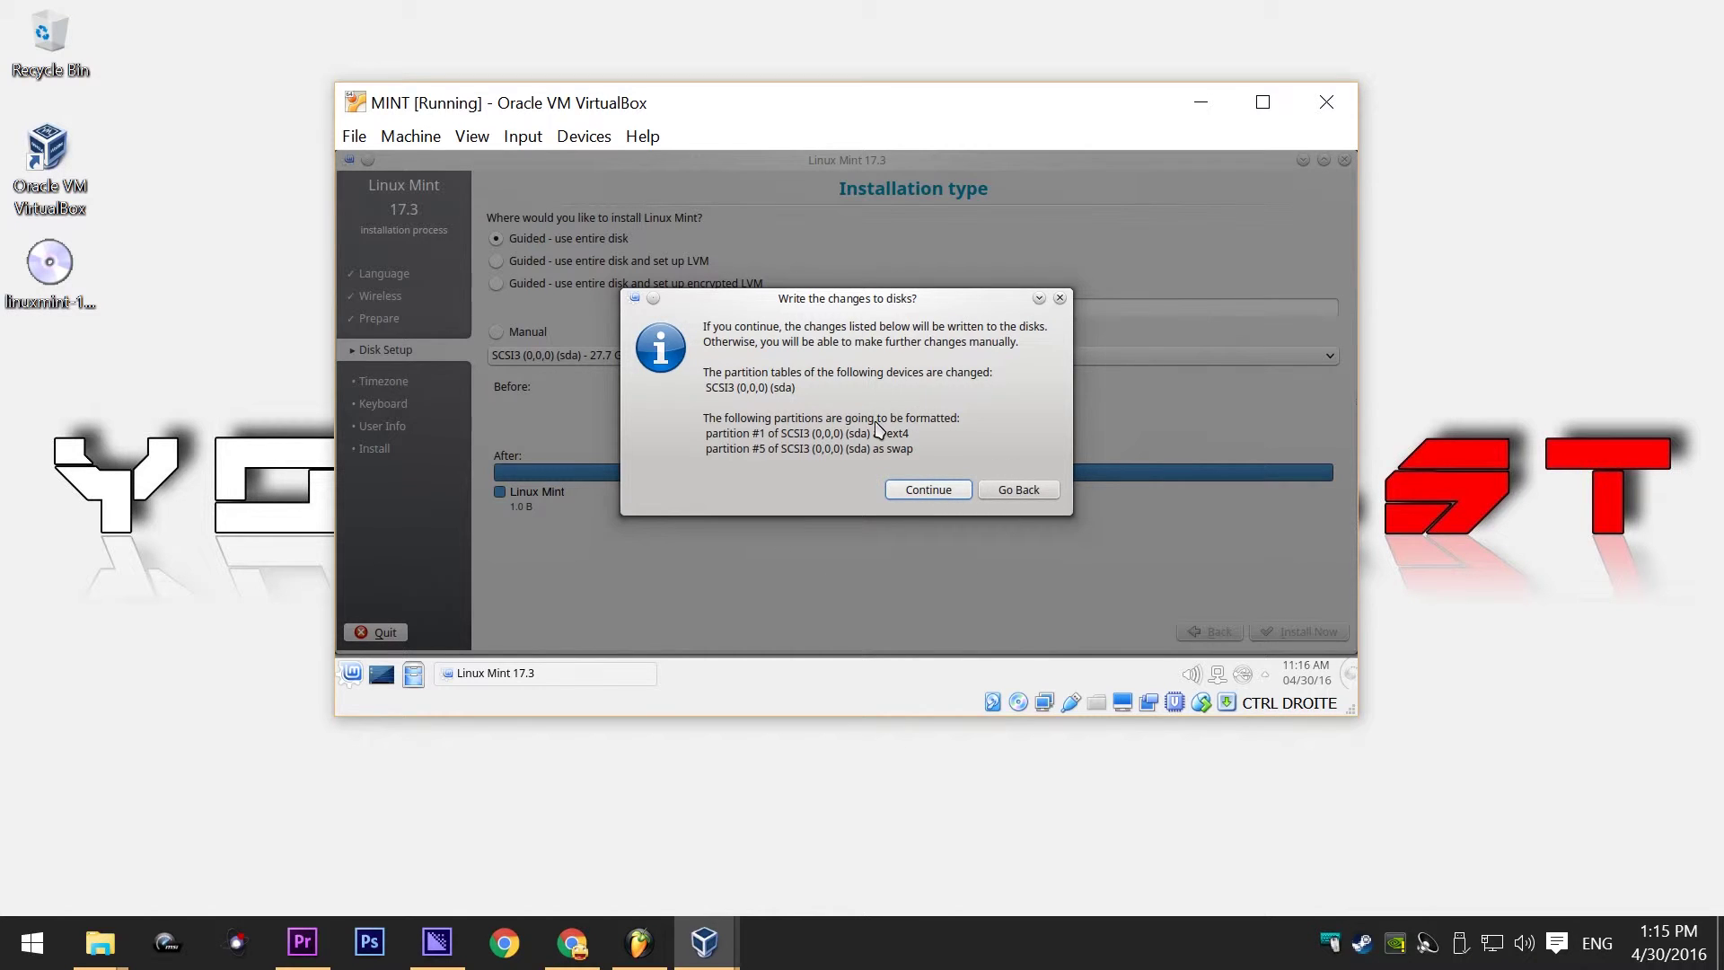
click(934, 495)
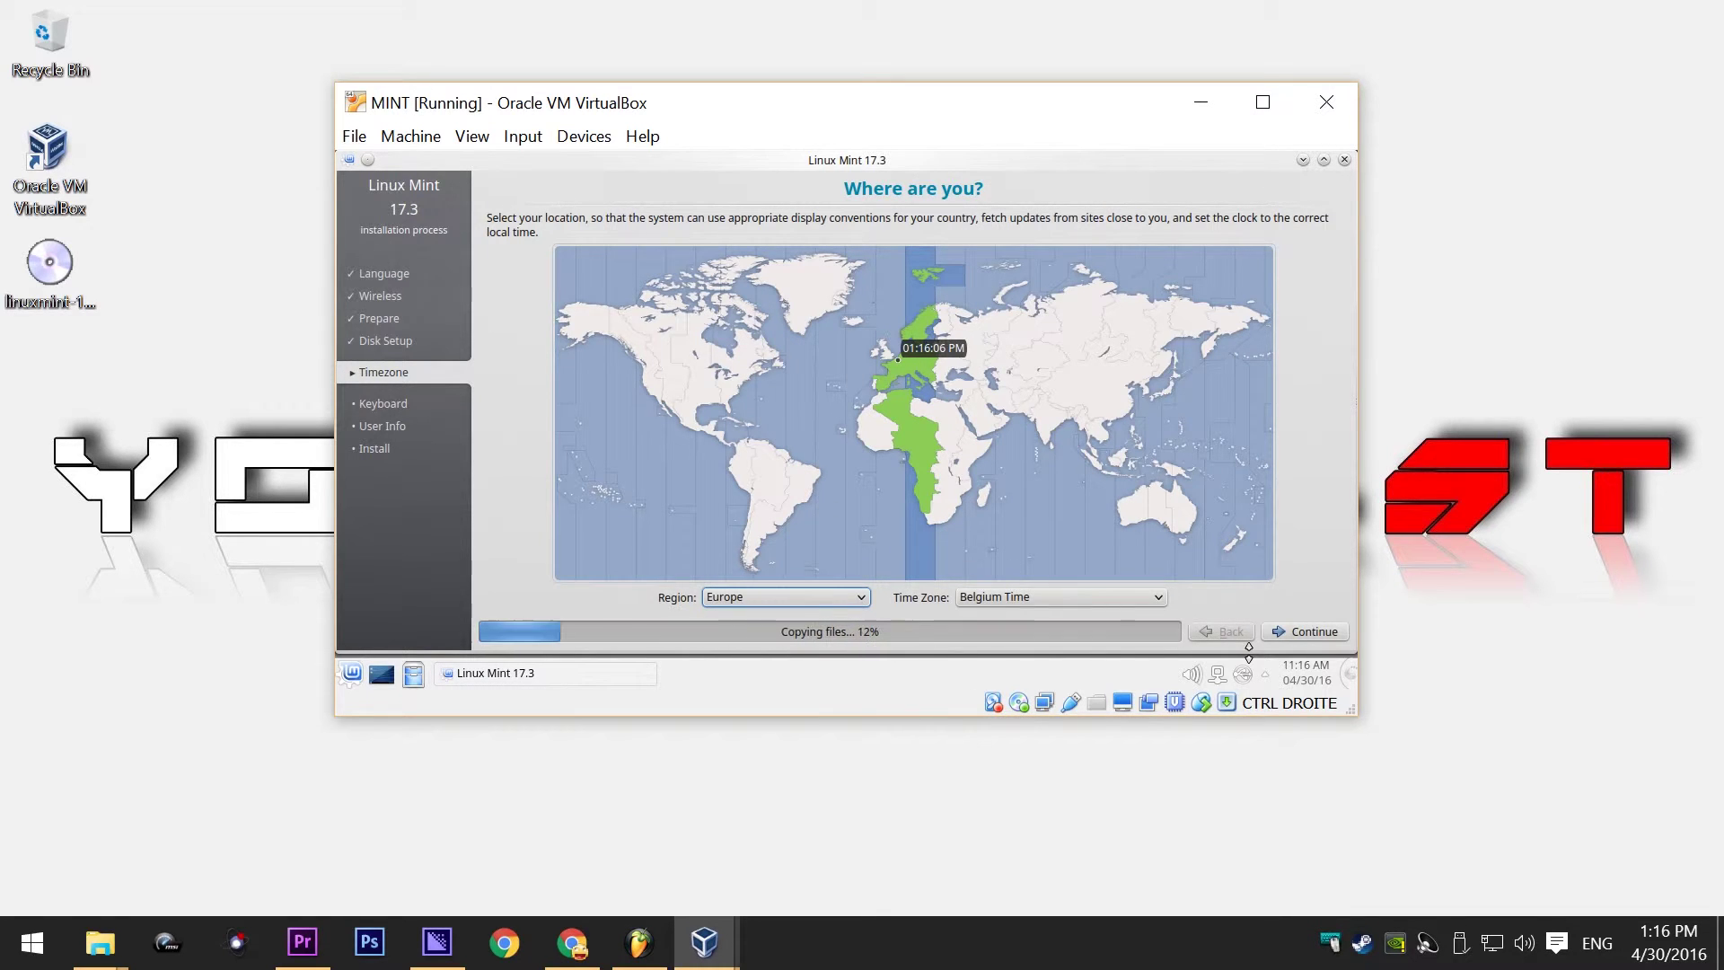
Accept the Europe region with Belgium Time, check the host's input language, and accept the Belgian keyboard layout
click(1275, 631)
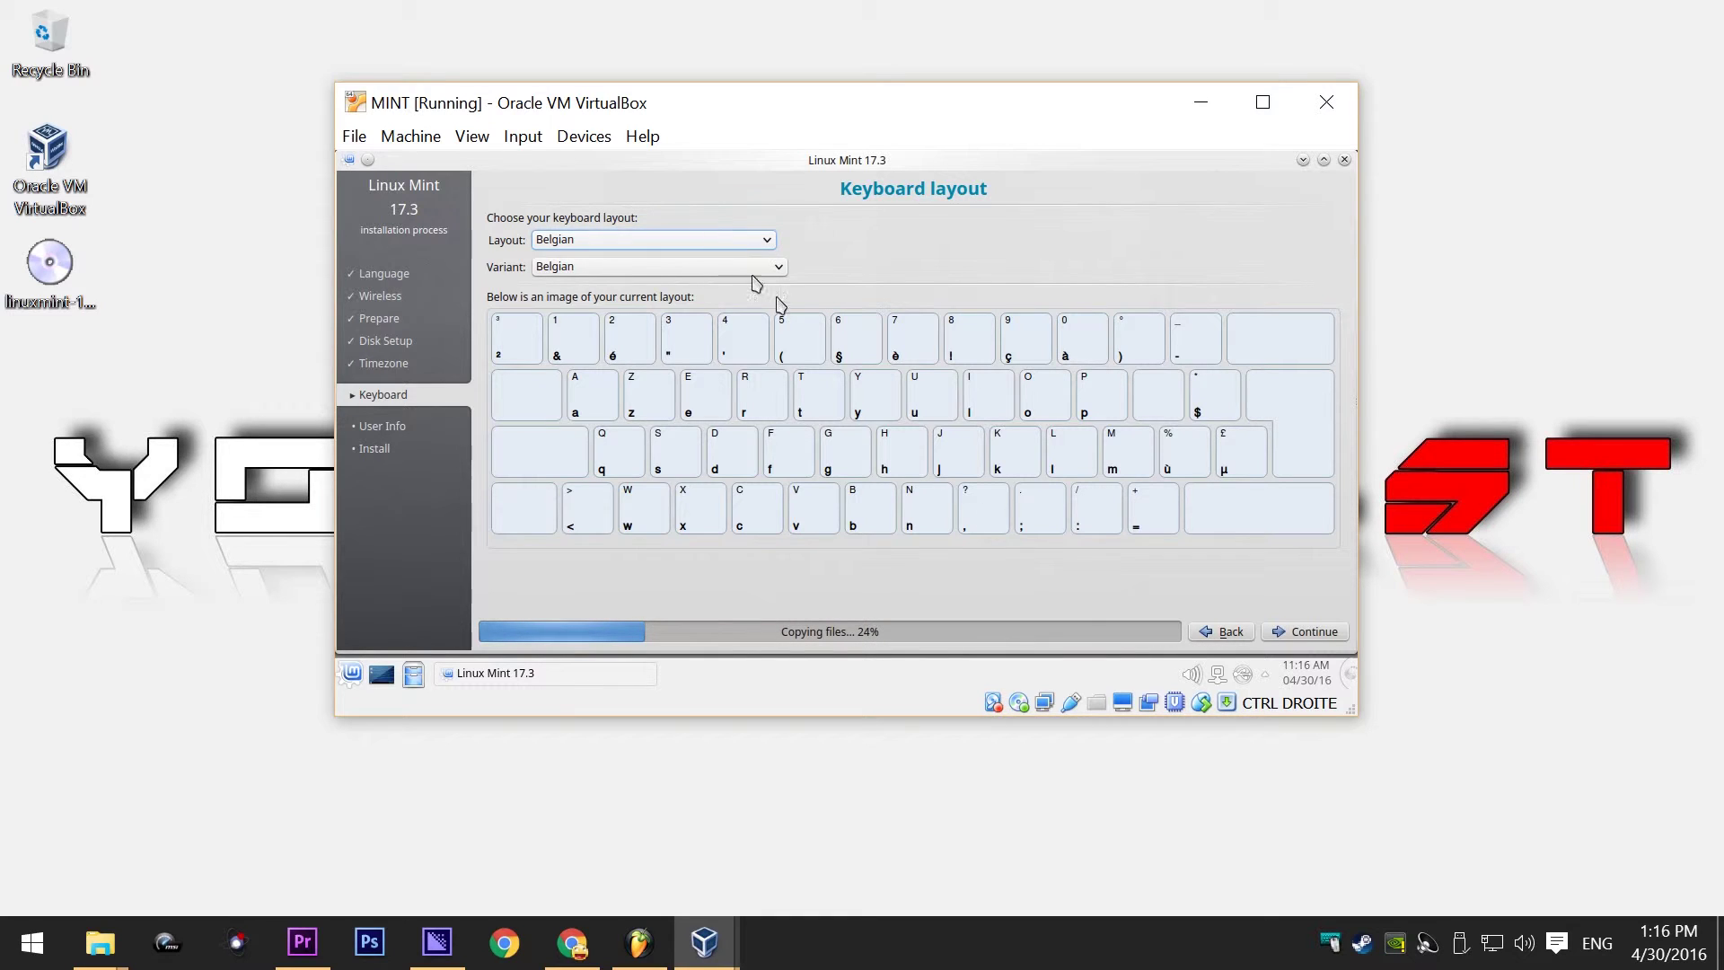
mouse_move(1597, 951)
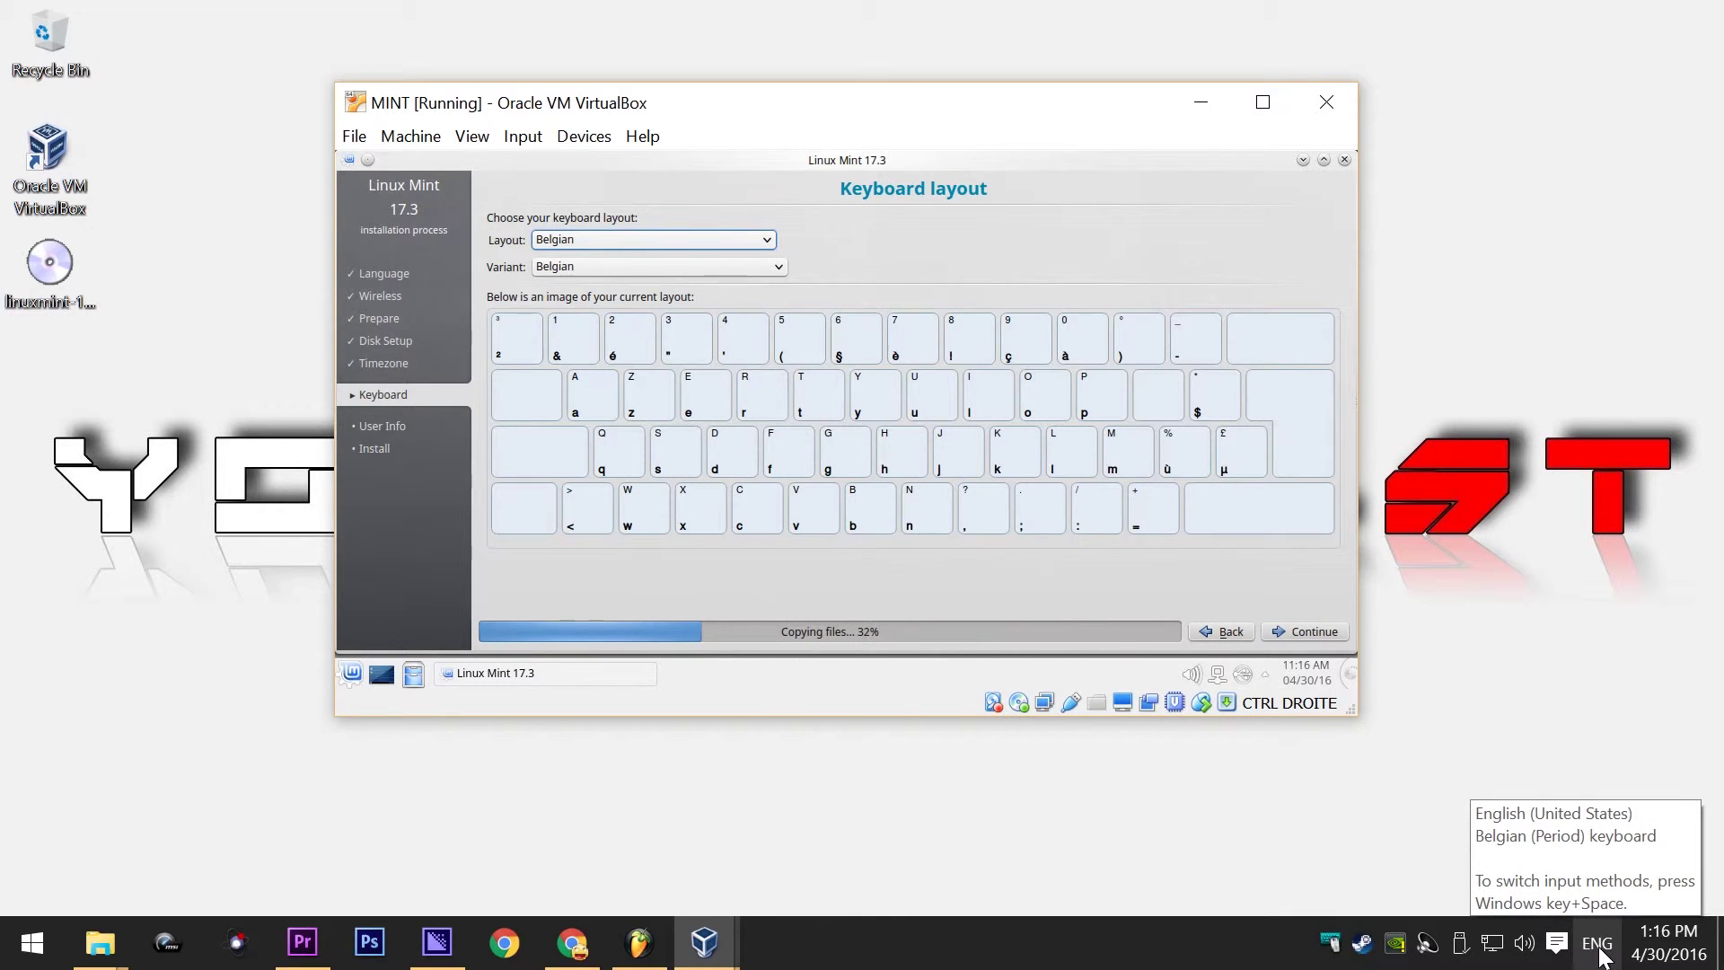
click(1597, 943)
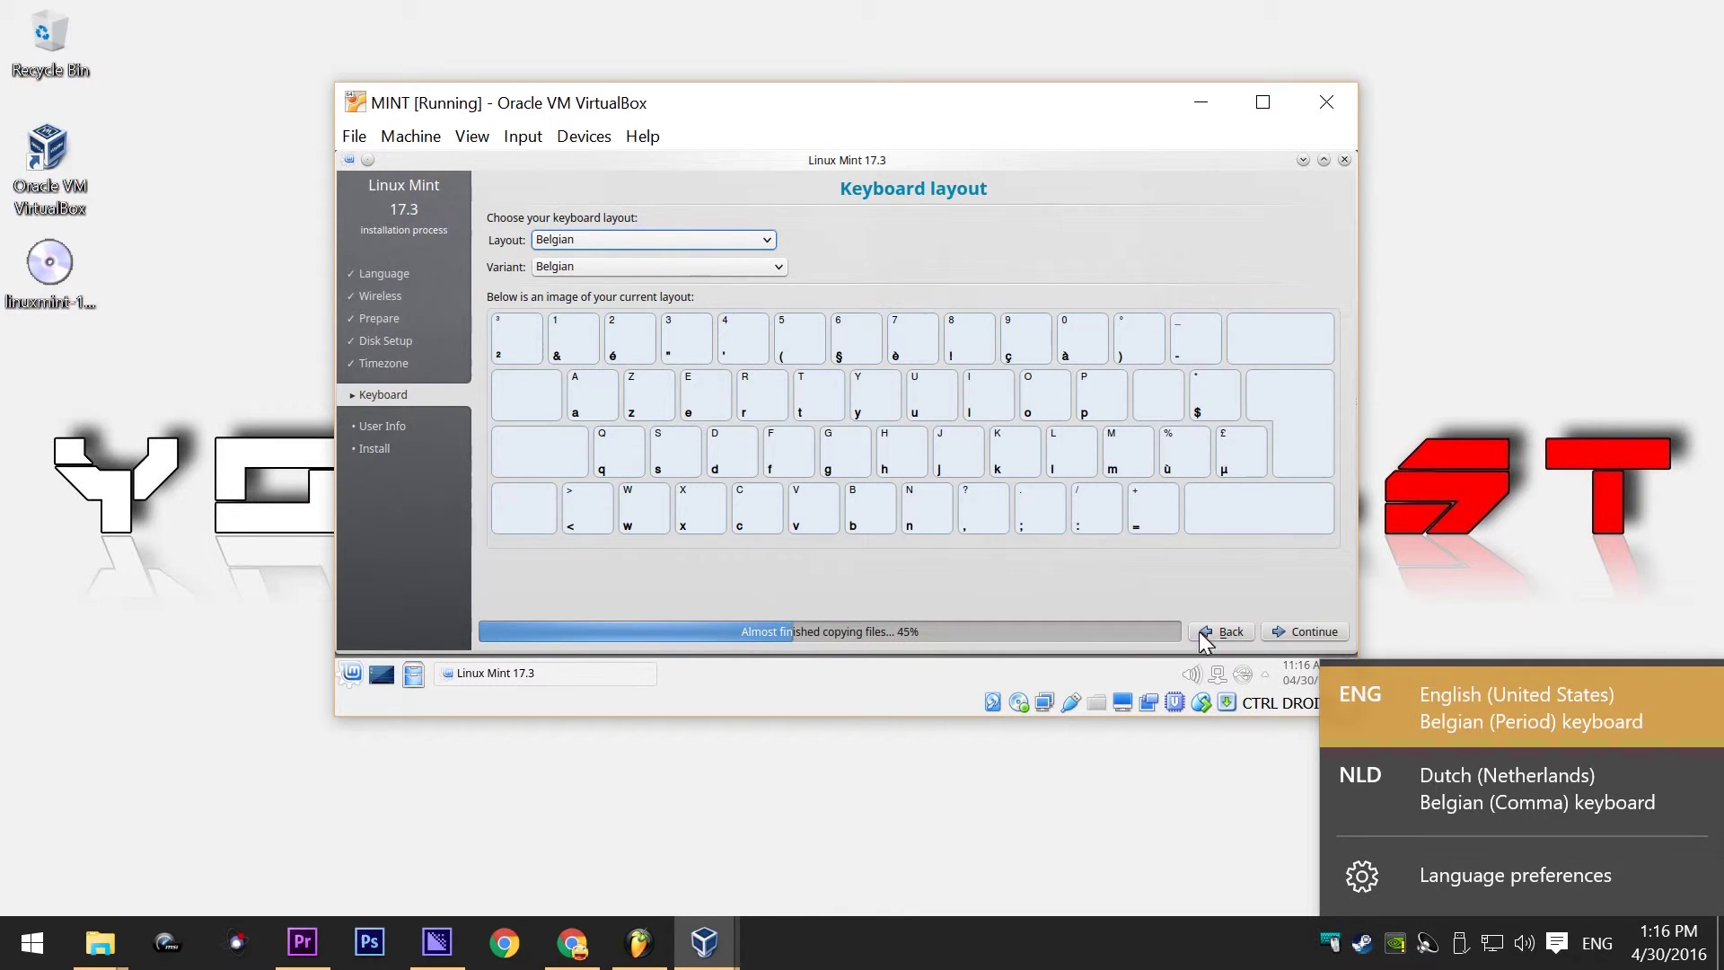
click(1290, 632)
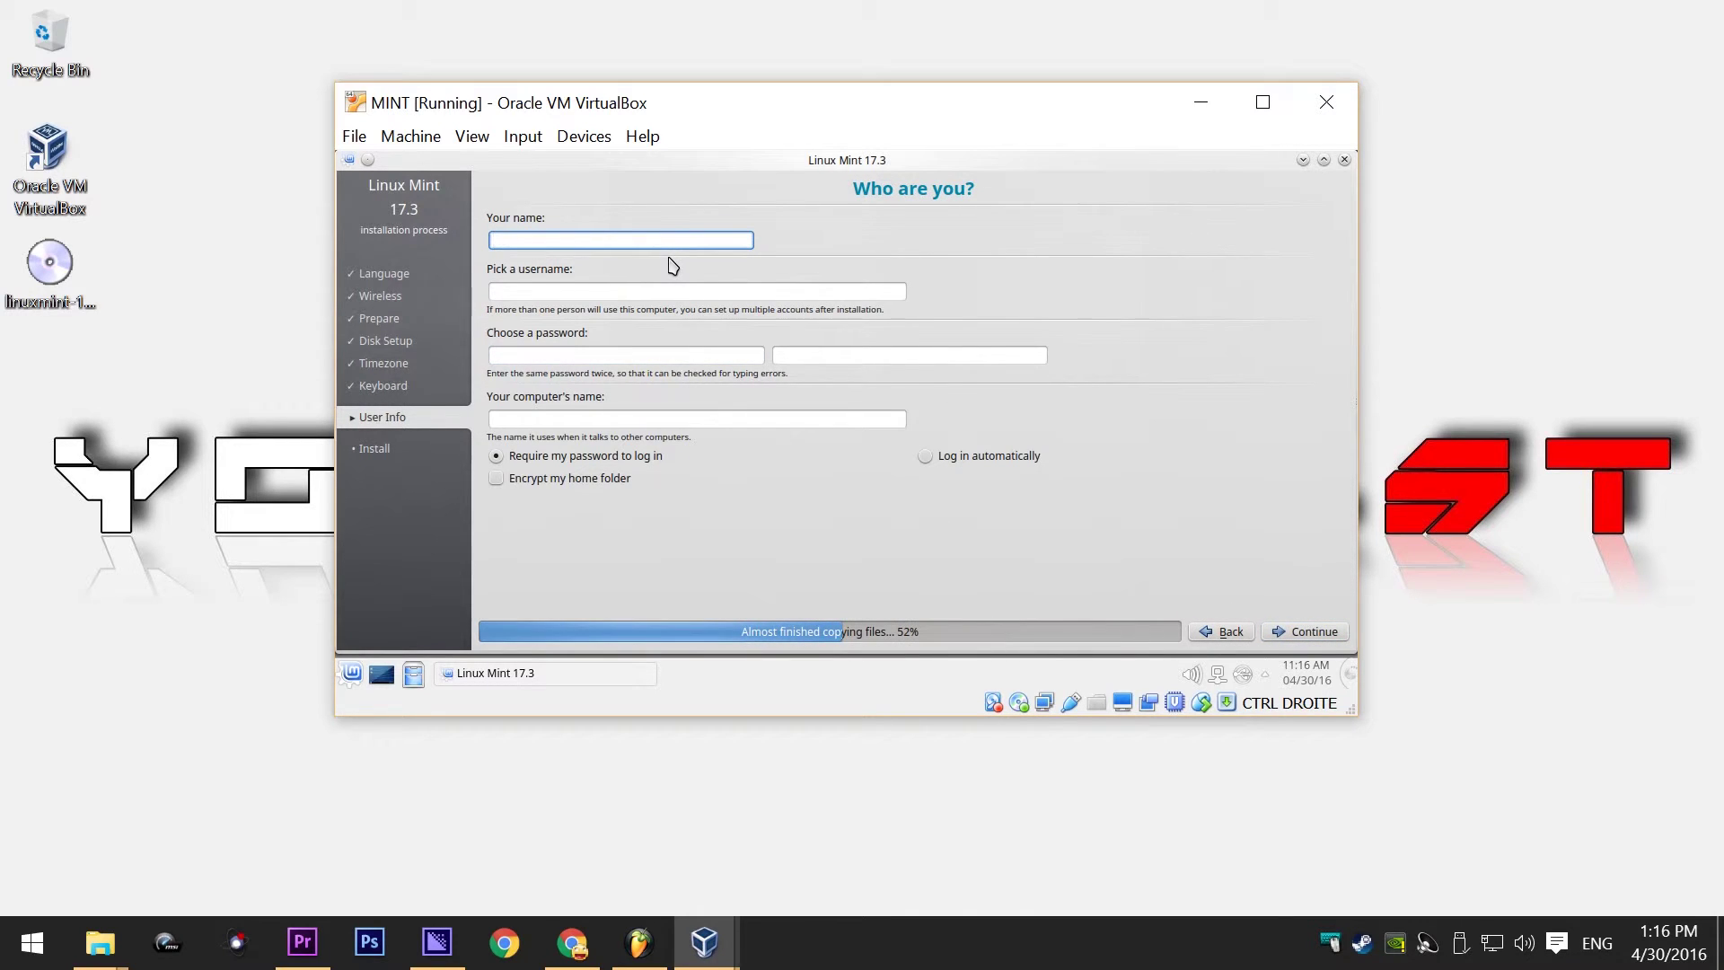
Enter youdobest as the name of the new Linux Mint account, keeping the matching suggested username
text(yout-d)
key(BackSpace)
key(BackSpace)
key(BackSpace)
key(BackSpace)
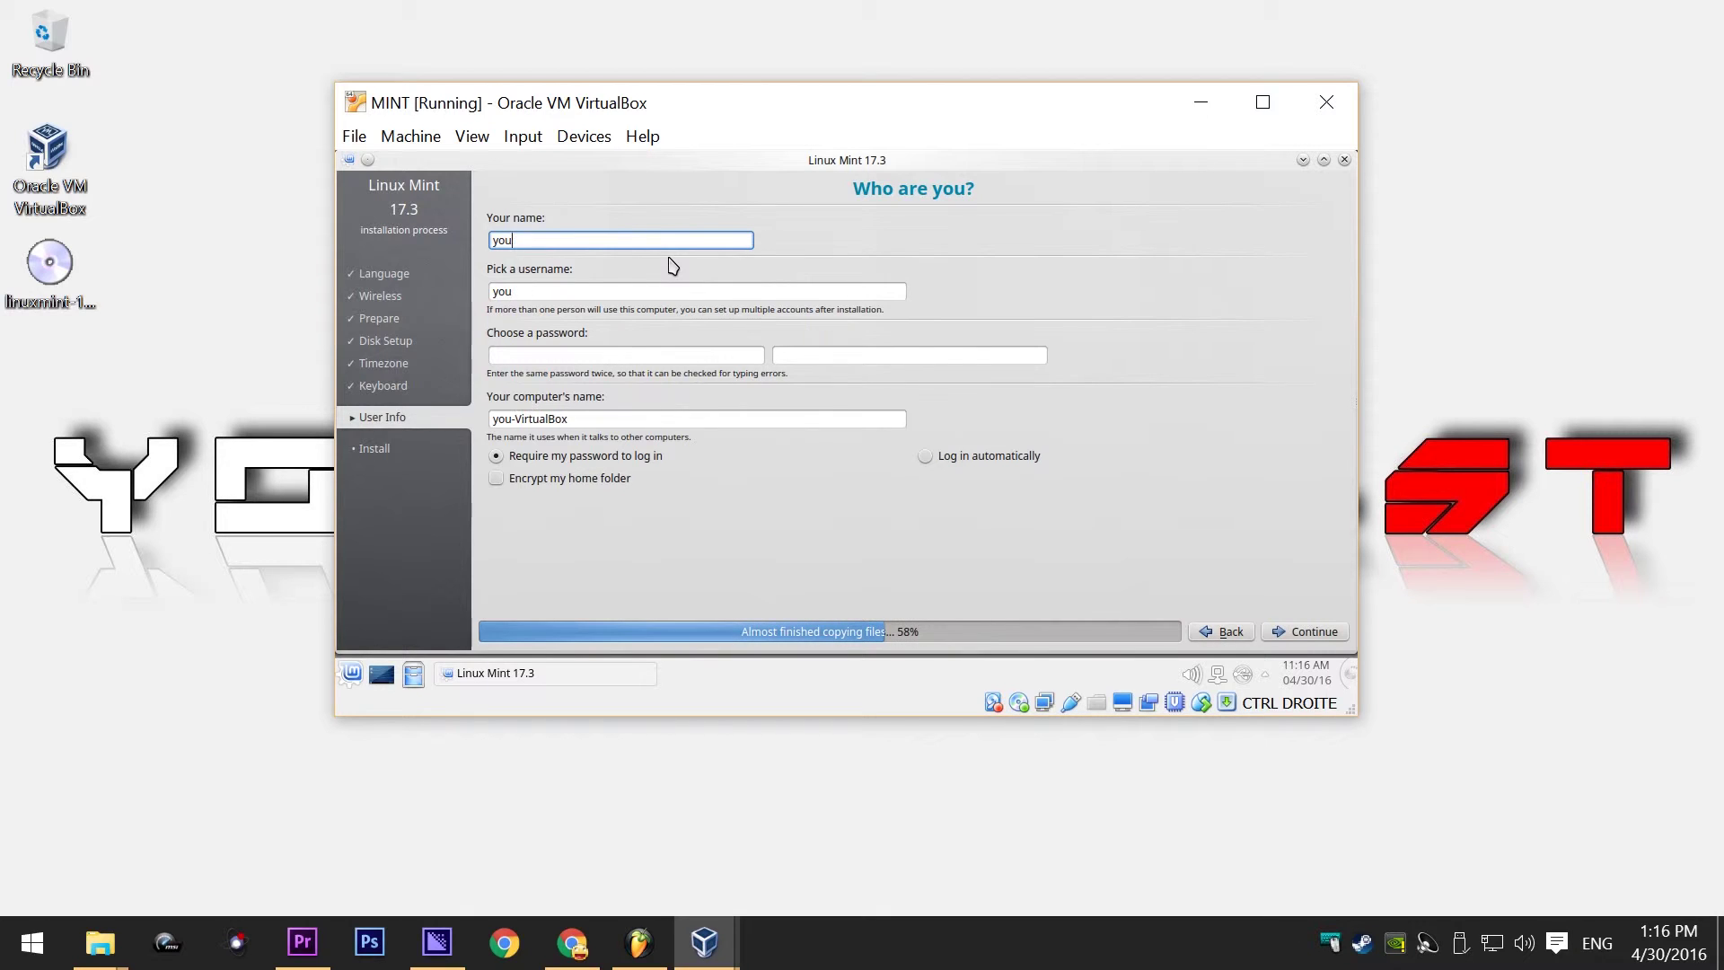
text(udobest)
key(Tab)
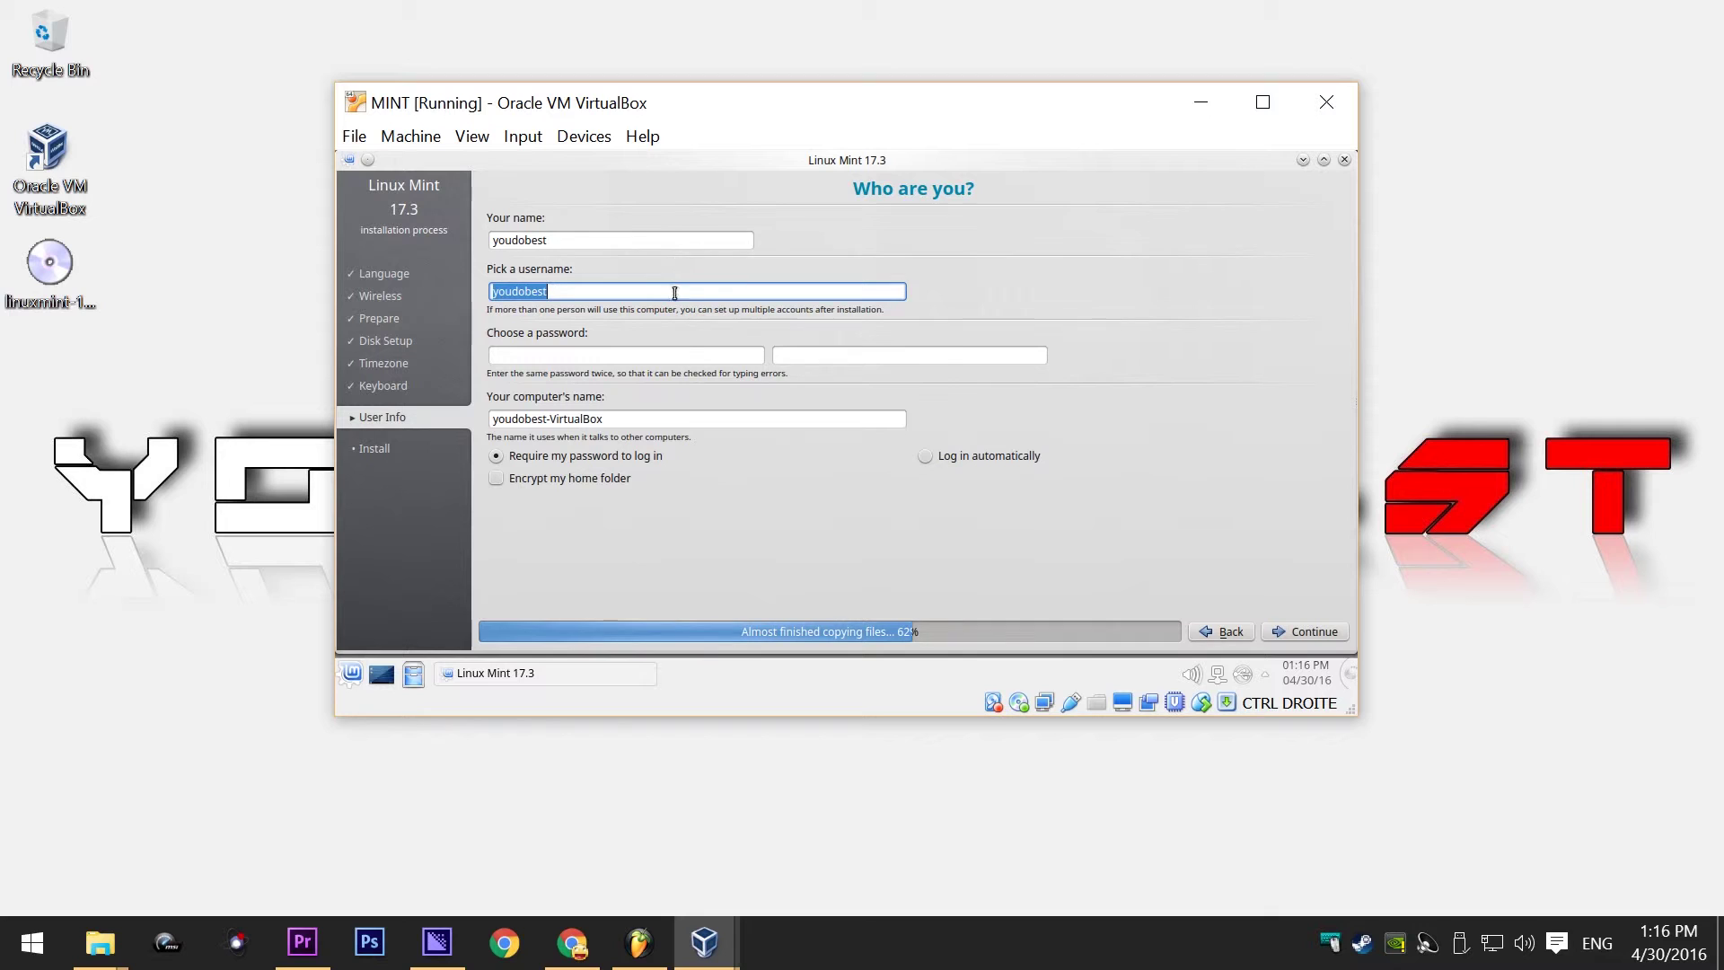
Enter and repeat the account password, enable automatic login, and continue with the installation
click(686, 361)
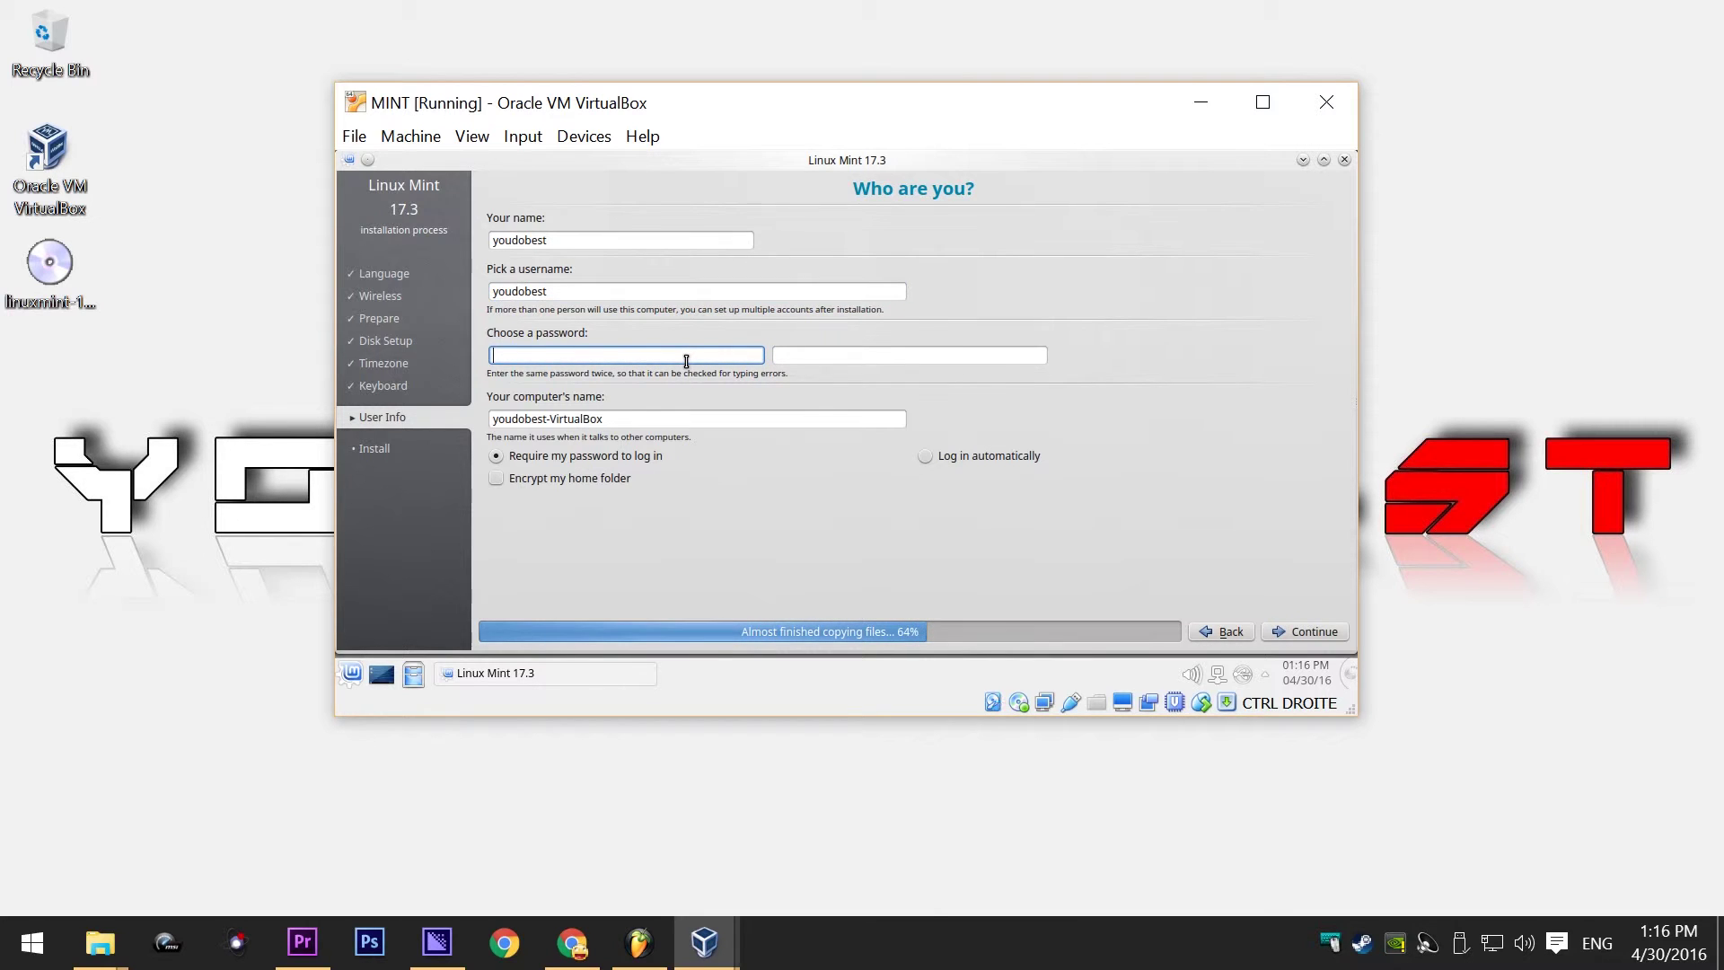
key(Caps_Lock)
text(*****)
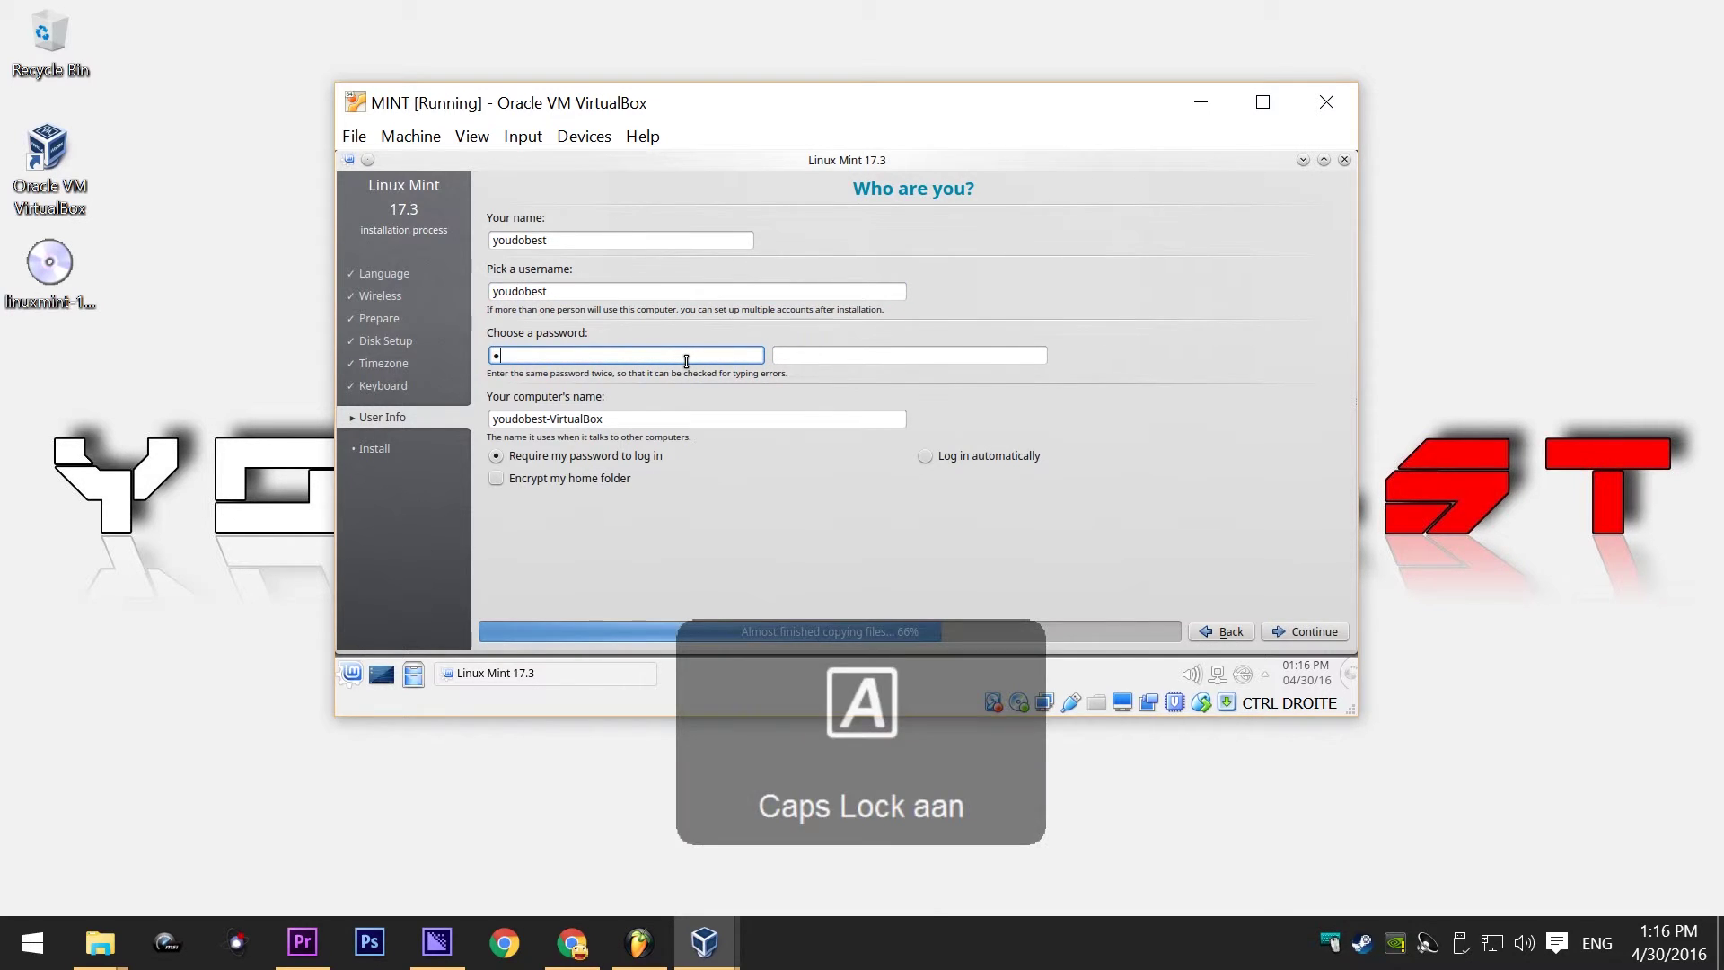
key(BackSpace)
key(Tab)
text(*)
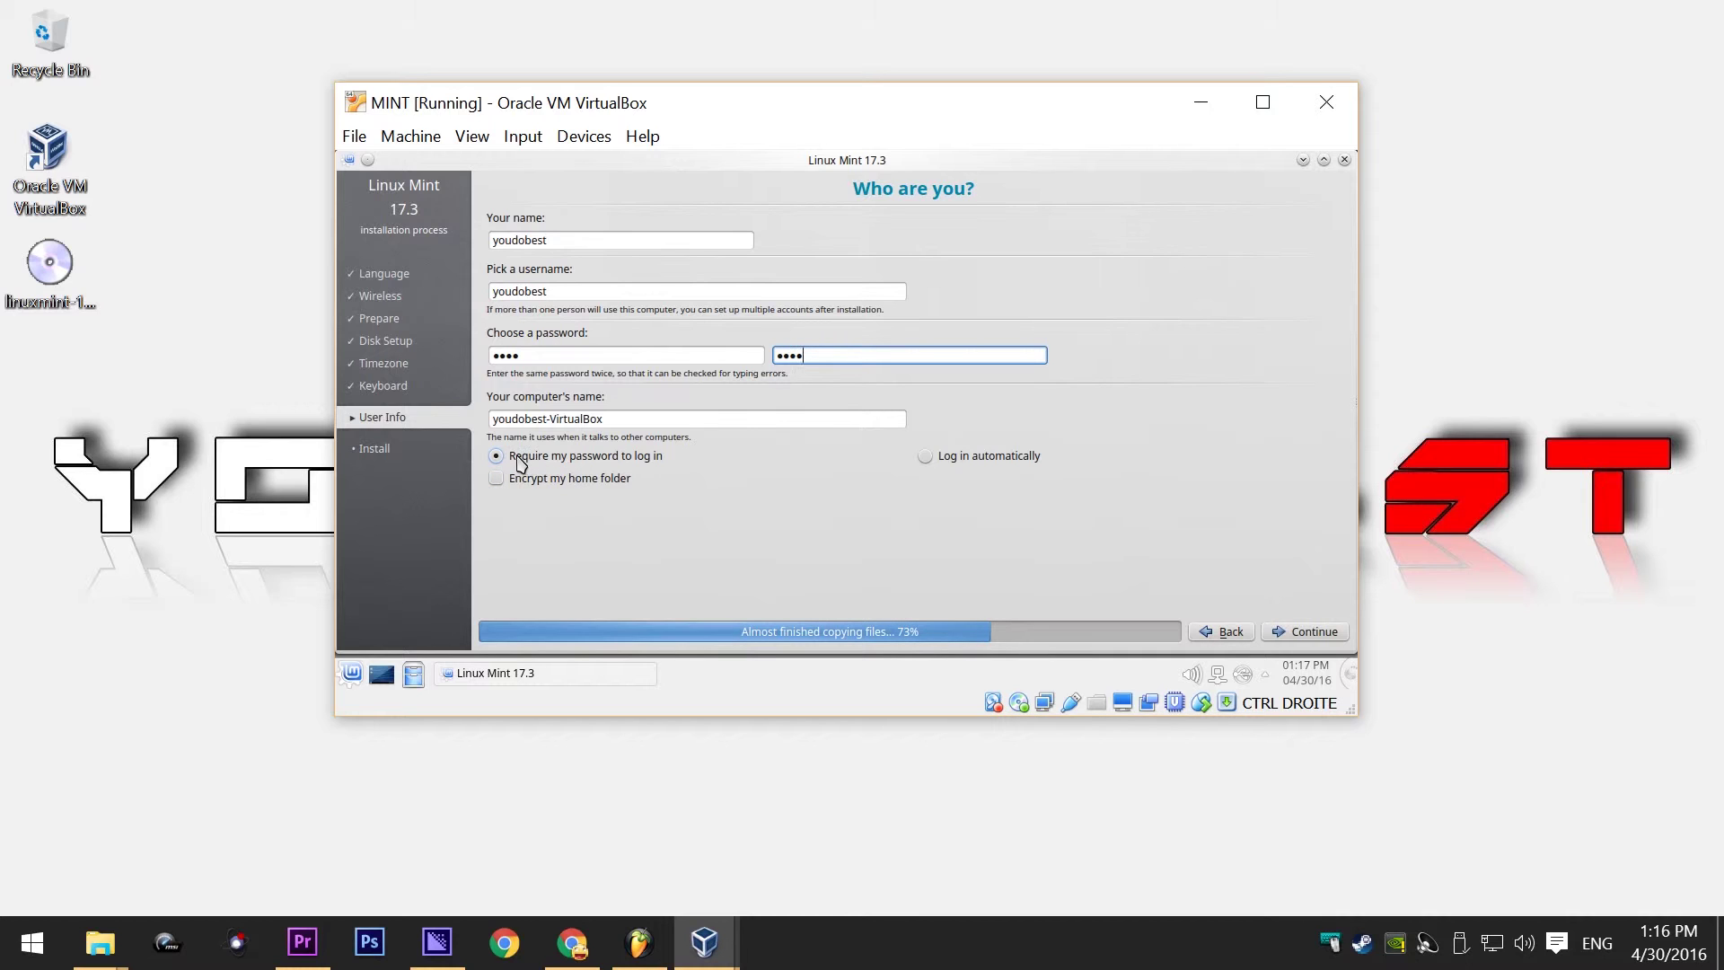
click(927, 458)
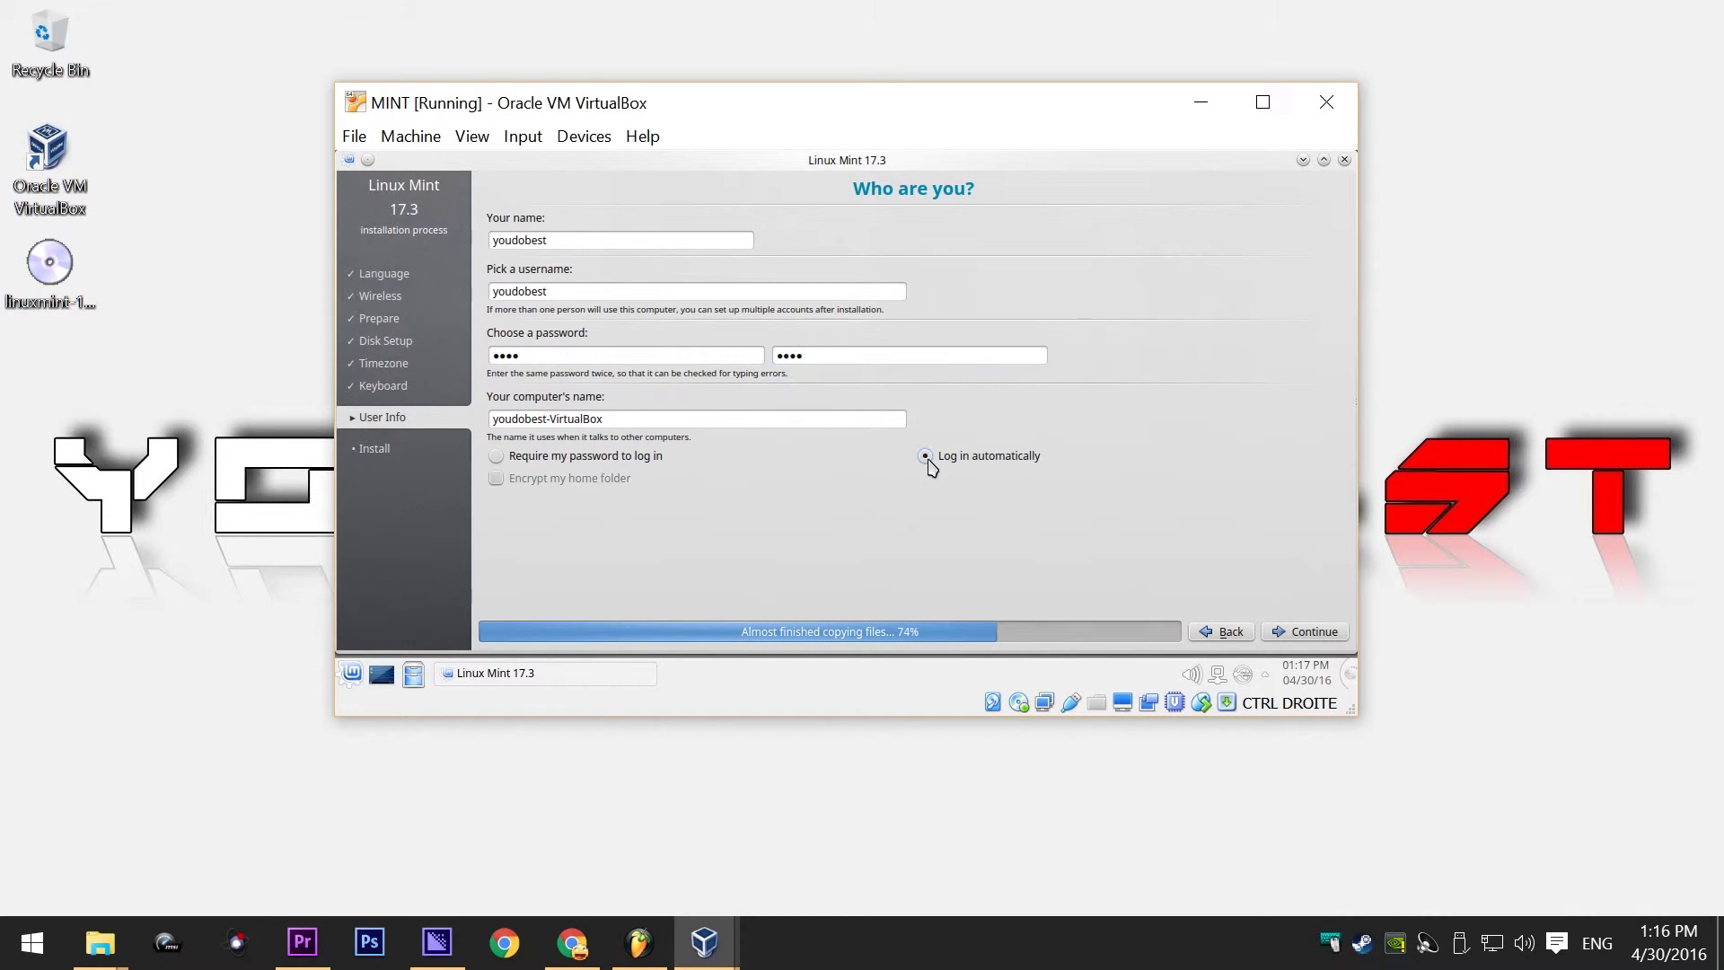
click(1297, 633)
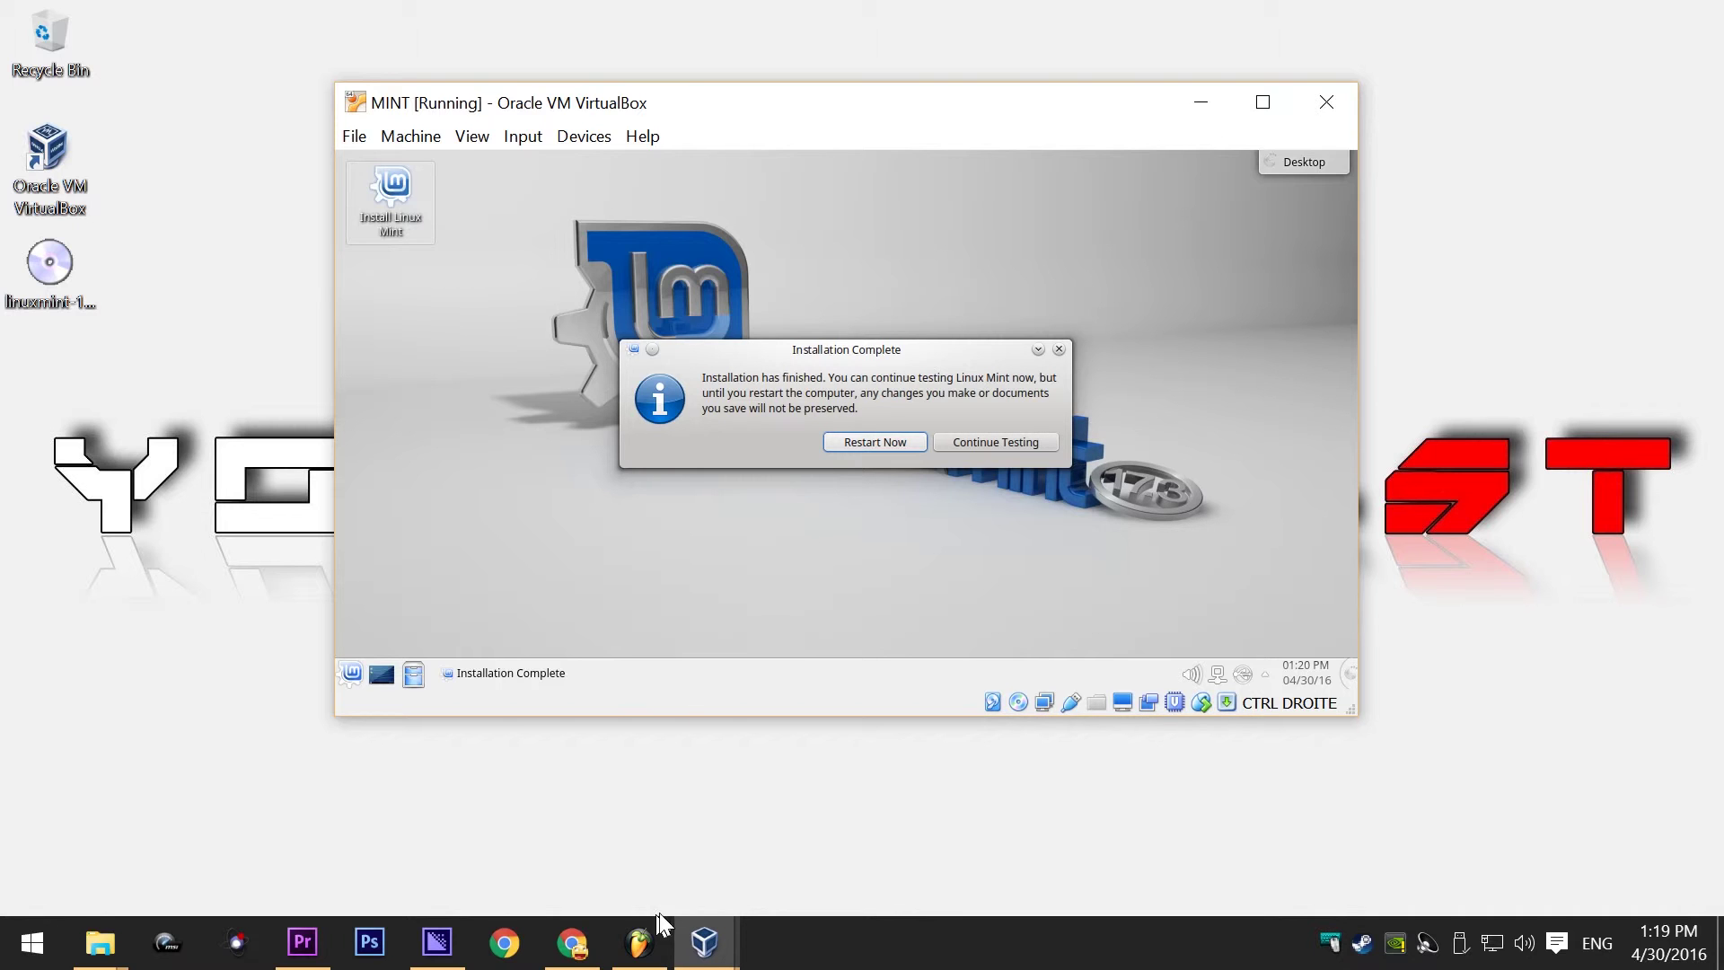
Switch to the VirtualBox Manager and examine the optical drive's attached disk image in the MINT machine's storage settings
key(Scroll_Lock)
mouse_move(718, 897)
click(629, 867)
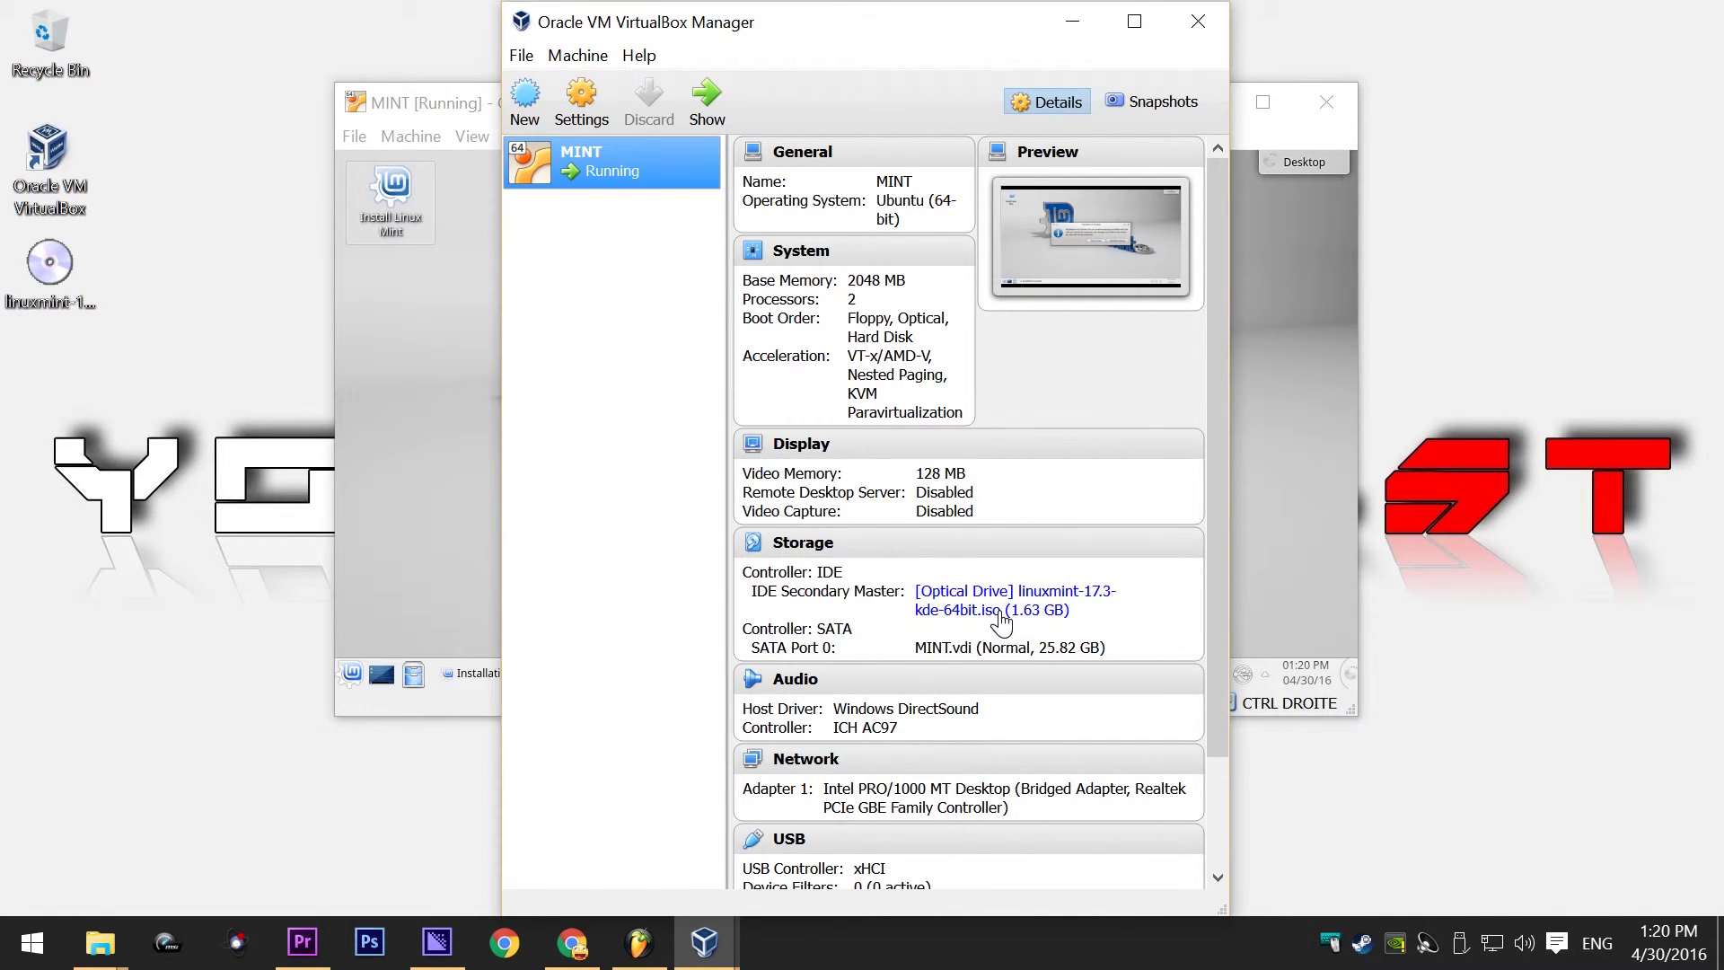
mouse_move(1002, 619)
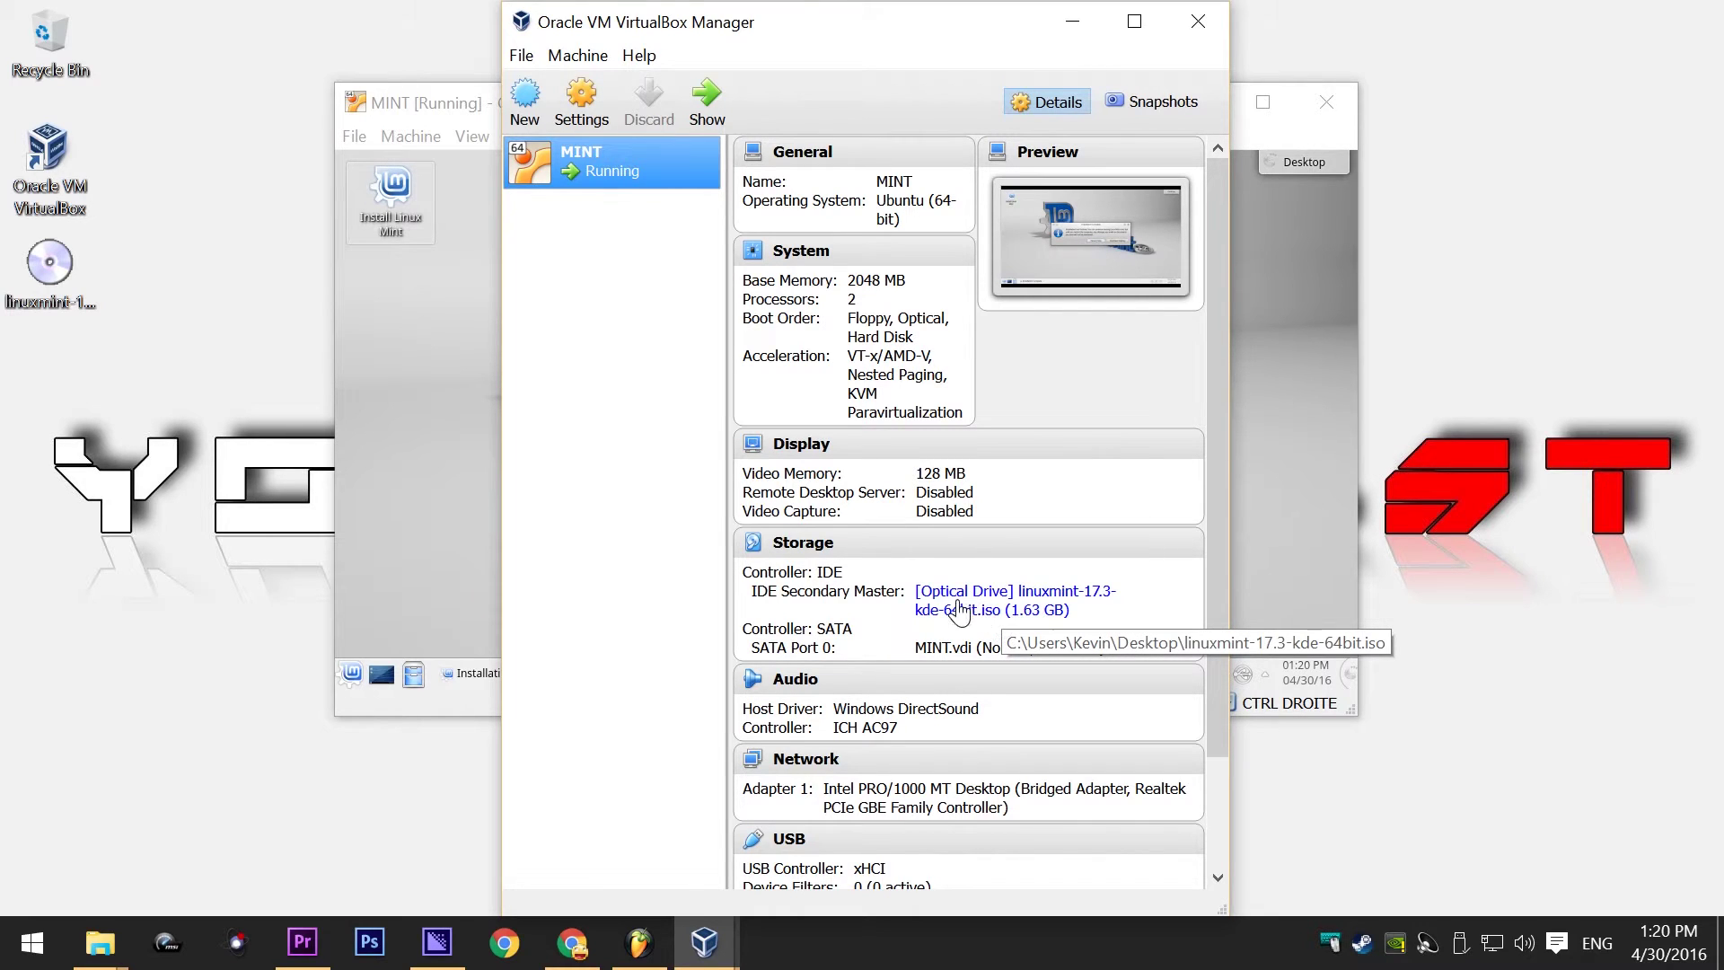
click(581, 102)
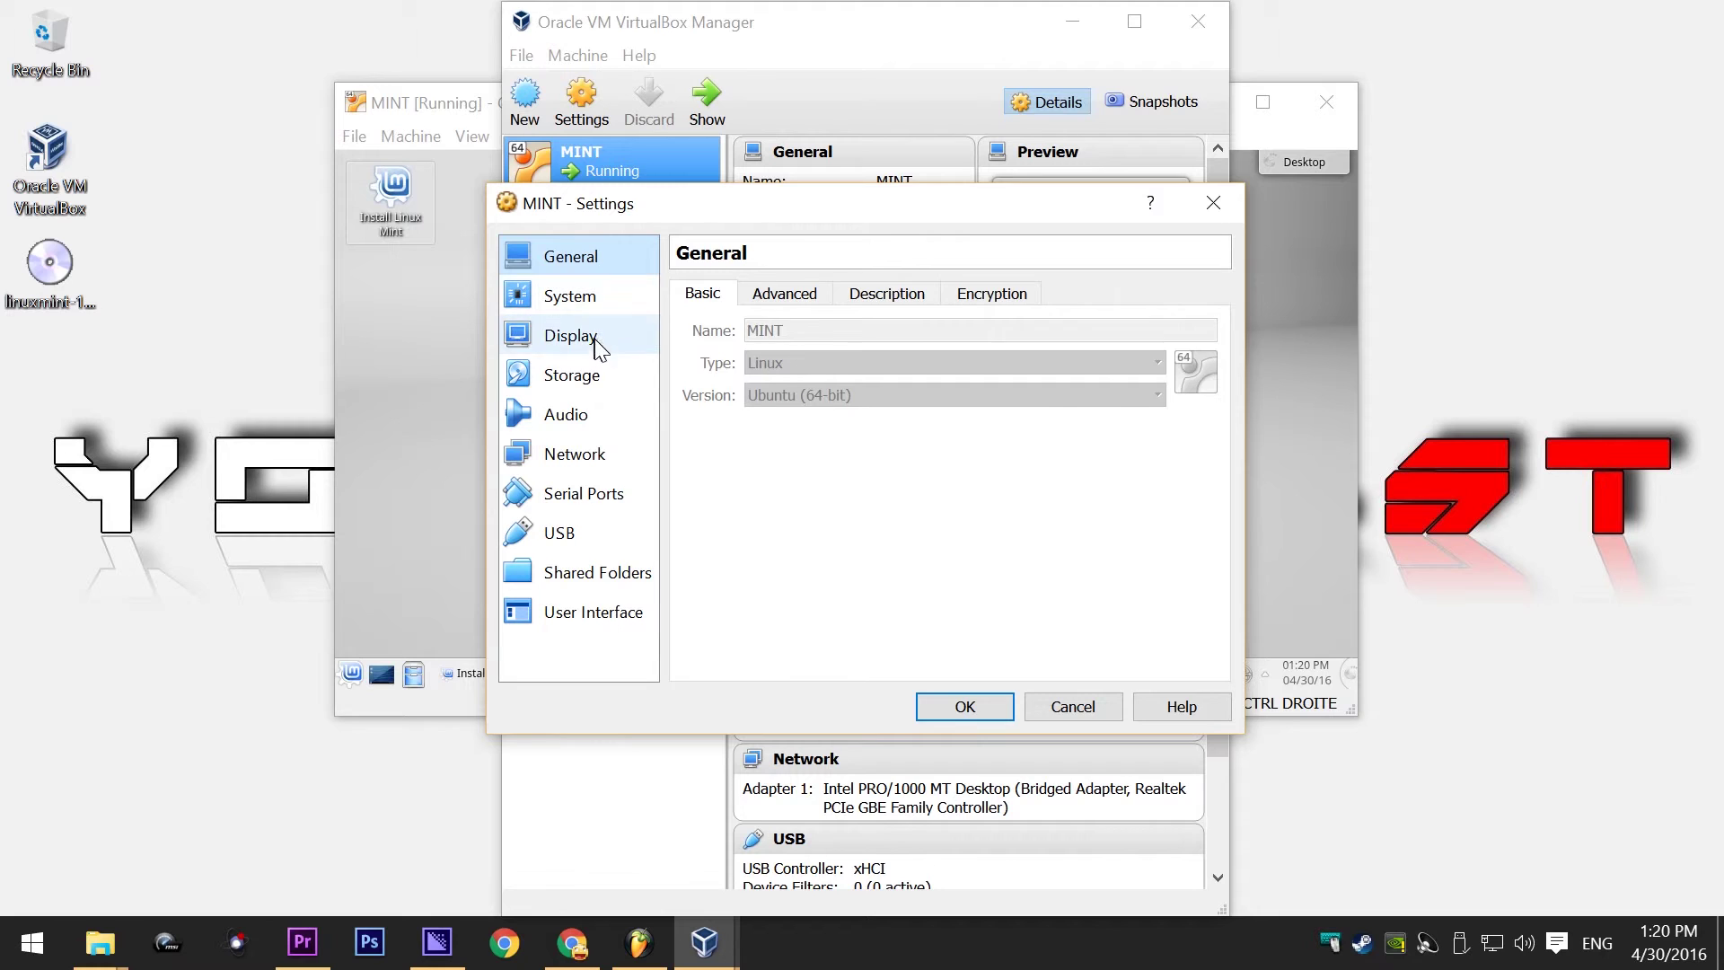
click(594, 375)
click(752, 350)
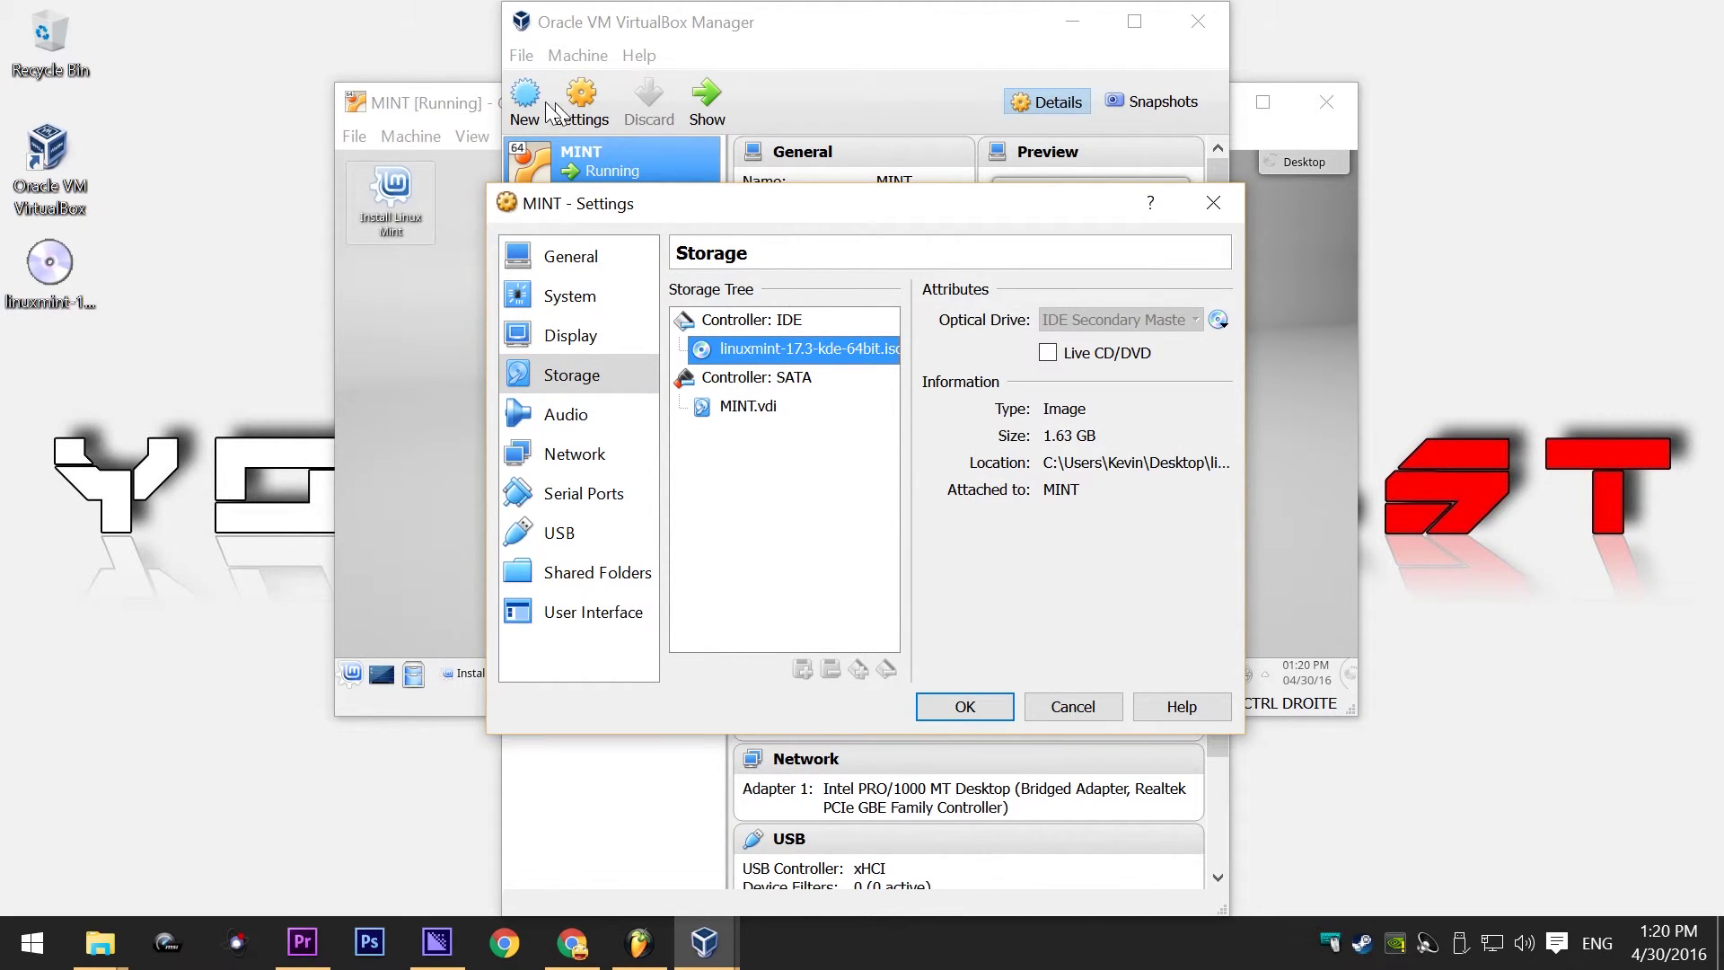
Return to the running MINT machine, dismiss the Installation Complete message, and shut down the live session
click(463, 106)
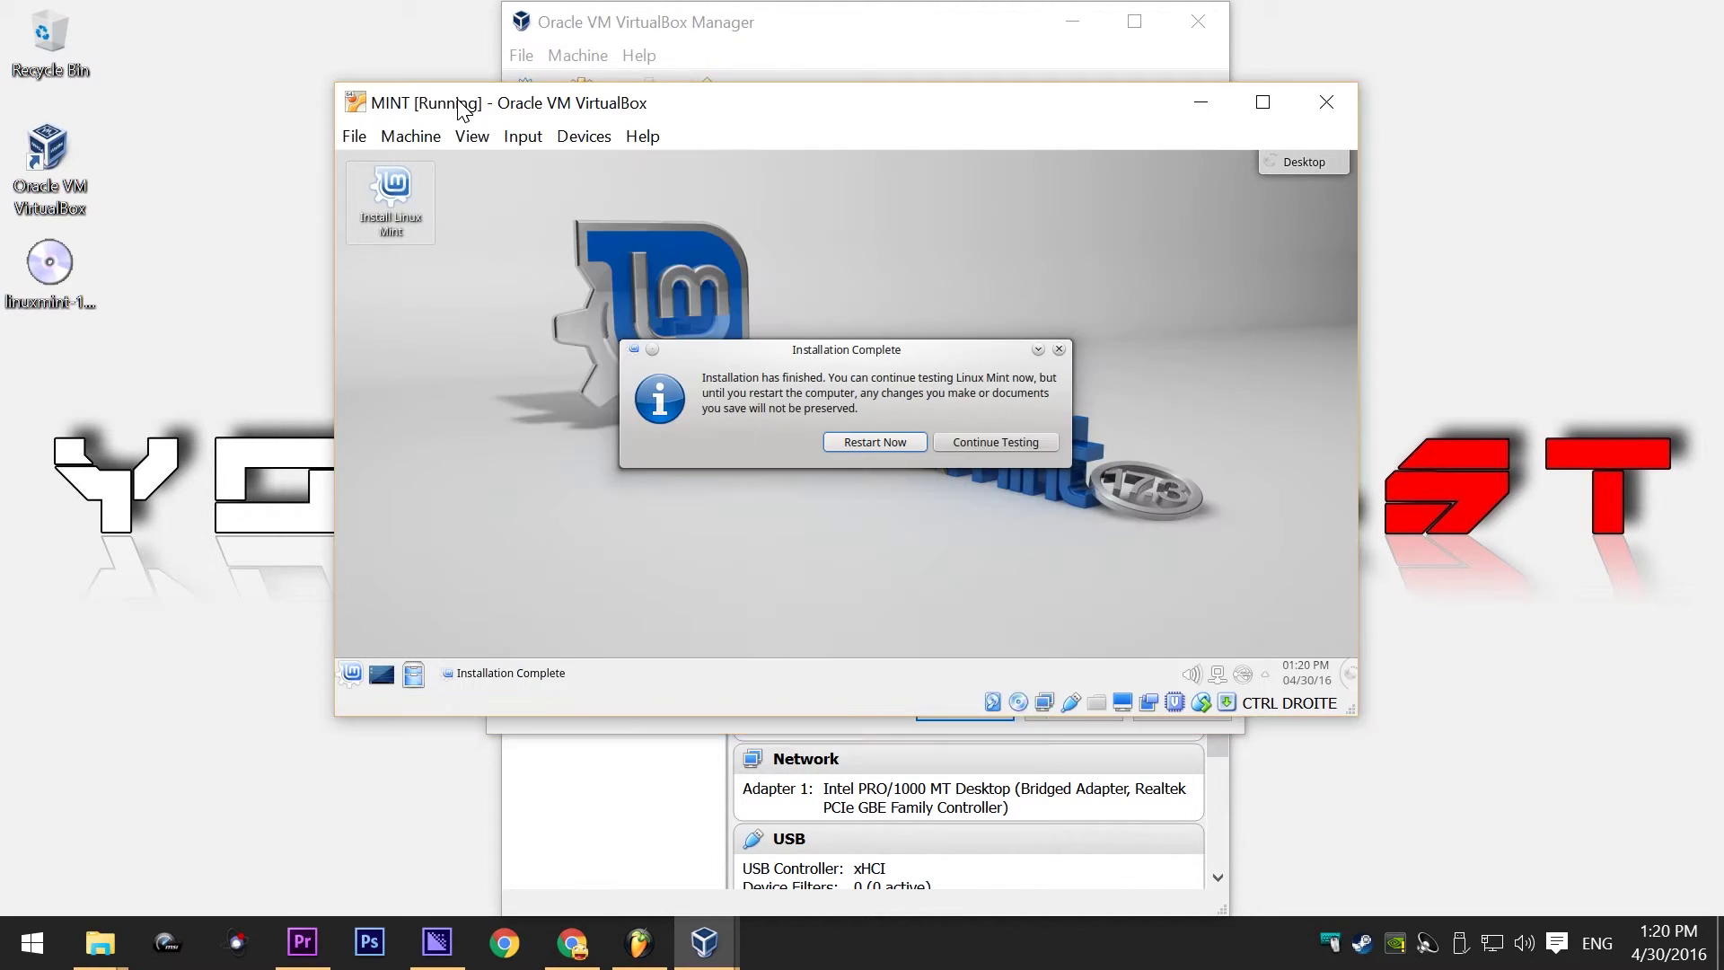
click(1059, 349)
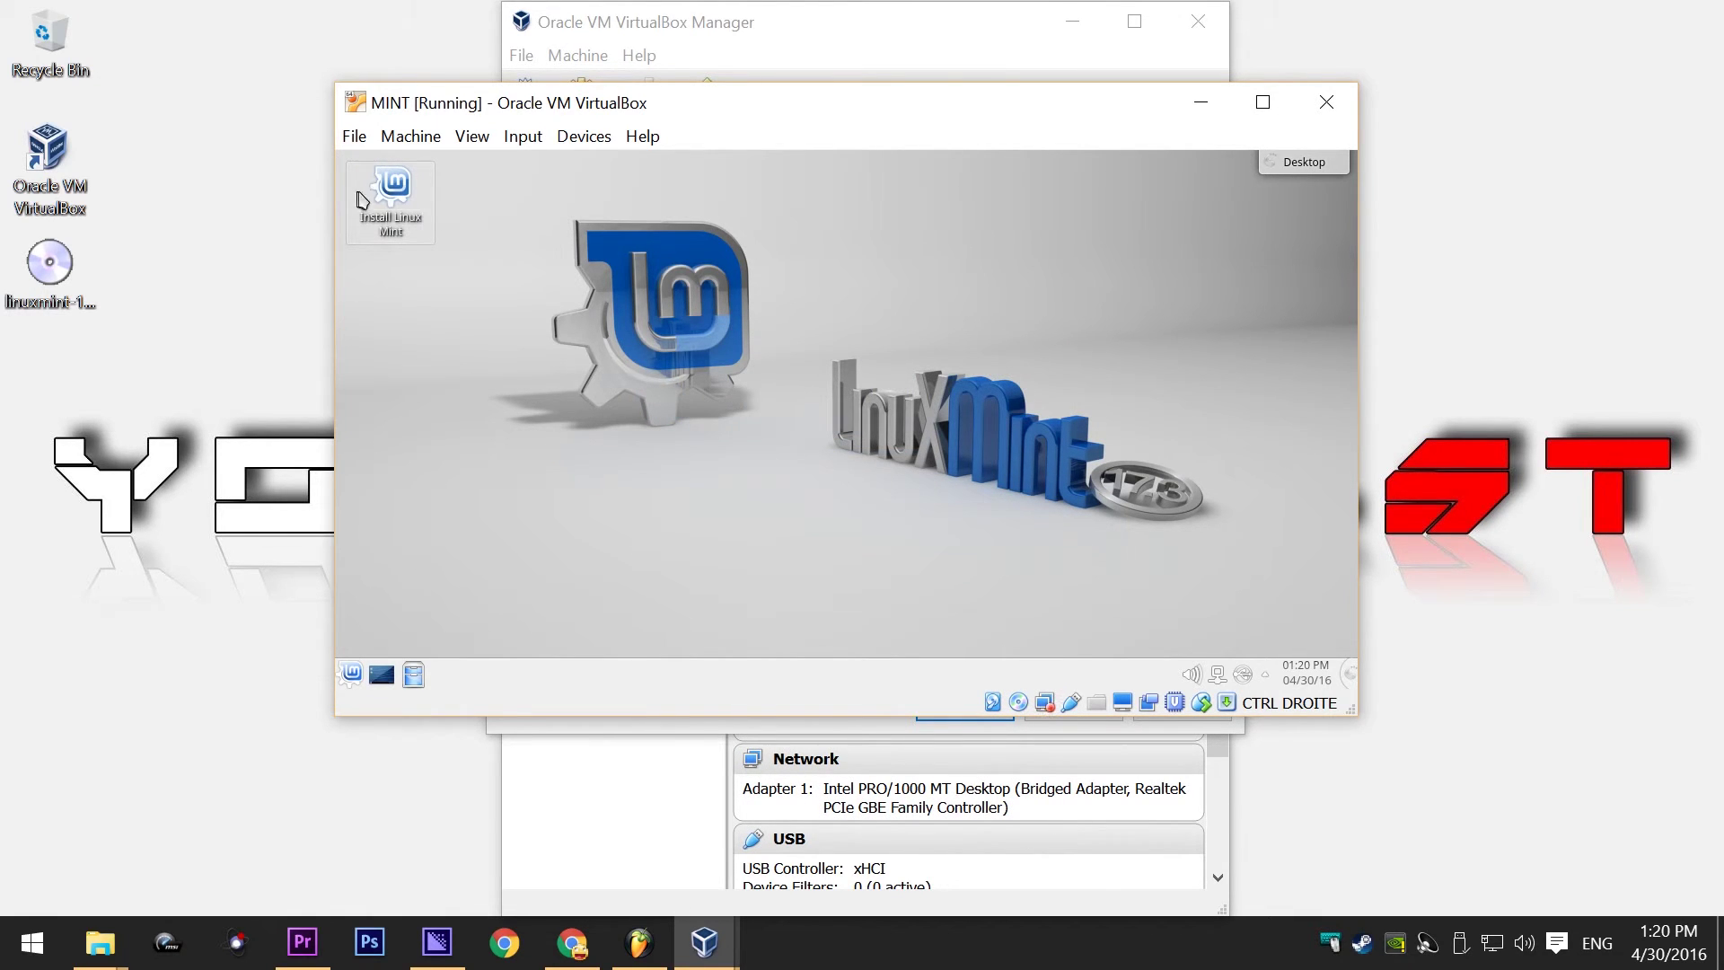
click(351, 674)
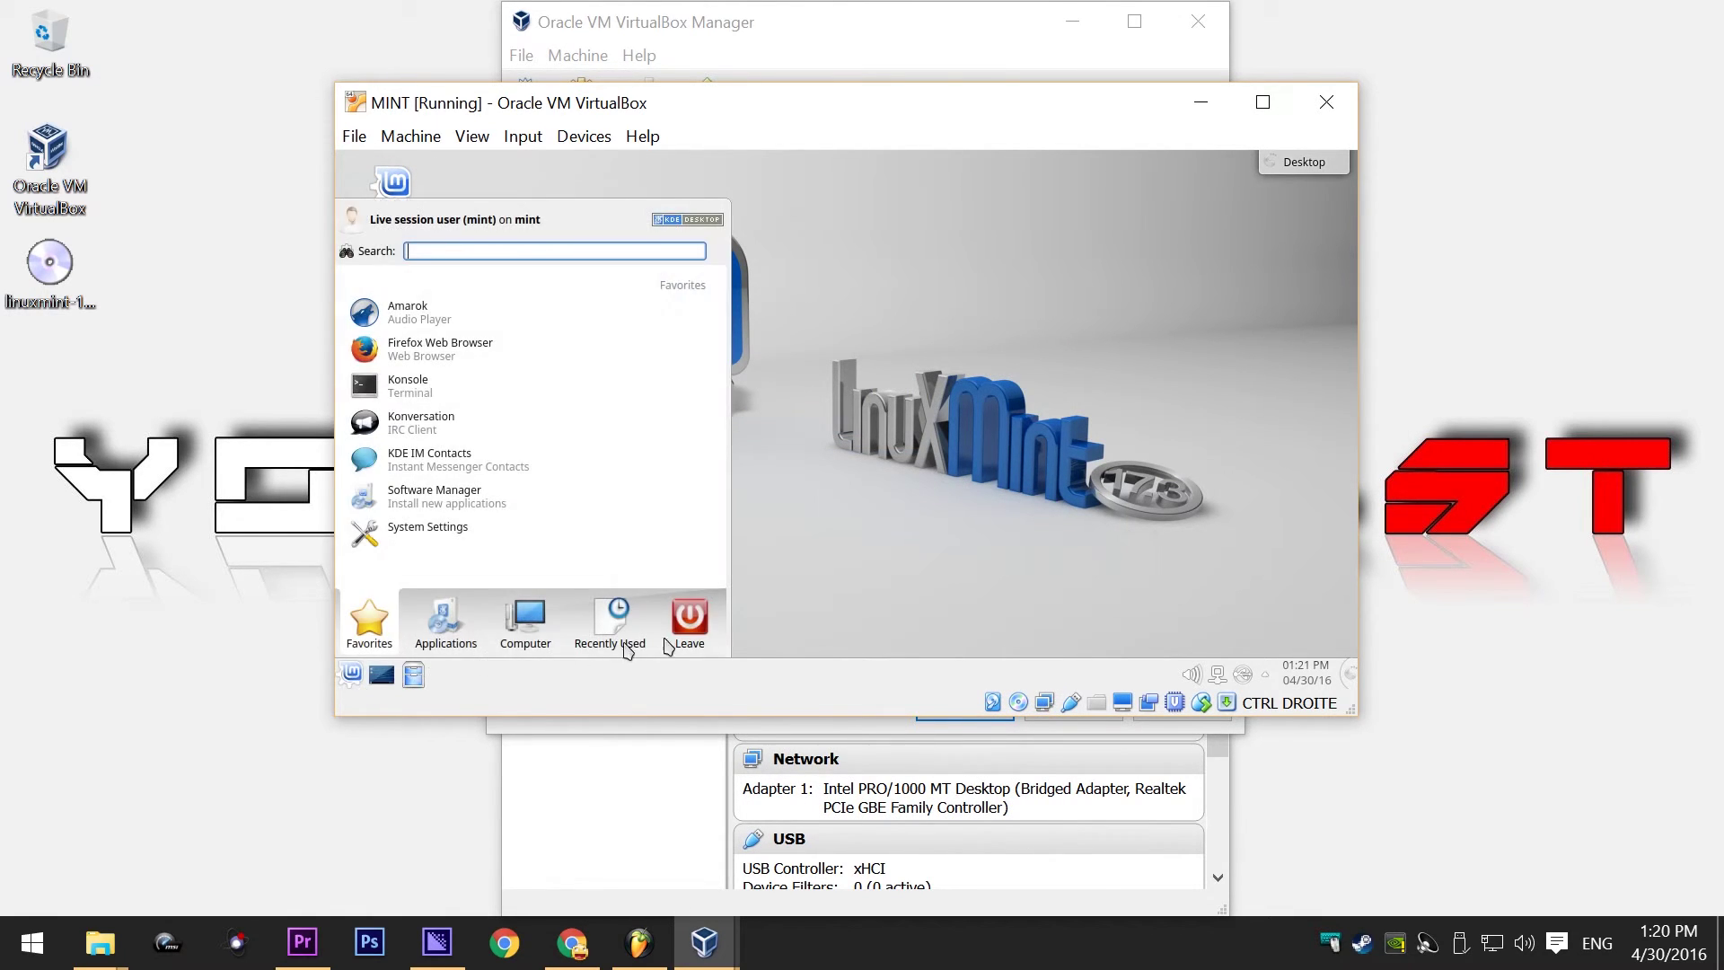
click(705, 636)
click(423, 537)
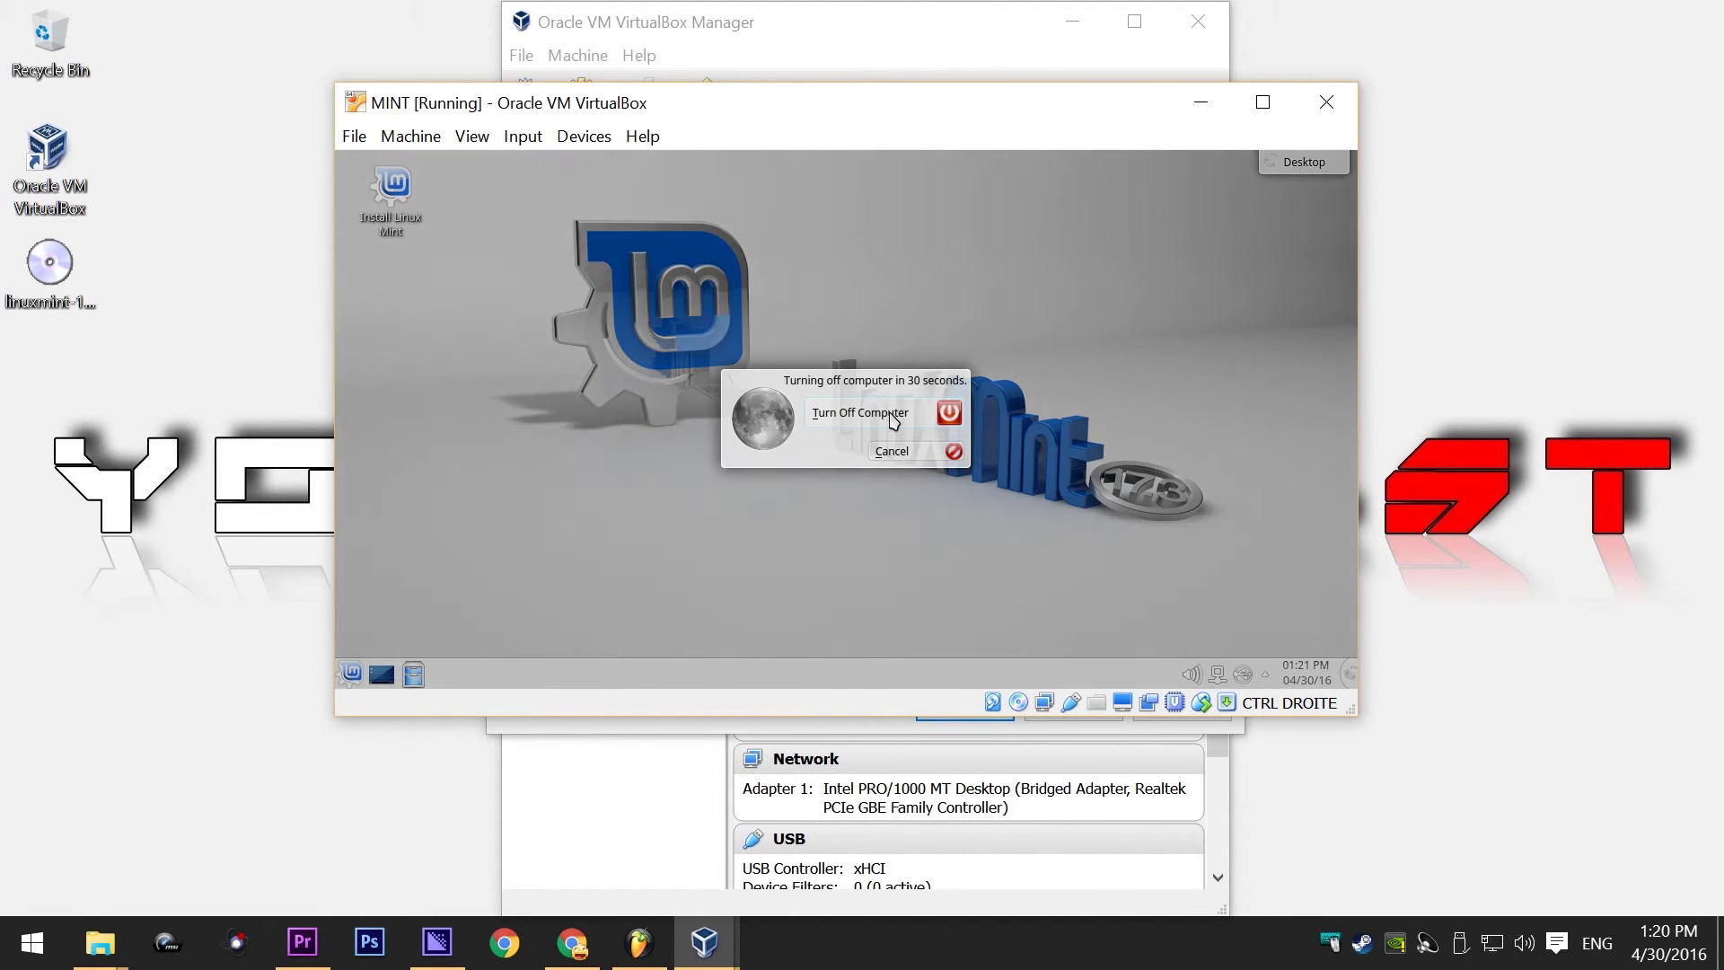
click(892, 420)
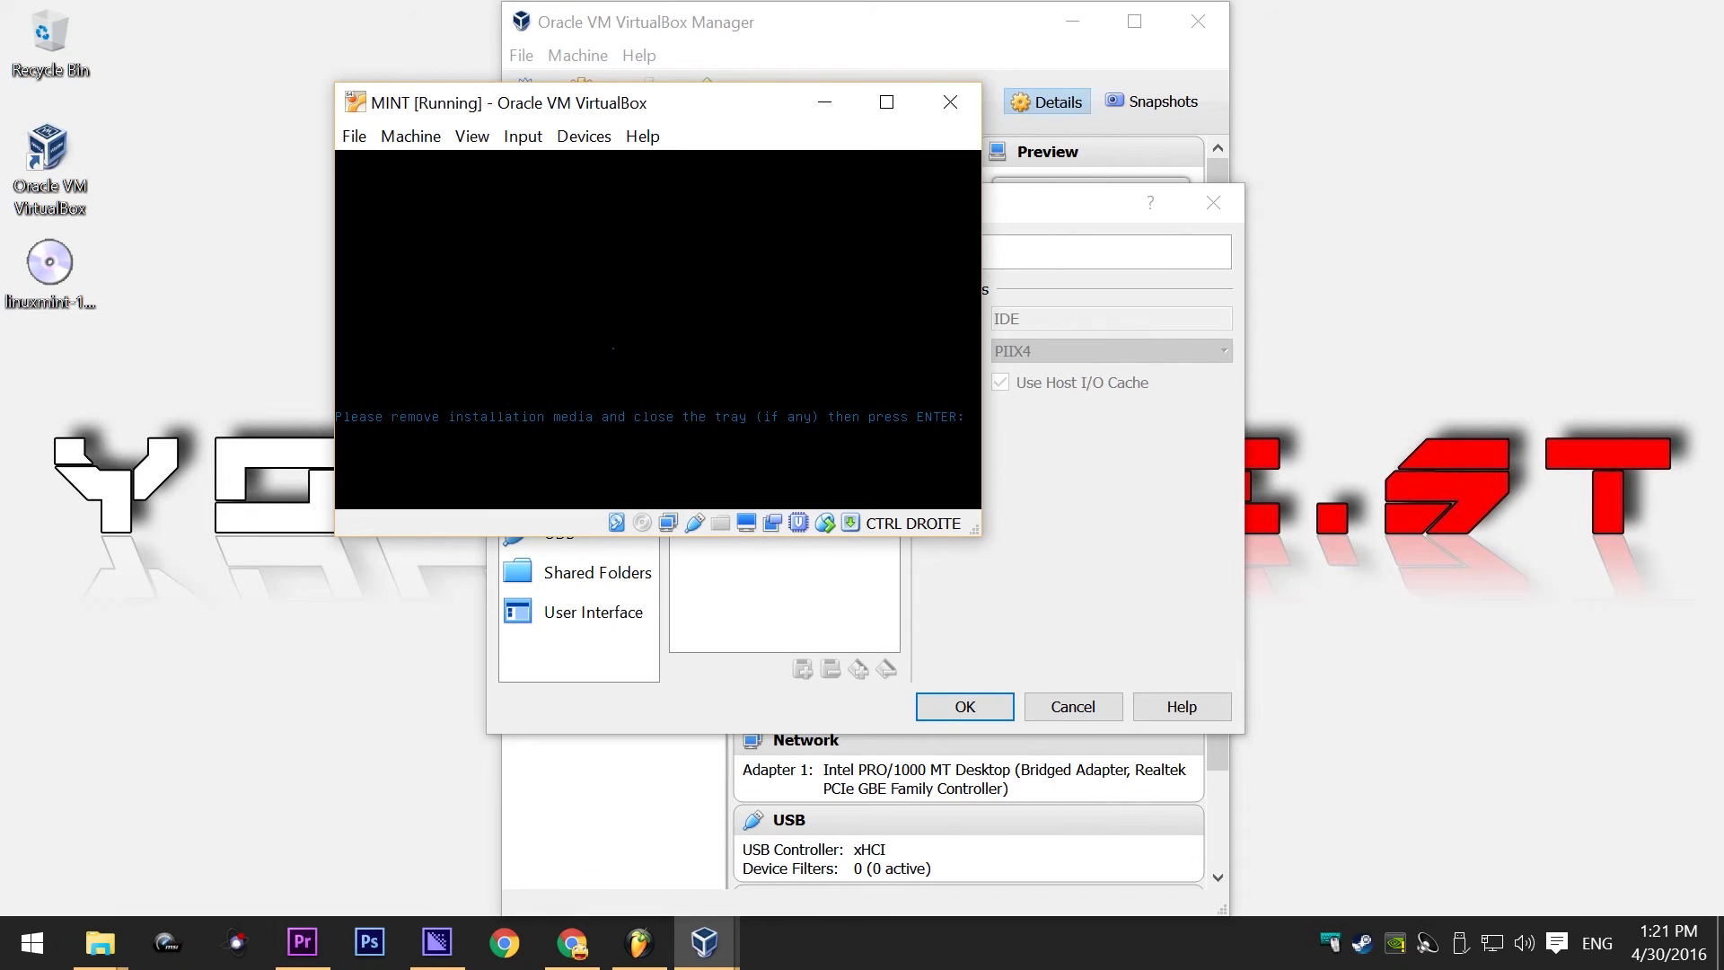
Accept MINT's storage settings with the optical drive left empty, and confirm the installation media removal in the virtual machine
click(1153, 546)
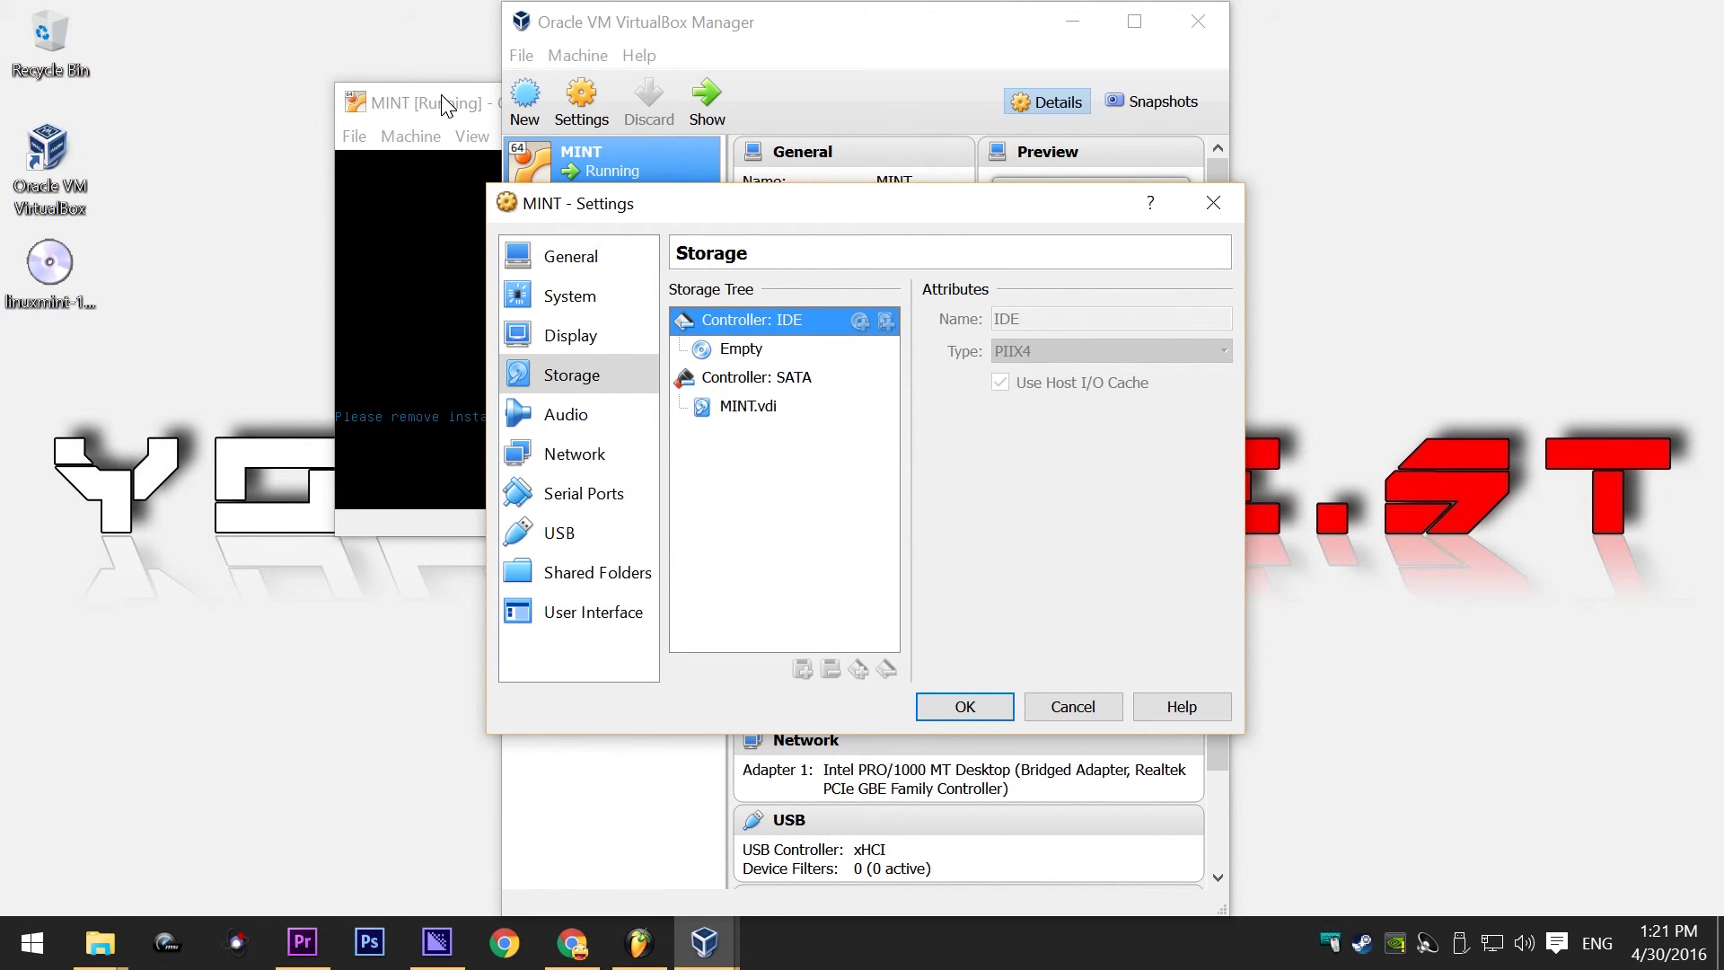
click(941, 709)
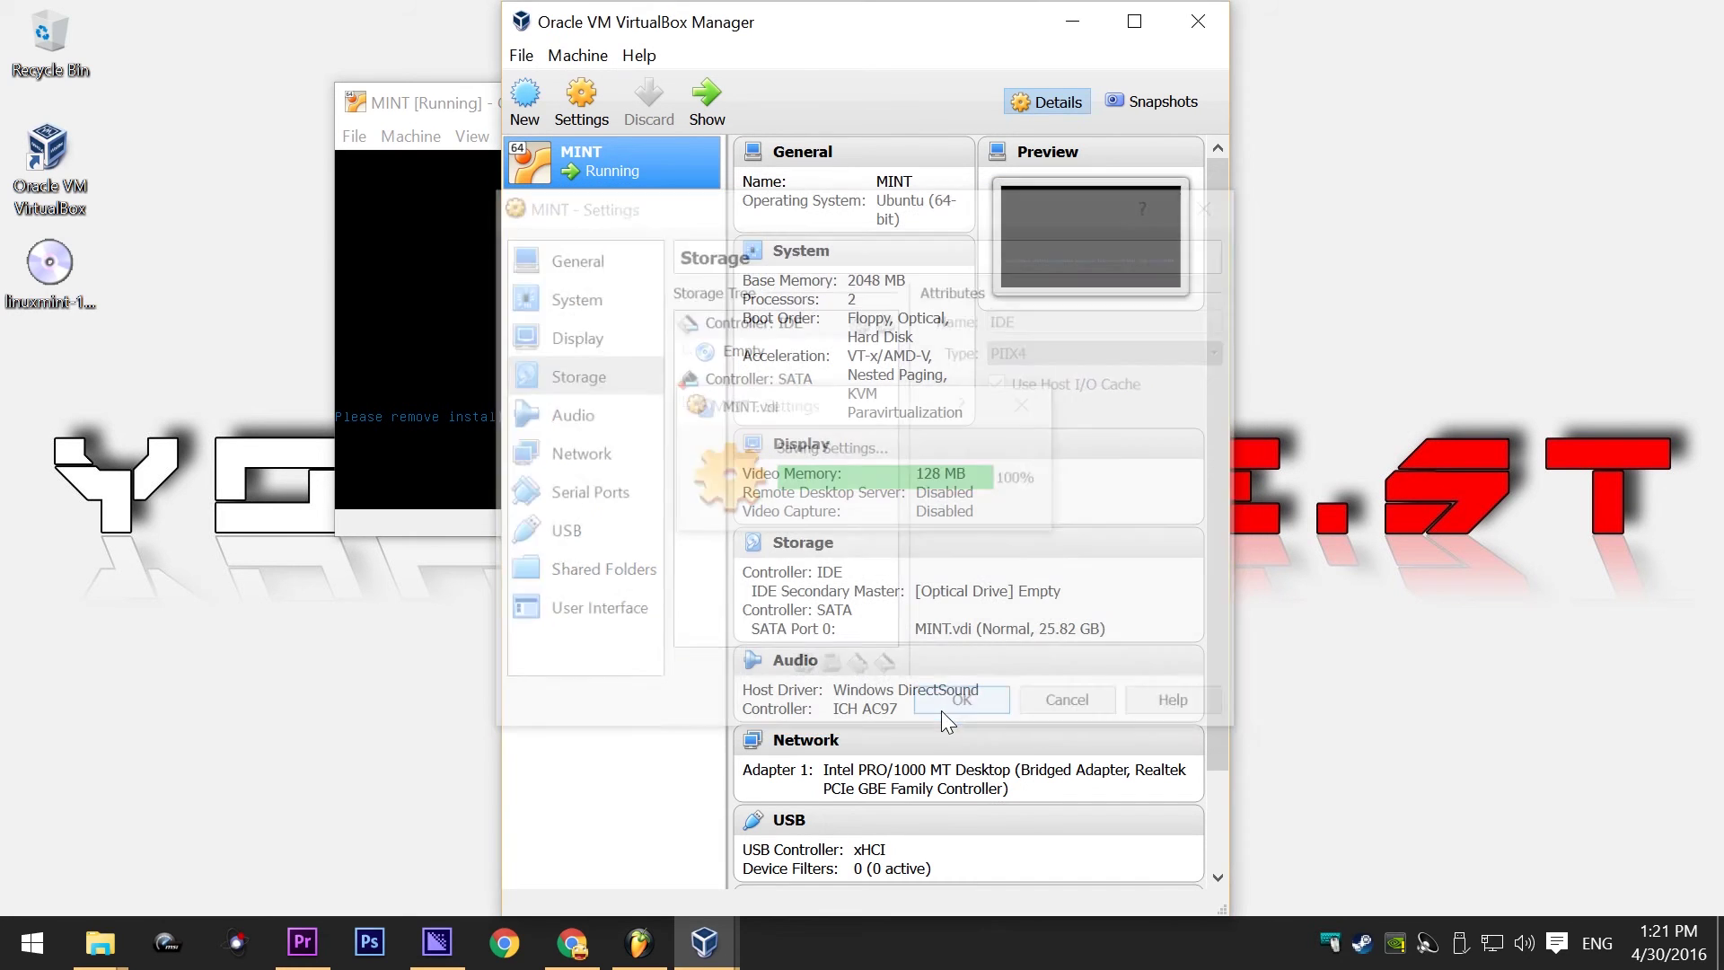
click(1072, 21)
drag(719, 104, 865, 124)
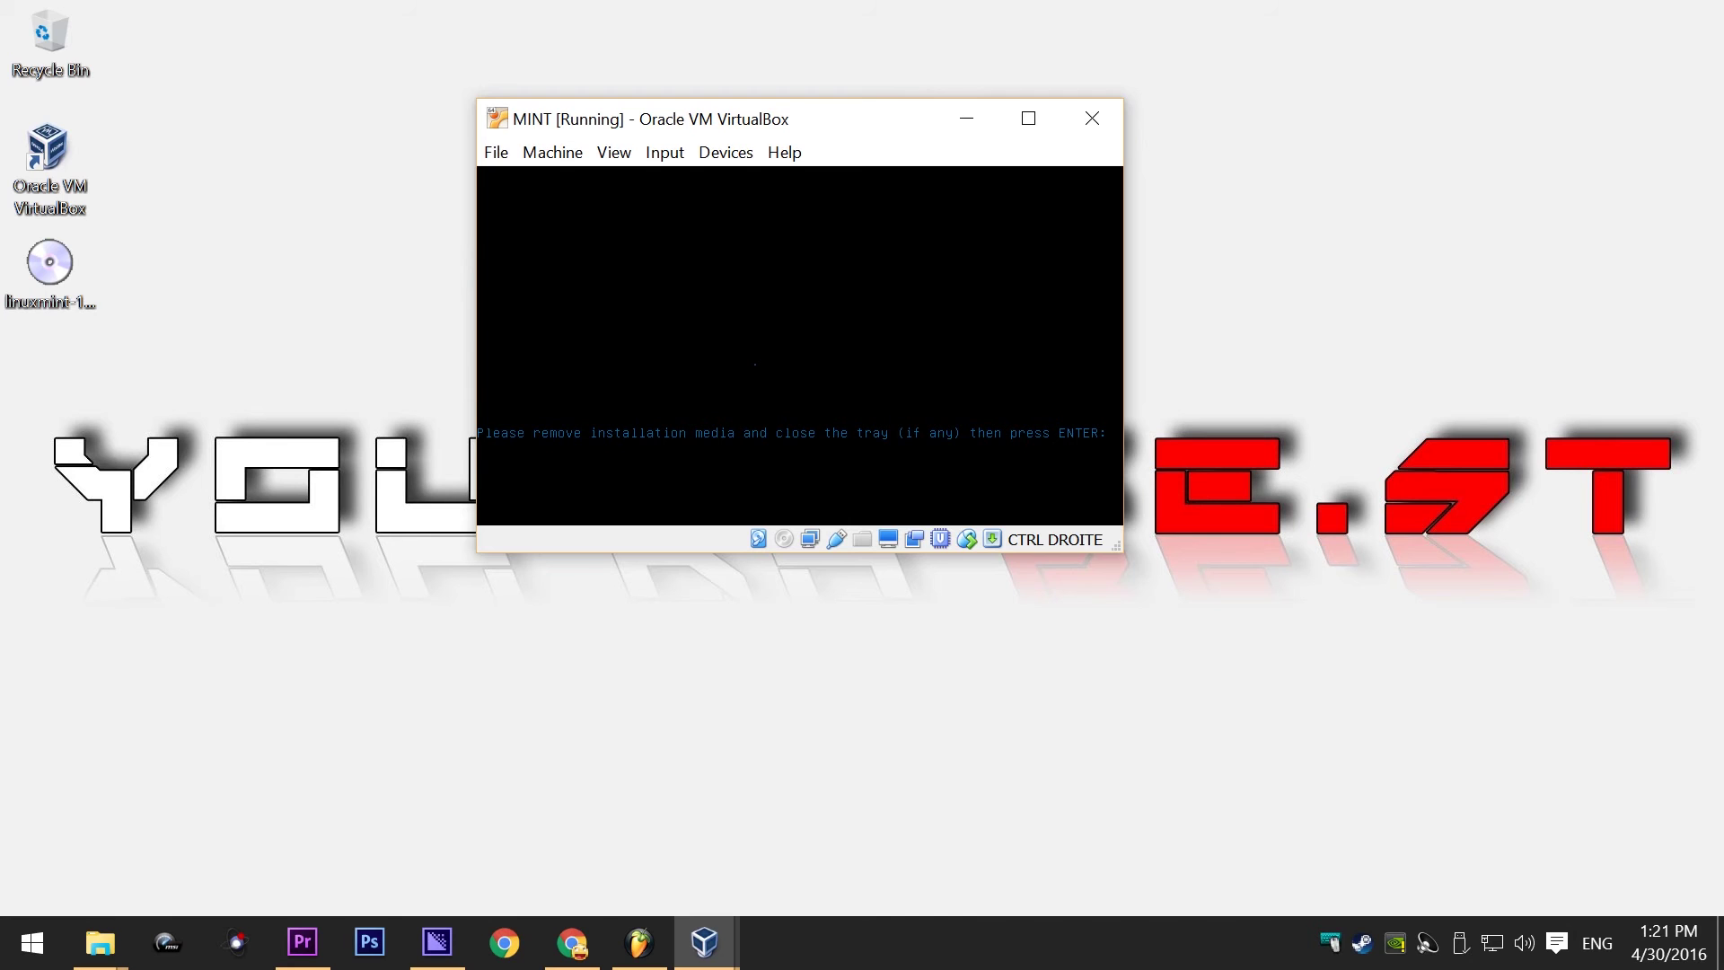
key(Return)
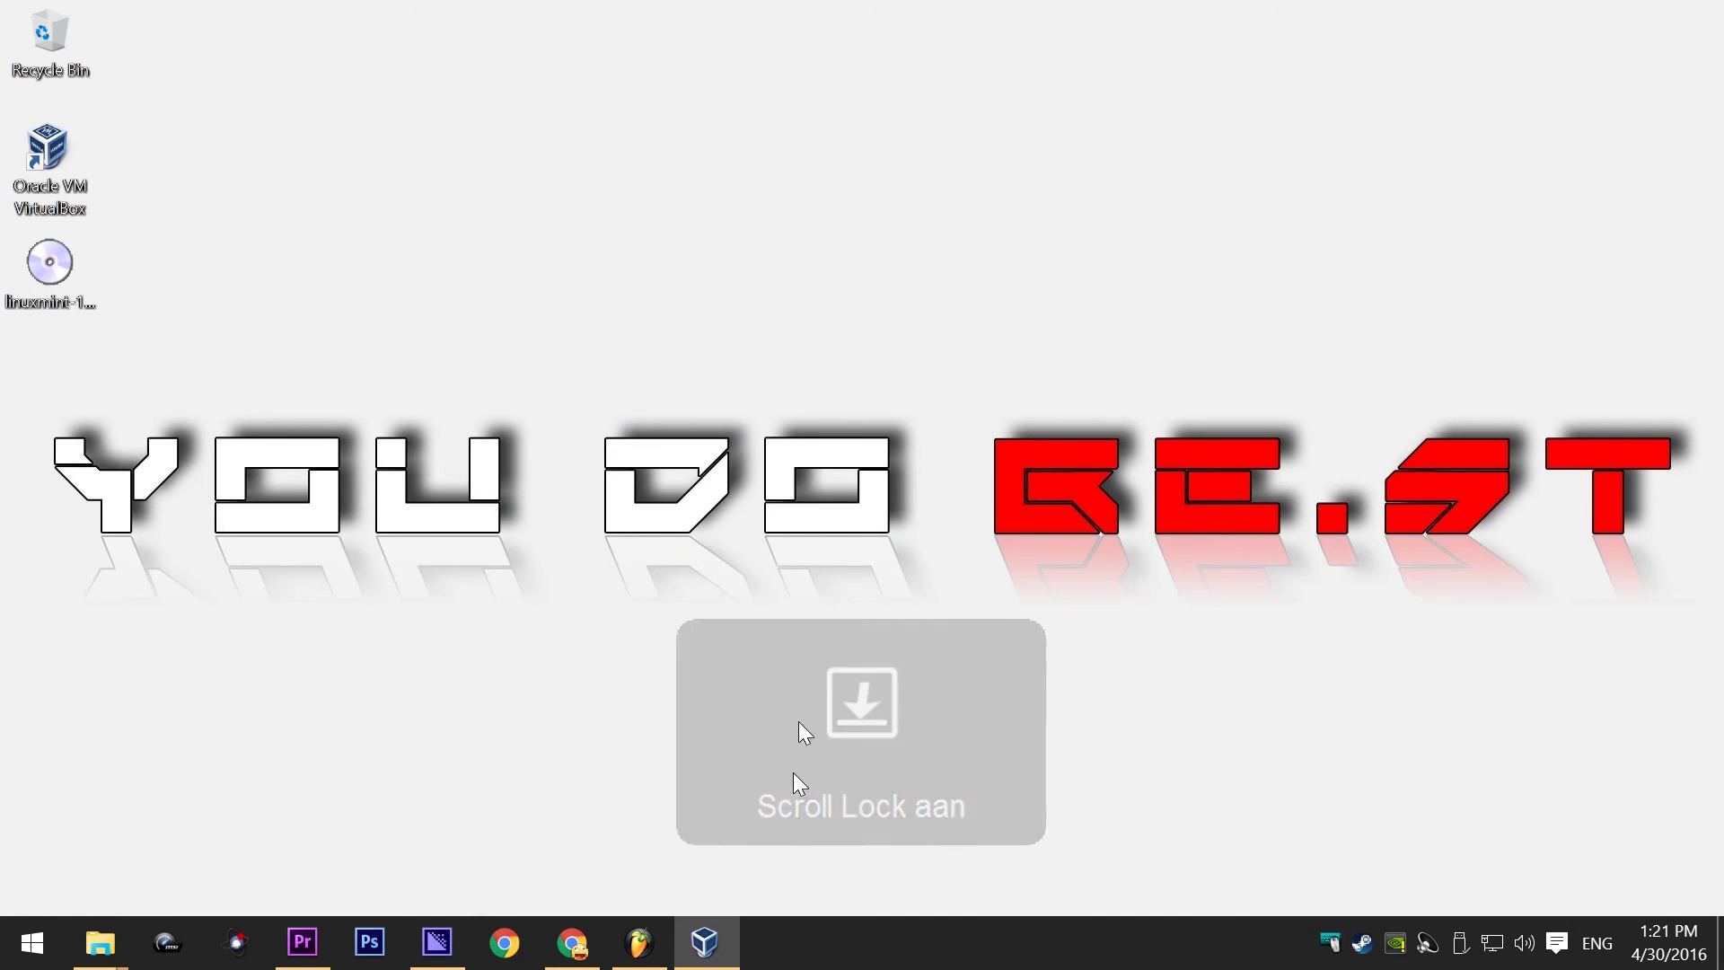
Start the MINT machine from the VirtualBox Manager, and close the Welcome Screen after disabling its display at startup
click(707, 962)
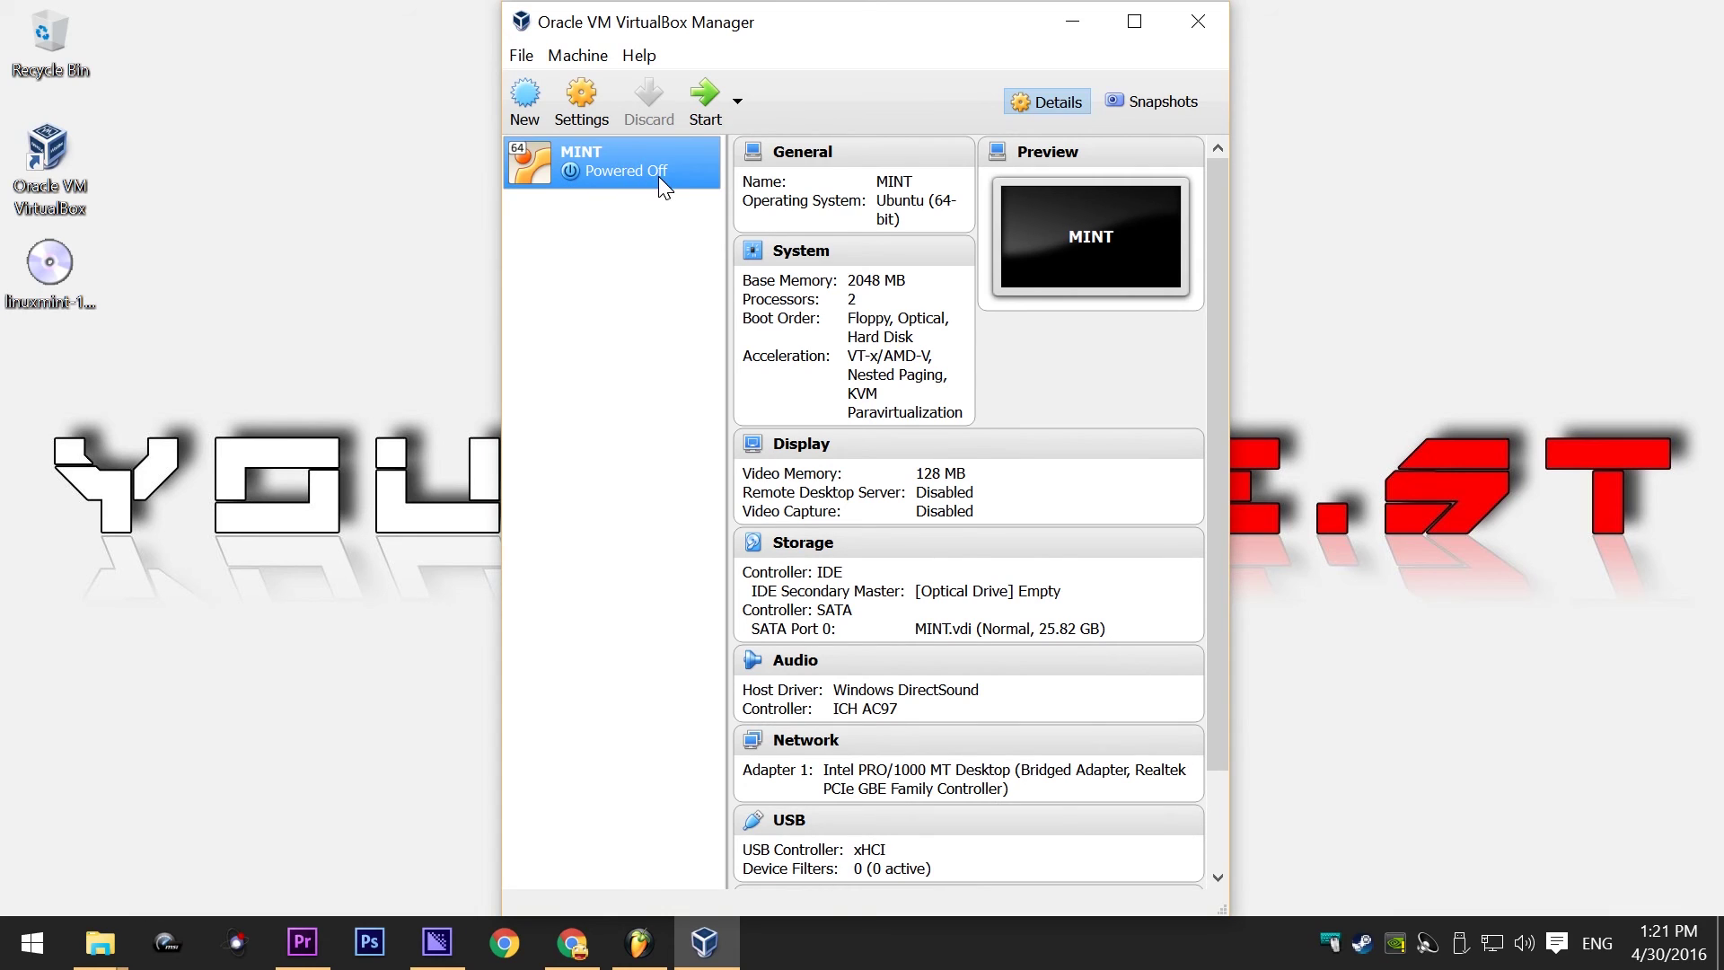
click(704, 100)
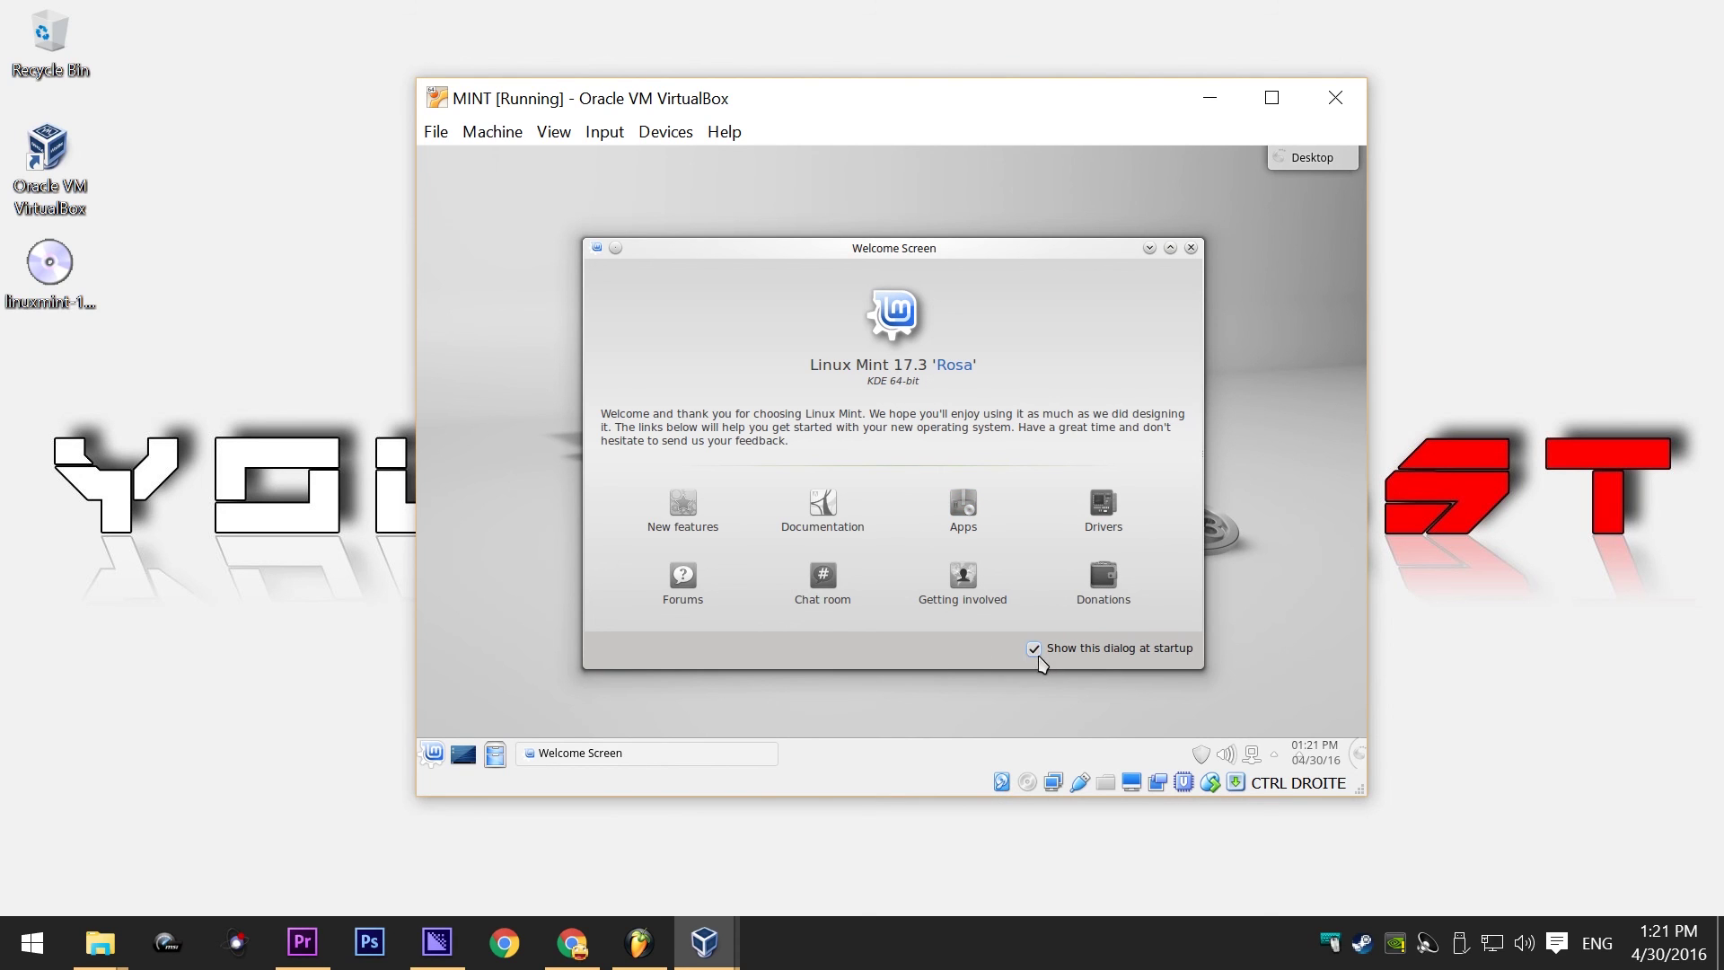
click(1034, 648)
click(1191, 247)
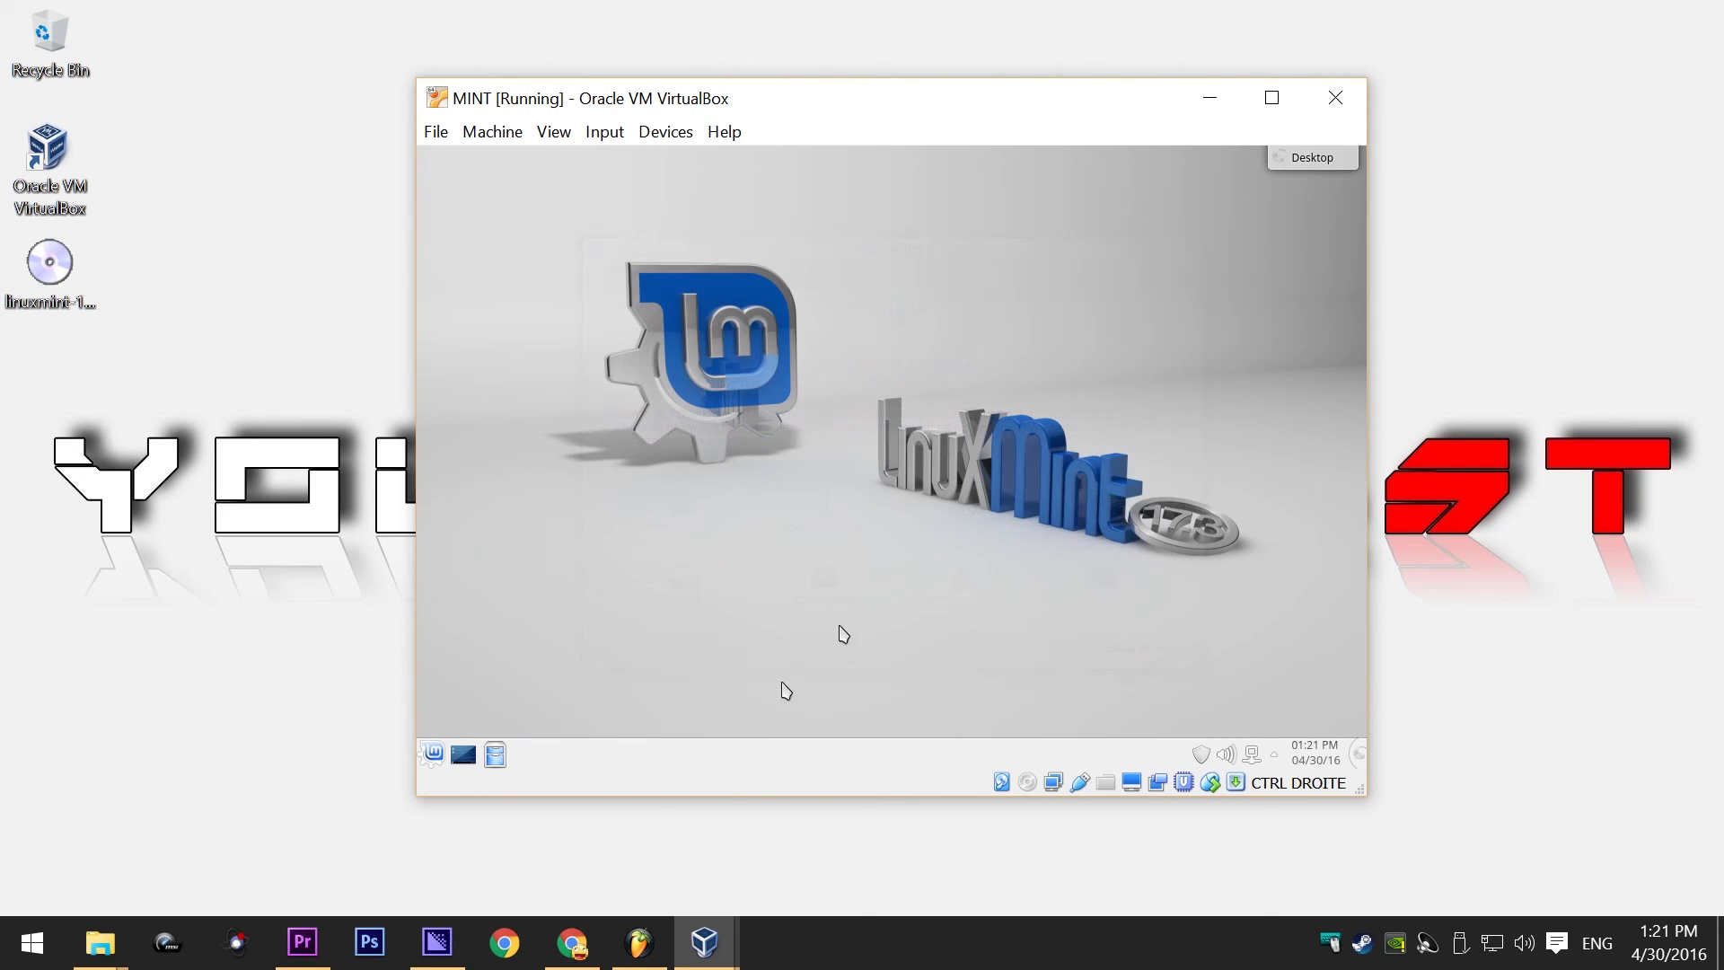
Check the account name and favorites in the installed system's application launcher, and close the launcher
click(433, 754)
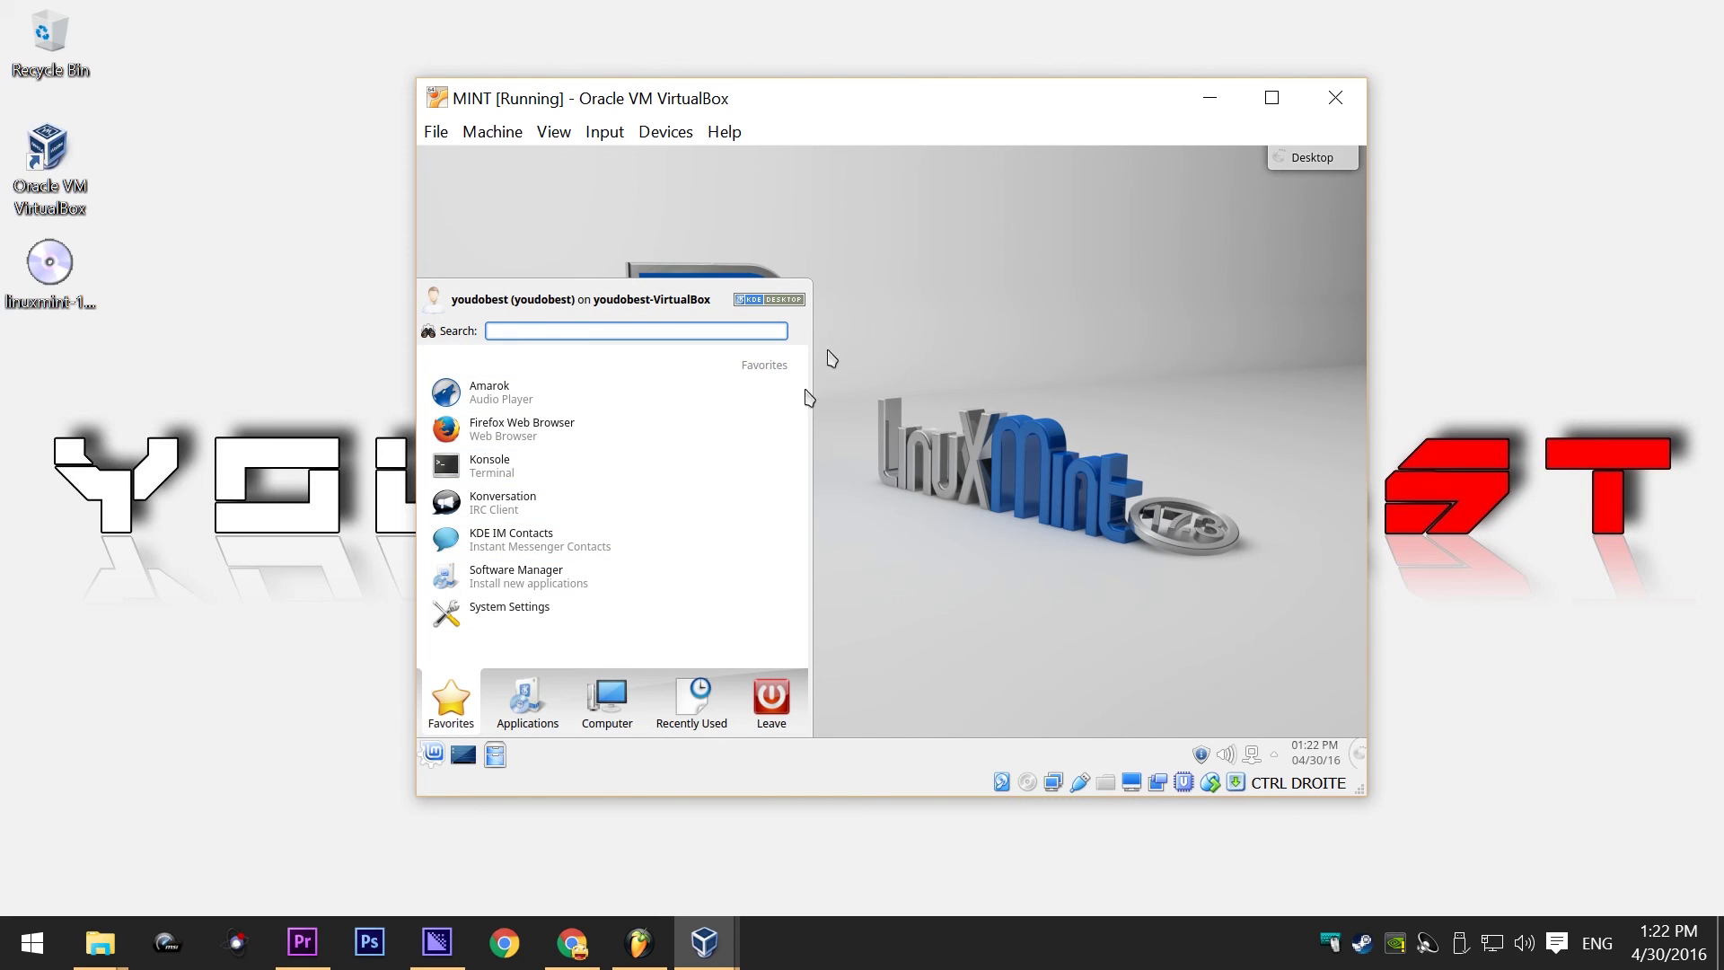
click(878, 267)
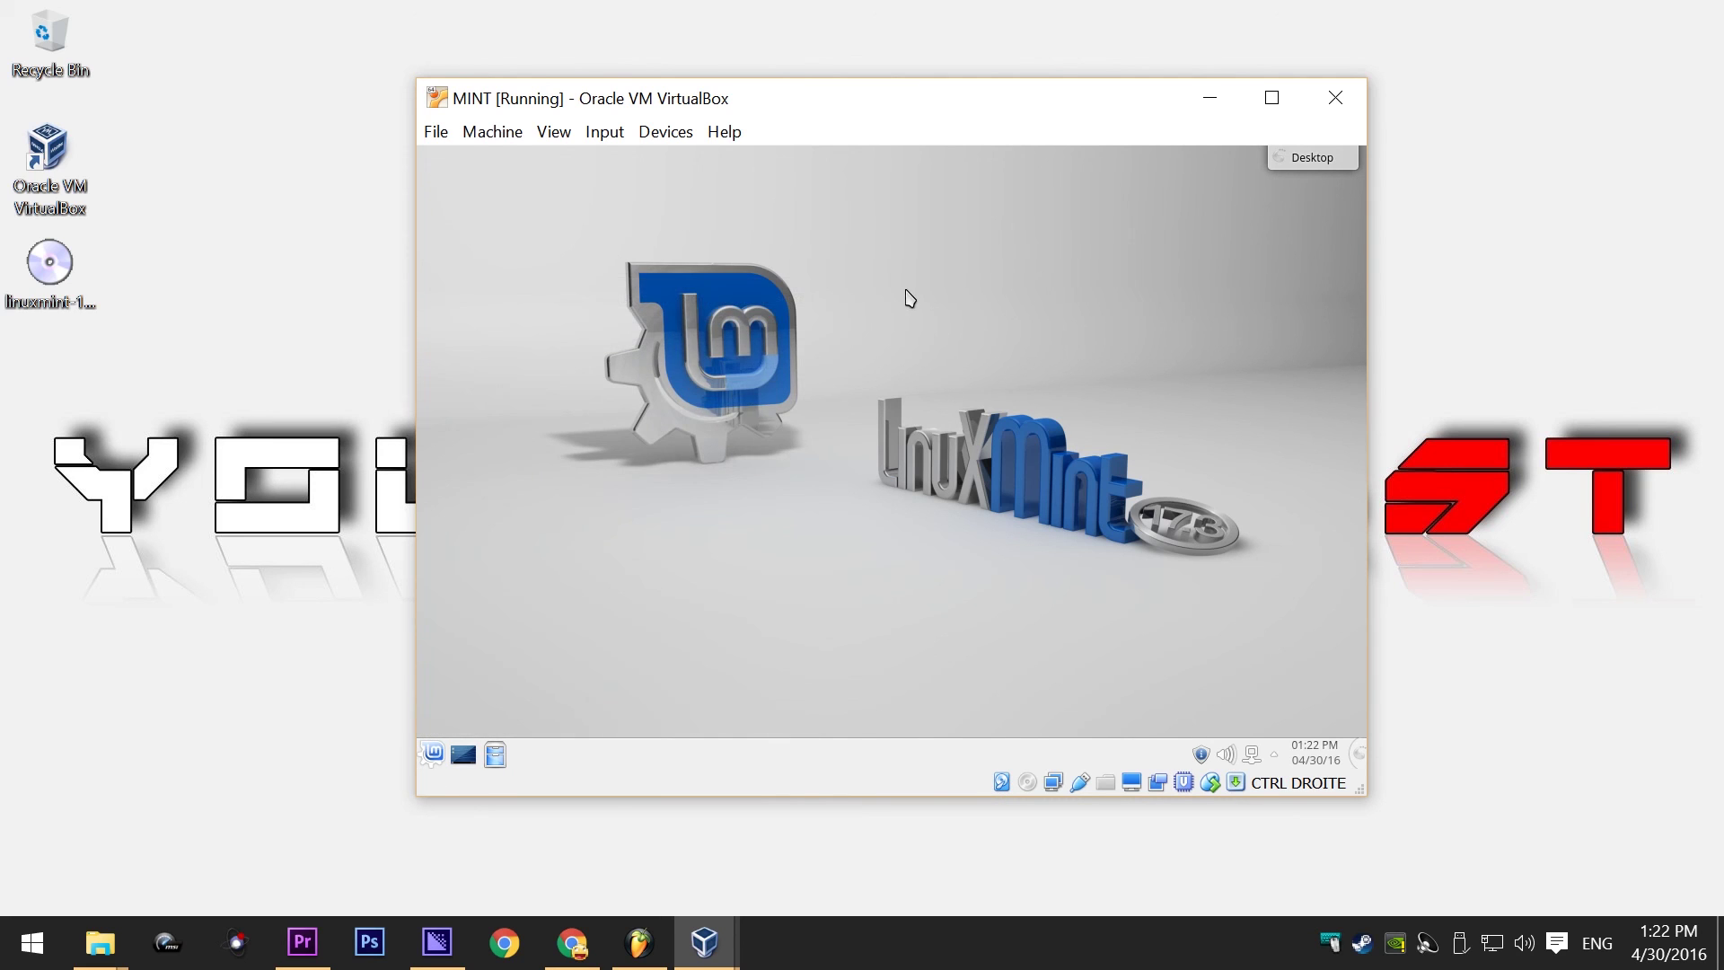